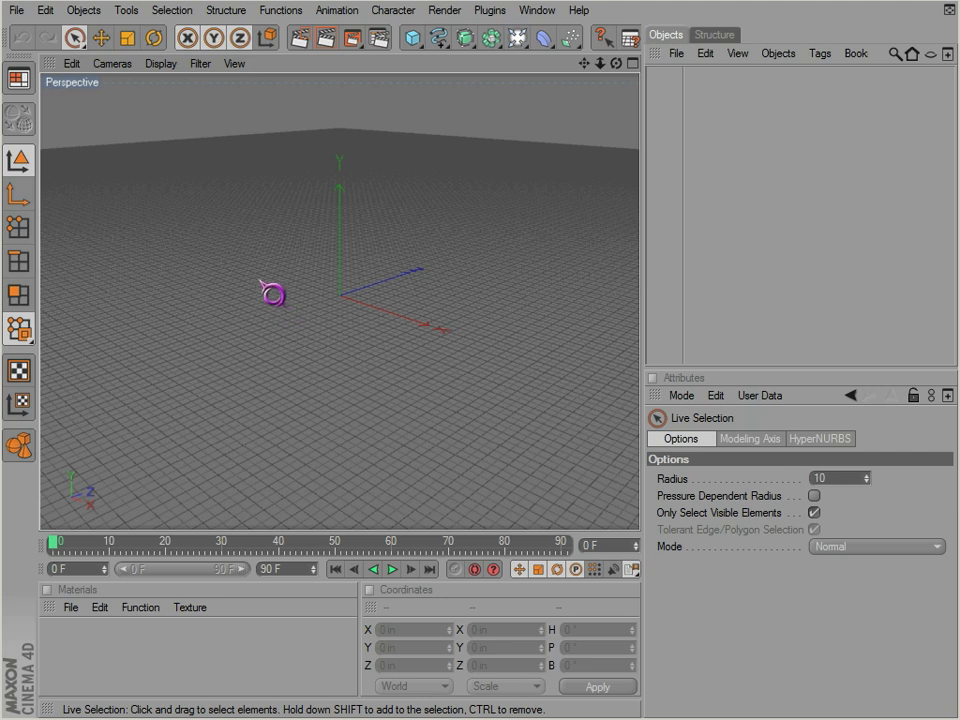
click(440, 40)
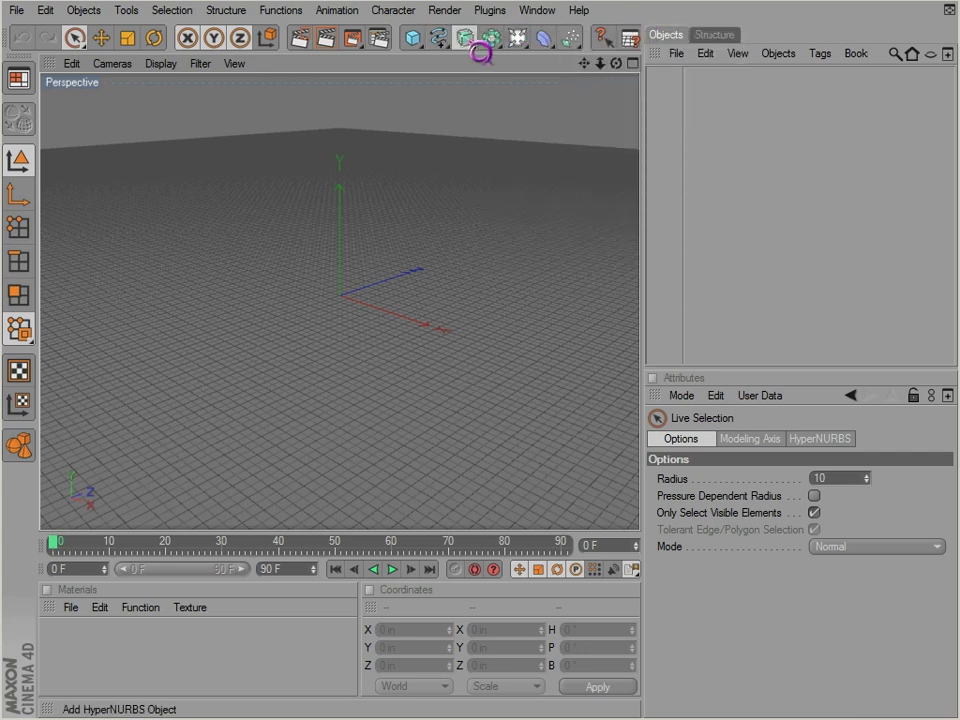
click(481, 52)
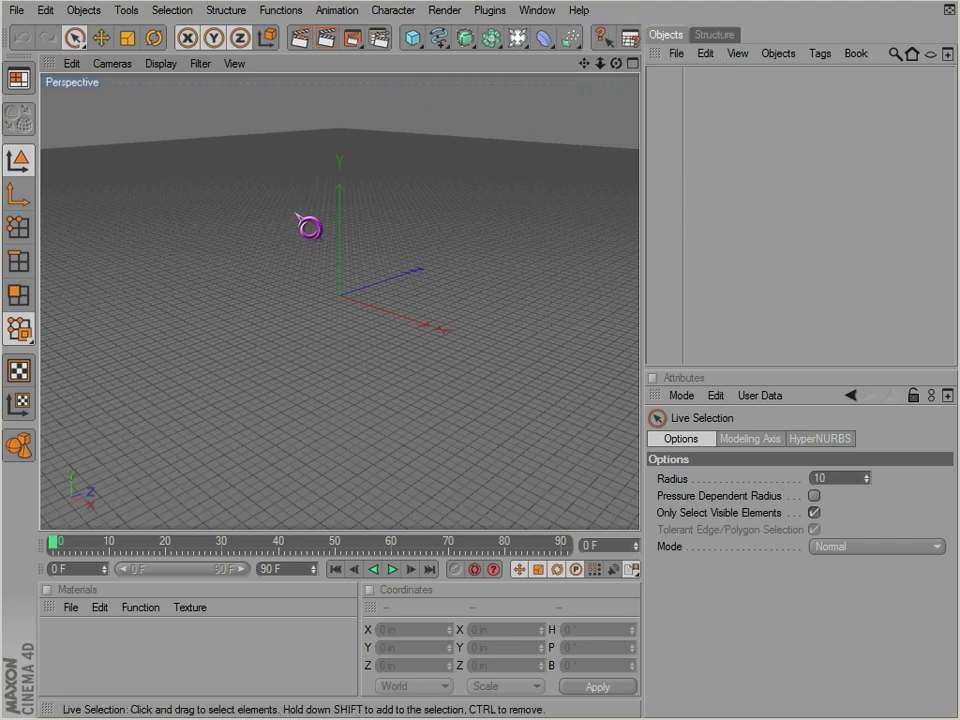
View the four-viewport layout, look at the Top view maximized, and return to the maximized Perspective view.
middle_click(214, 193)
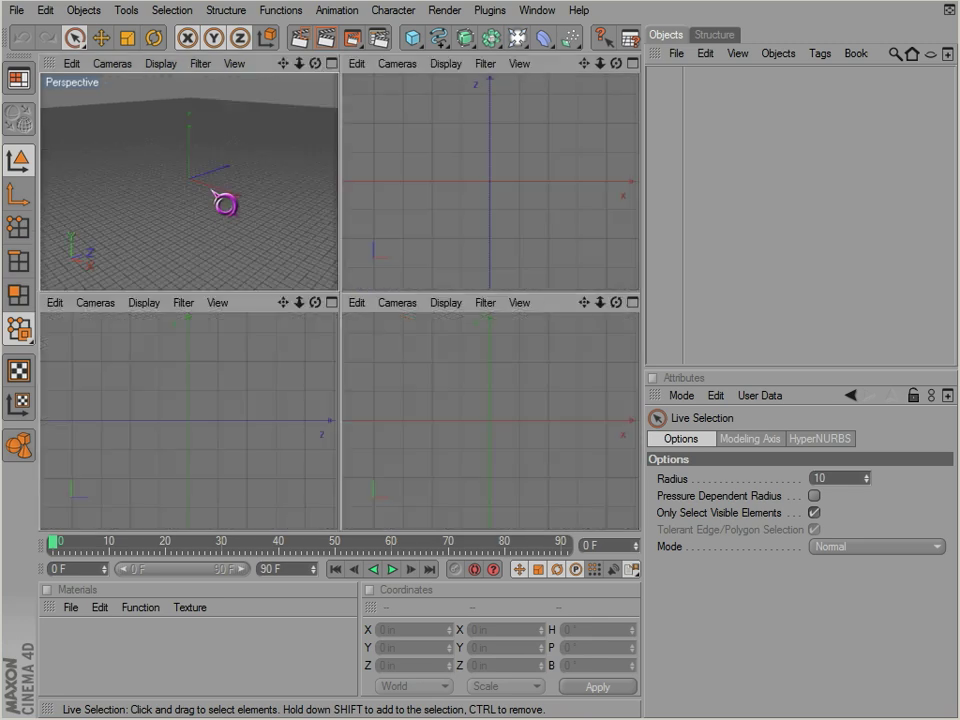
middle_click(446, 233)
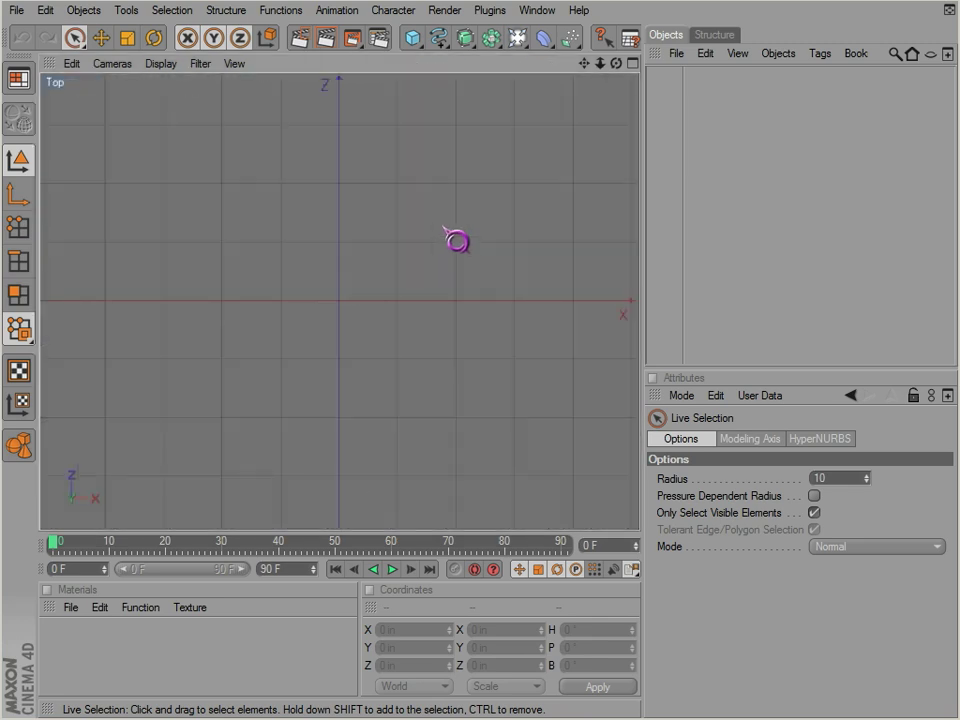
middle_click(446, 231)
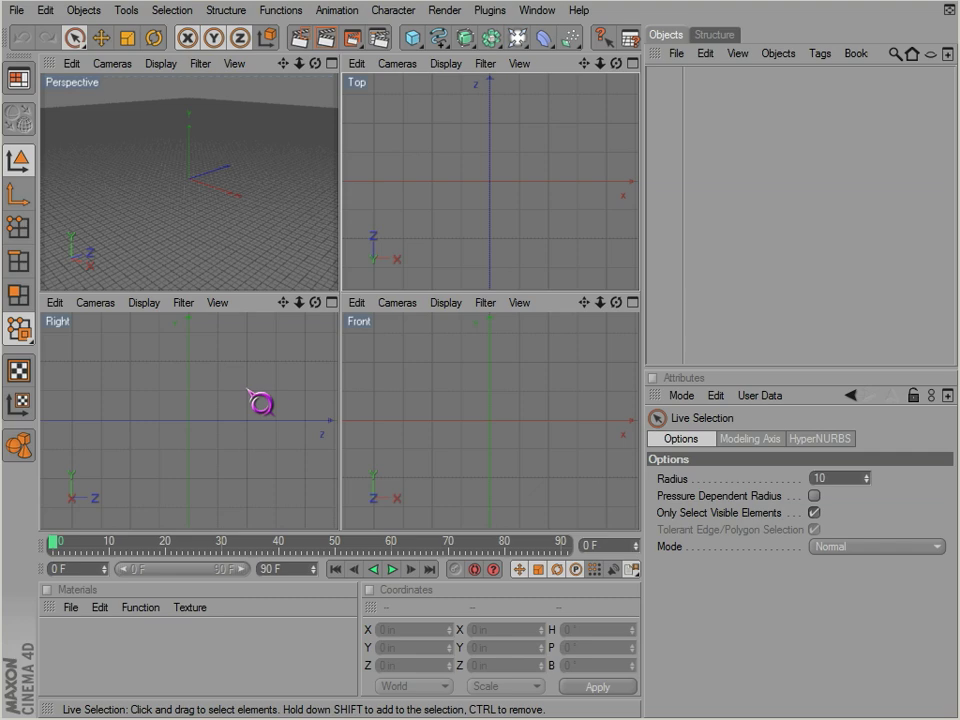
middle_click(246, 212)
click(633, 64)
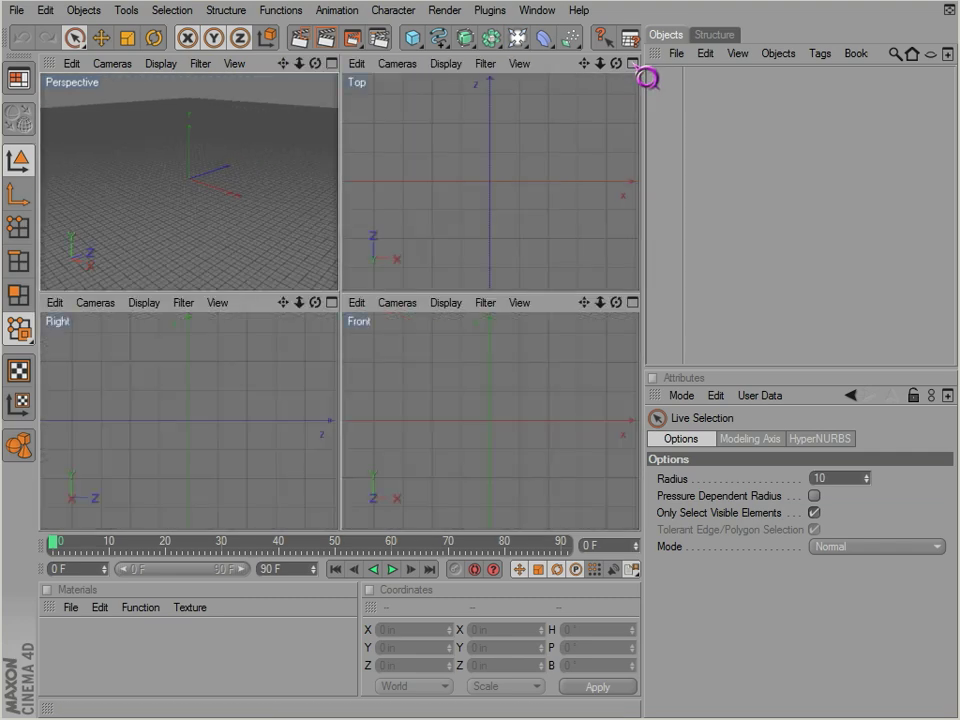
click(634, 64)
click(633, 64)
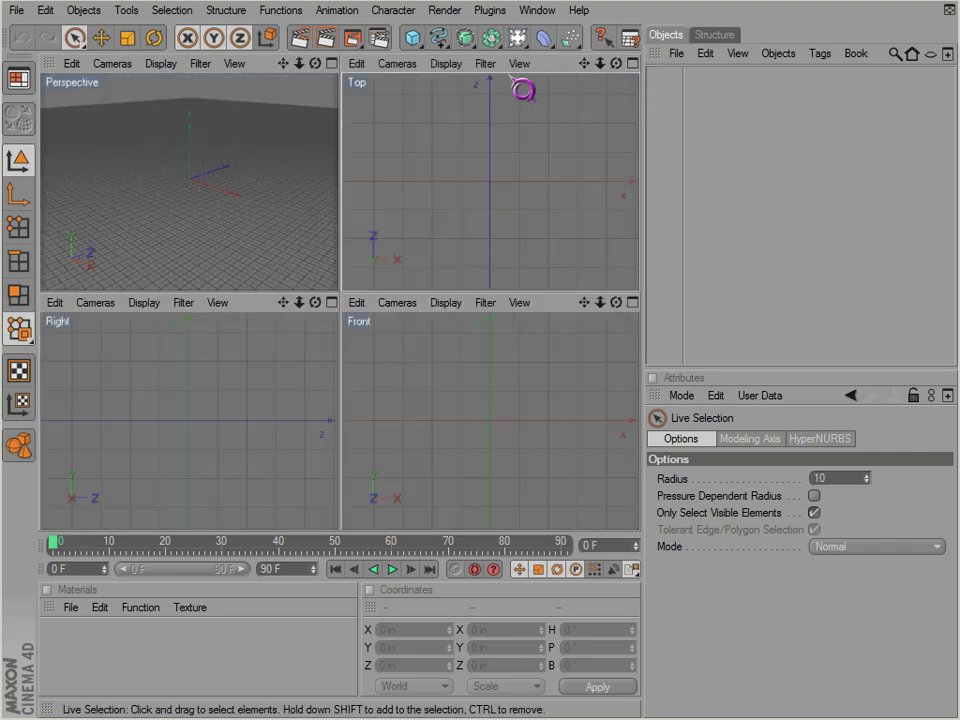
click(332, 63)
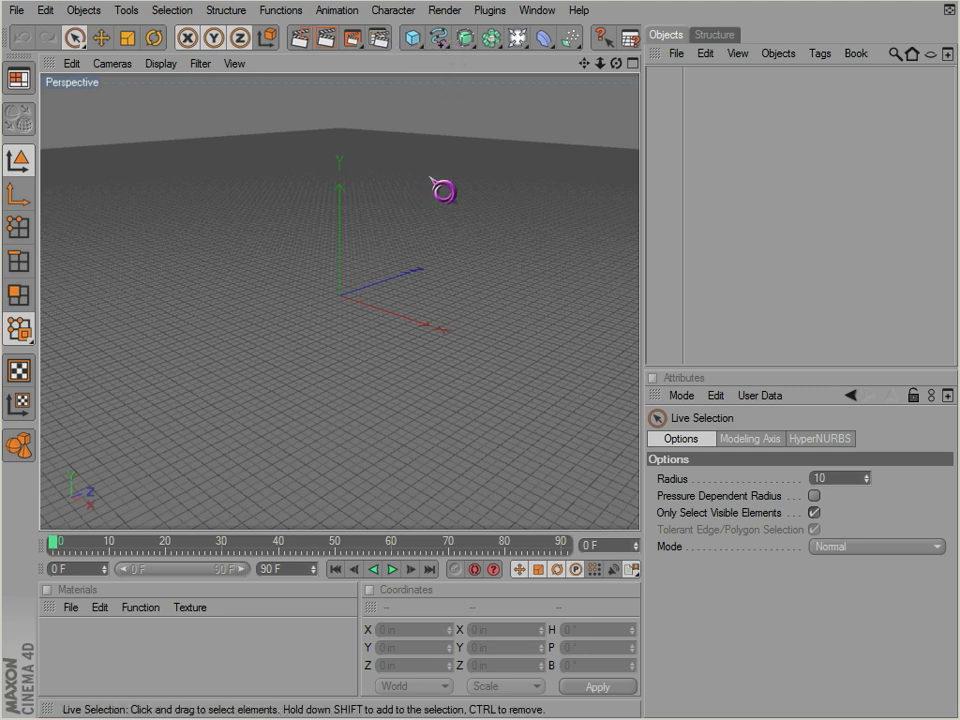
Try drawing a five-point curved Bezier spline in the Perspective view of the four-viewport layout.
click(455, 45)
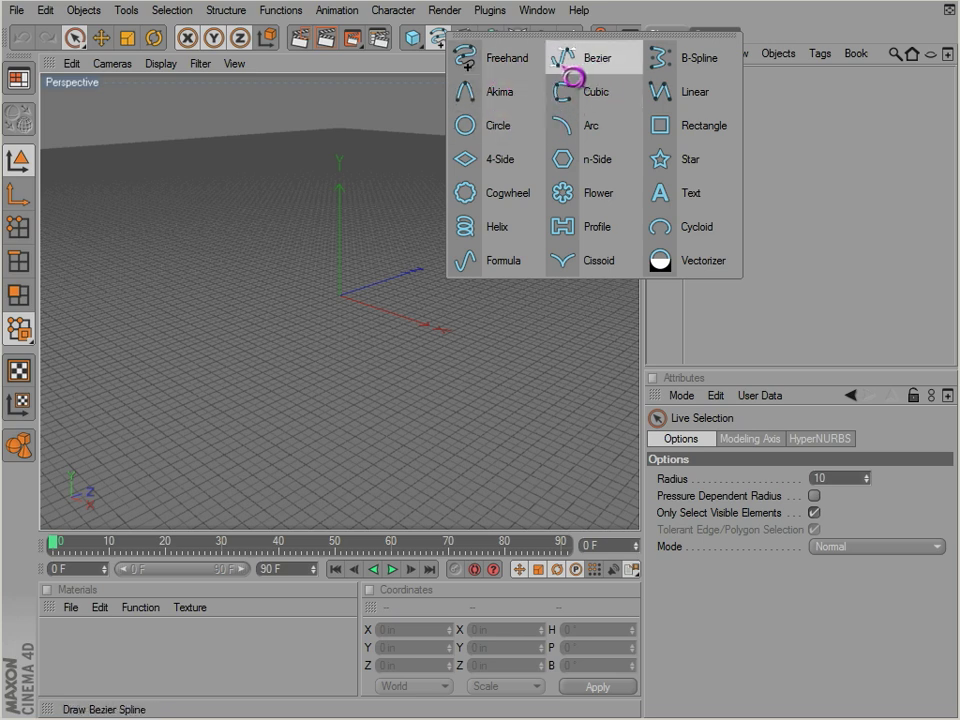
click(570, 77)
middle_click(275, 280)
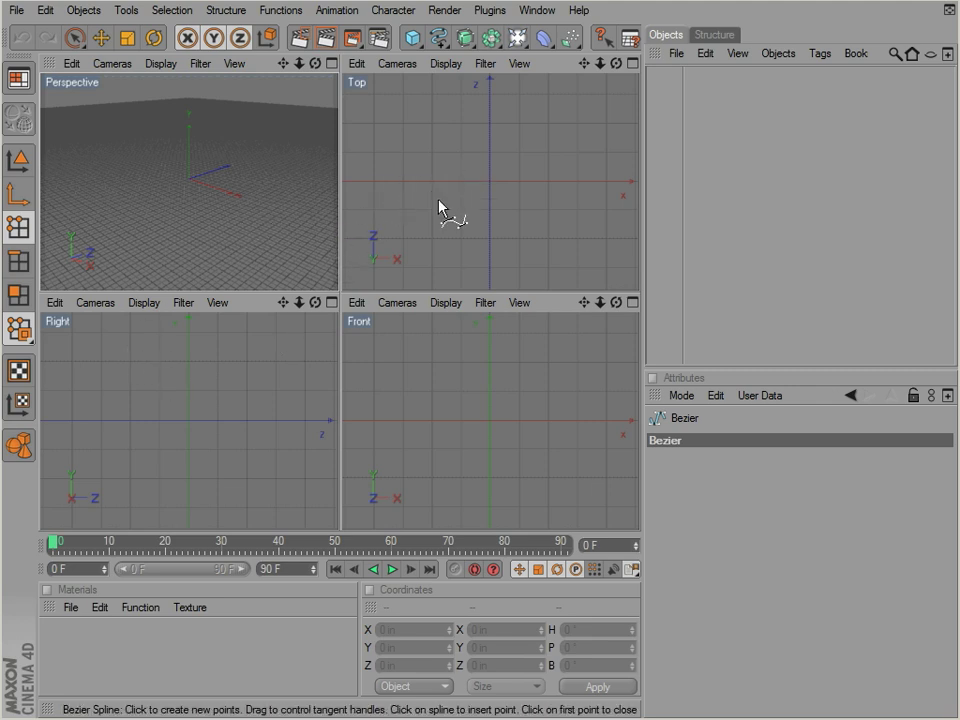
middle_click(440, 208)
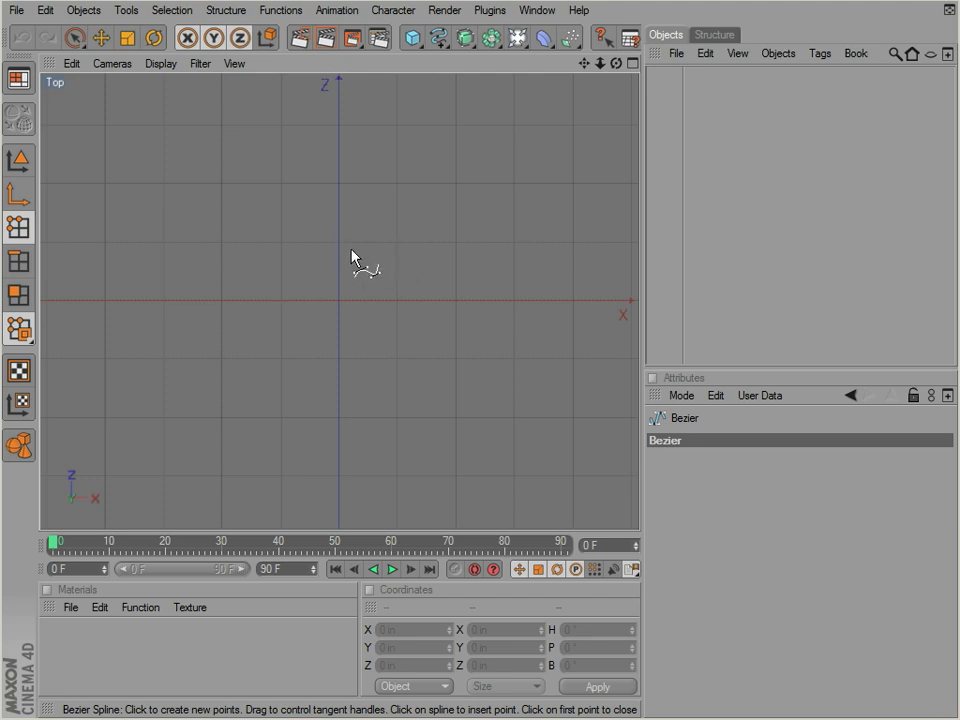
middle_click(351, 251)
click(166, 209)
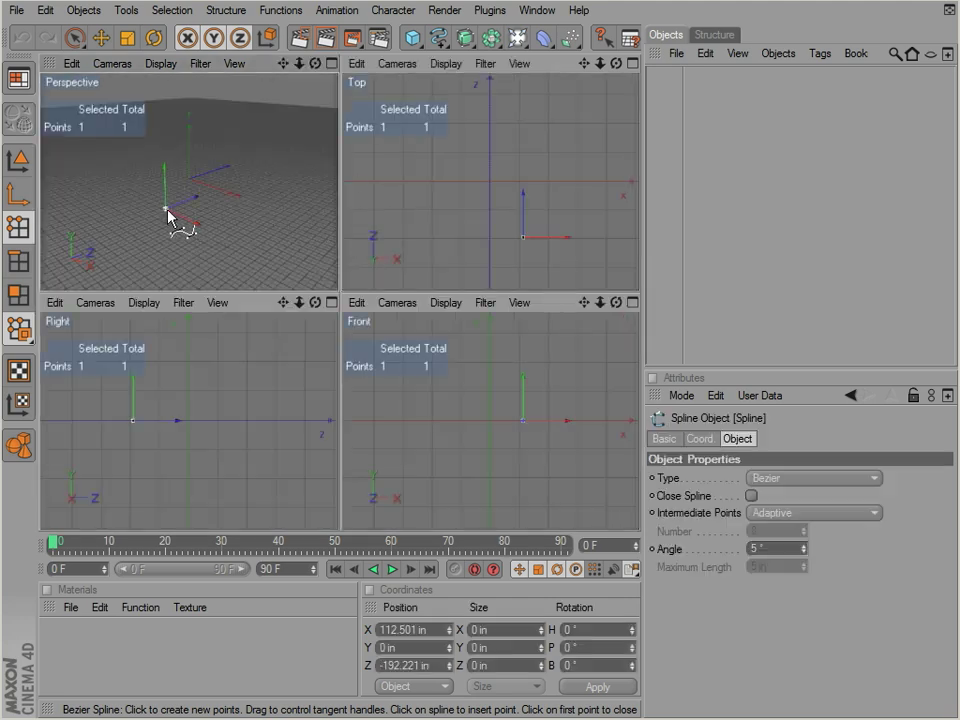
drag(232, 215, 170, 189)
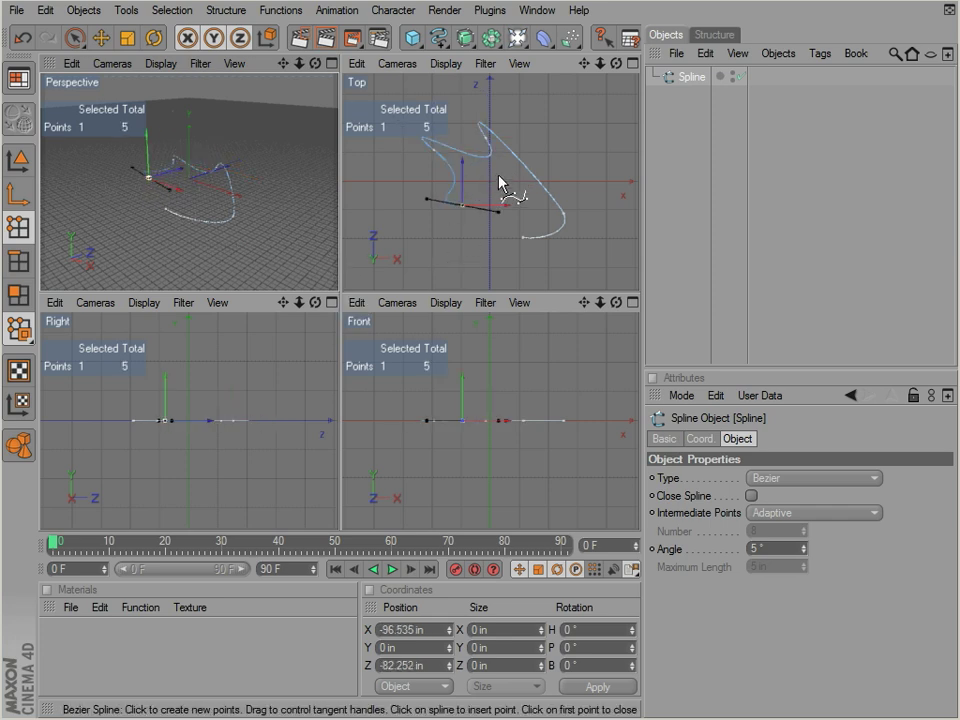
alt+drag(339, 291, 340, 298)
alt+drag(255, 167, 340, 298)
alt+drag(253, 176, 255, 195)
Undo every point of the Bezier spline drawn in the Perspective view.
key(ctrl+z)
key(ctrl+z)
key(ctrl+z)
key(ctrl+z)
key(ctrl+z)
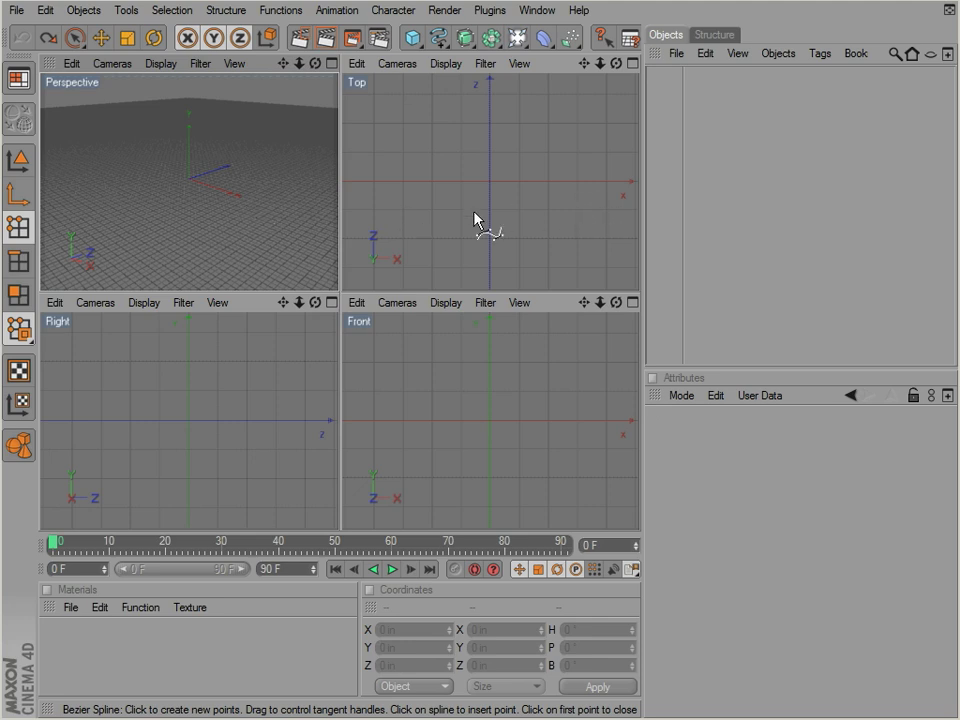
Maximize the Top view and return to the Live Selection tool.
middle_click(435, 215)
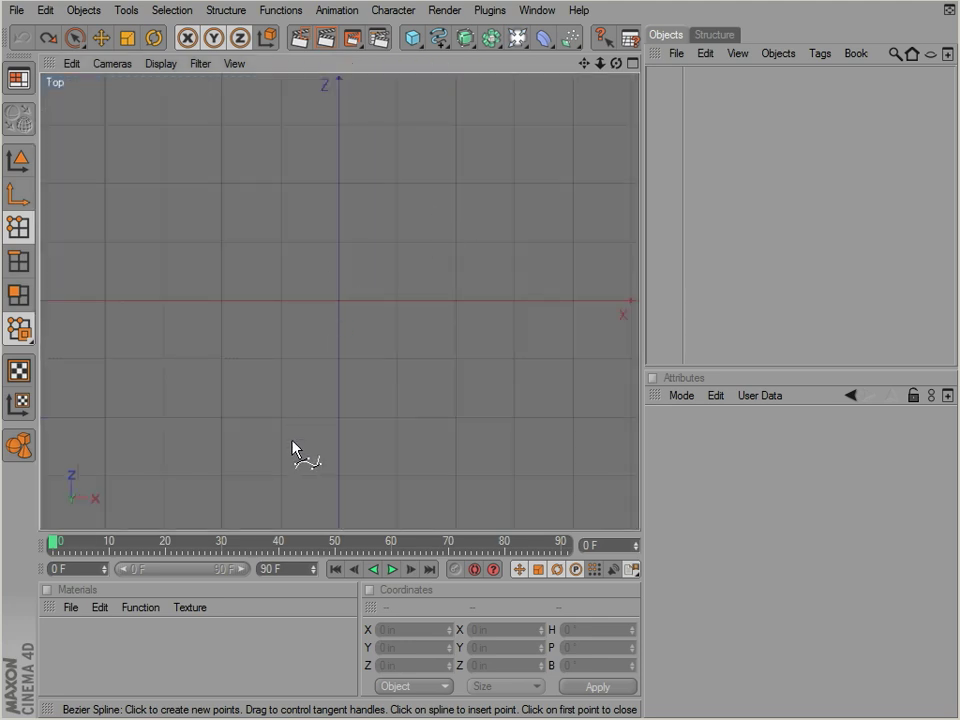
key(space)
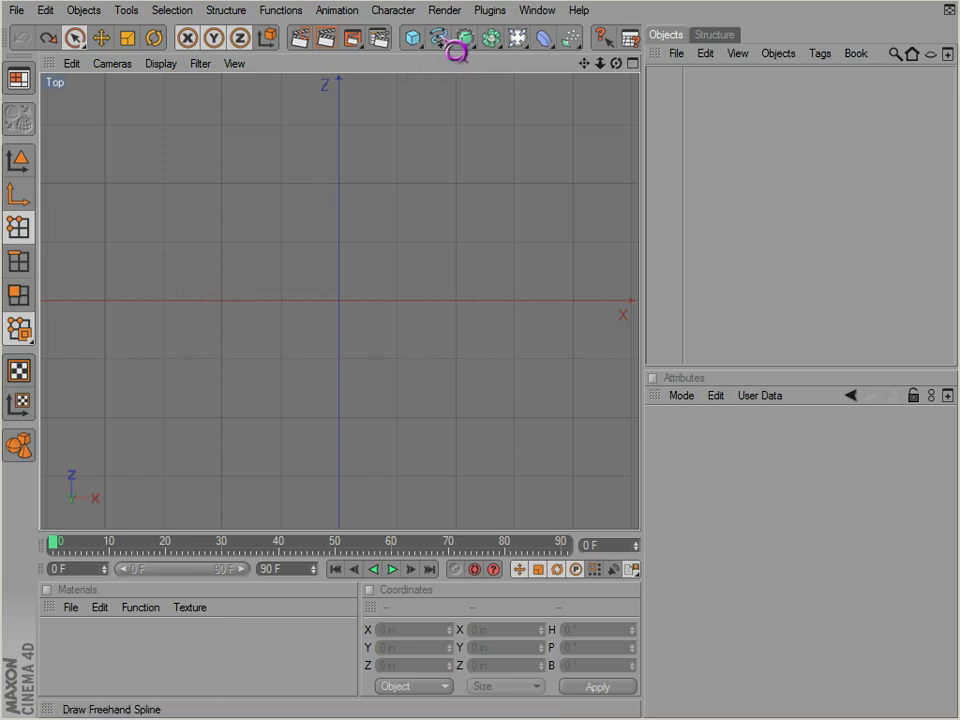
Try placing B-Spline points in the upper half of the Top view.
drag(440, 38, 670, 56)
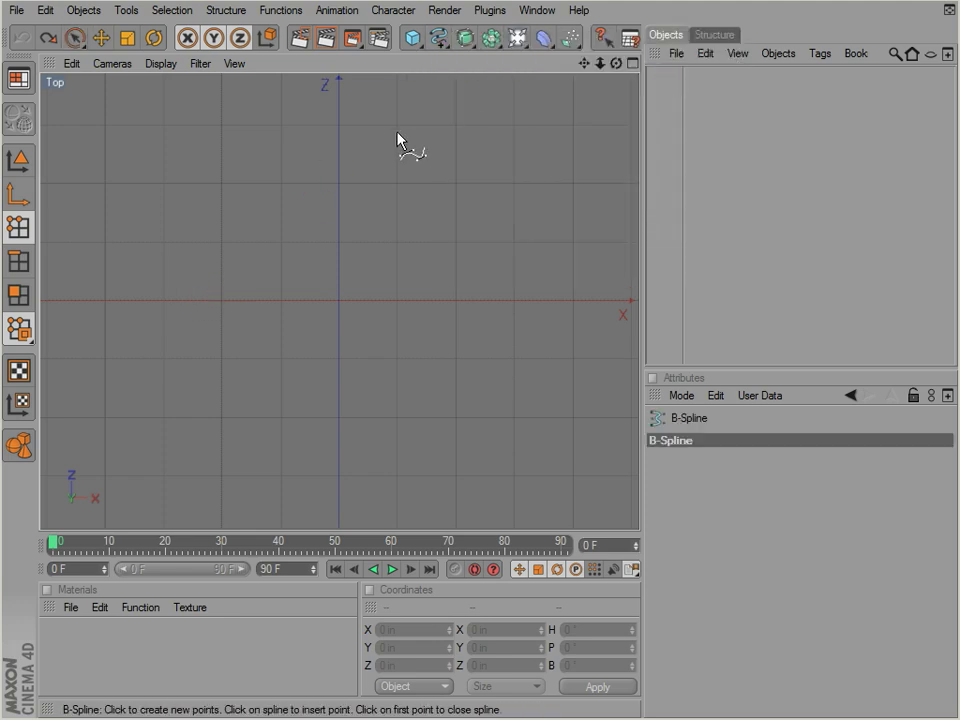
click(333, 122)
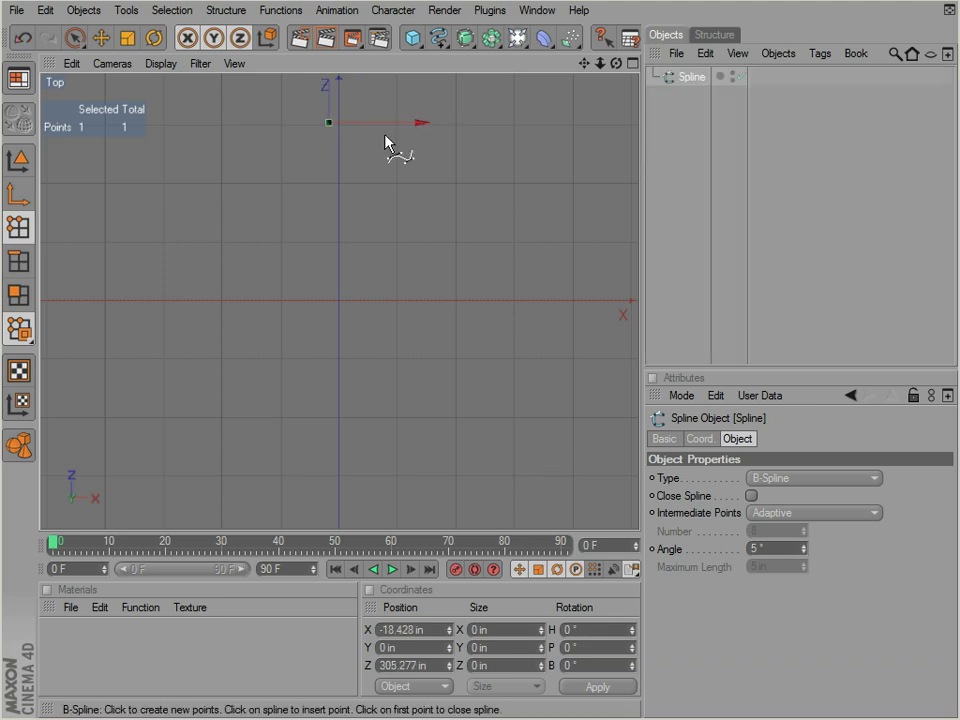
click(457, 154)
mouse_move(457, 154)
mouse_down()
mouse_move(476, 165)
mouse_move(472, 158)
mouse_up()
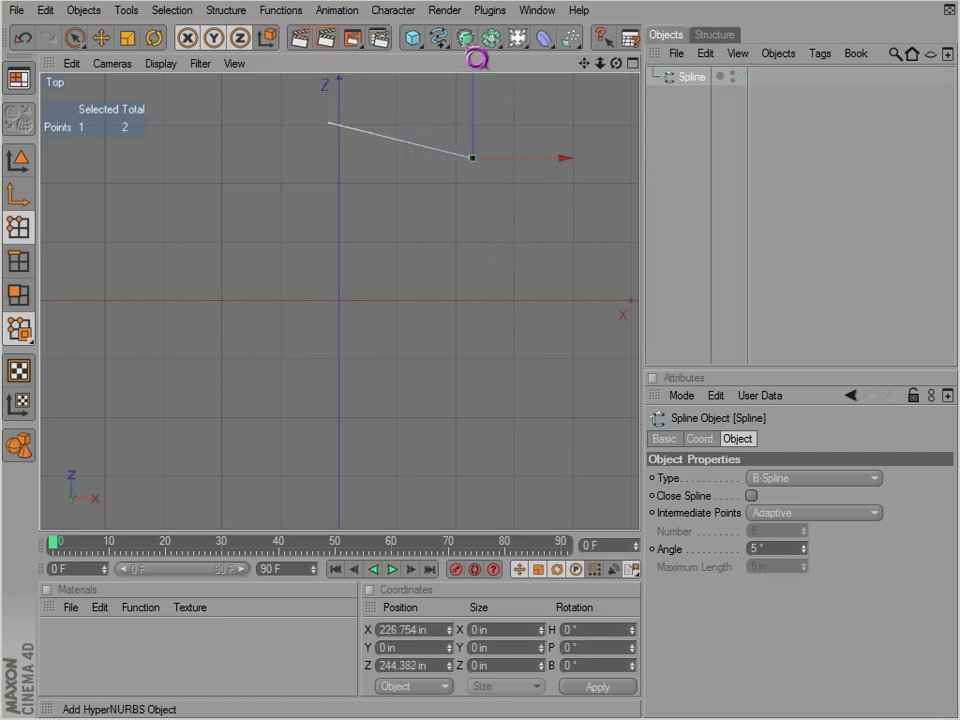
mouse_move(452, 57)
mouse_down()
mouse_move(579, 103)
mouse_move(673, 66)
mouse_up()
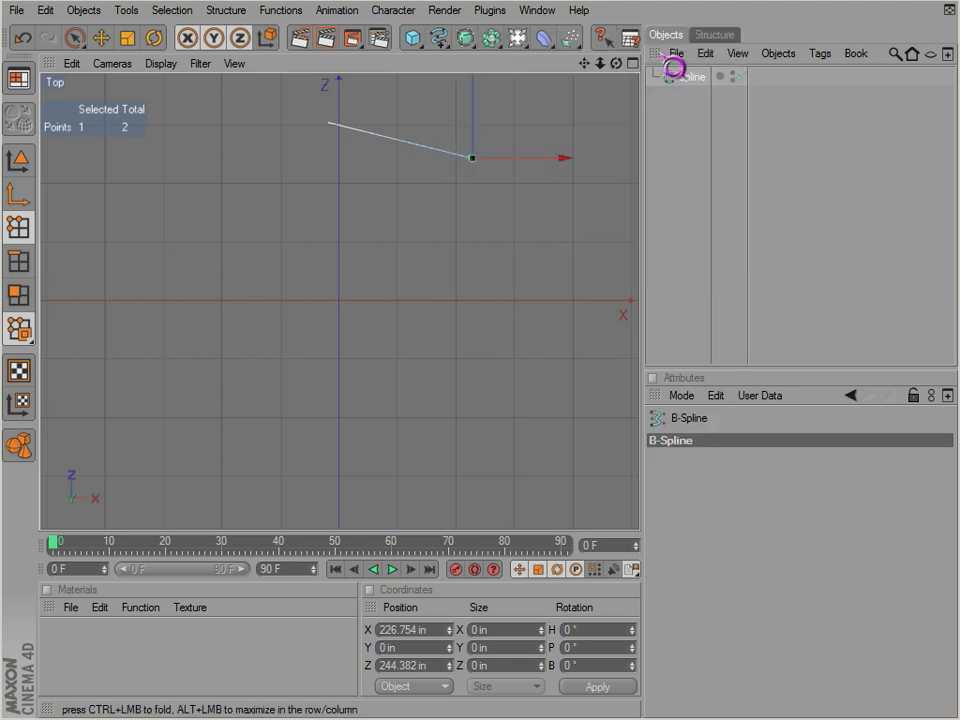
click(356, 234)
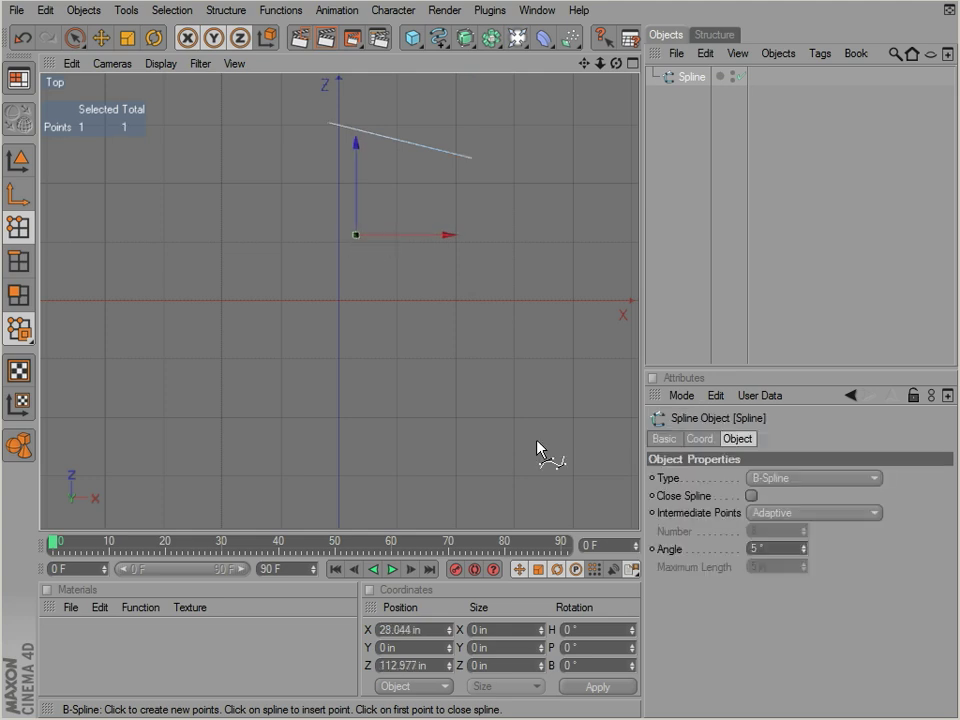
Undo all the B-Spline points placed in the Top view.
key(ctrl+z)
key(ctrl+z)
key(ctrl+z)
key(ctrl+z)
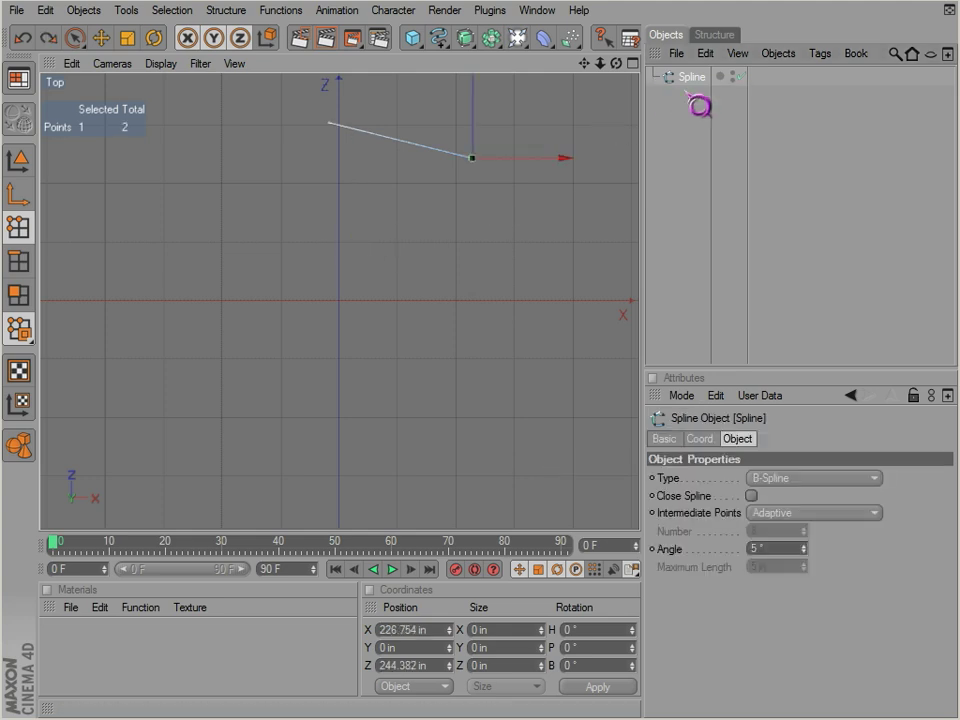
Draw a winding five-point Bezier spline in the Top view with smooth tangents, ending at about X -305 in, Z -67 in.
drag(452, 48, 580, 70)
drag(300, 117, 381, 109)
drag(458, 179, 449, 228)
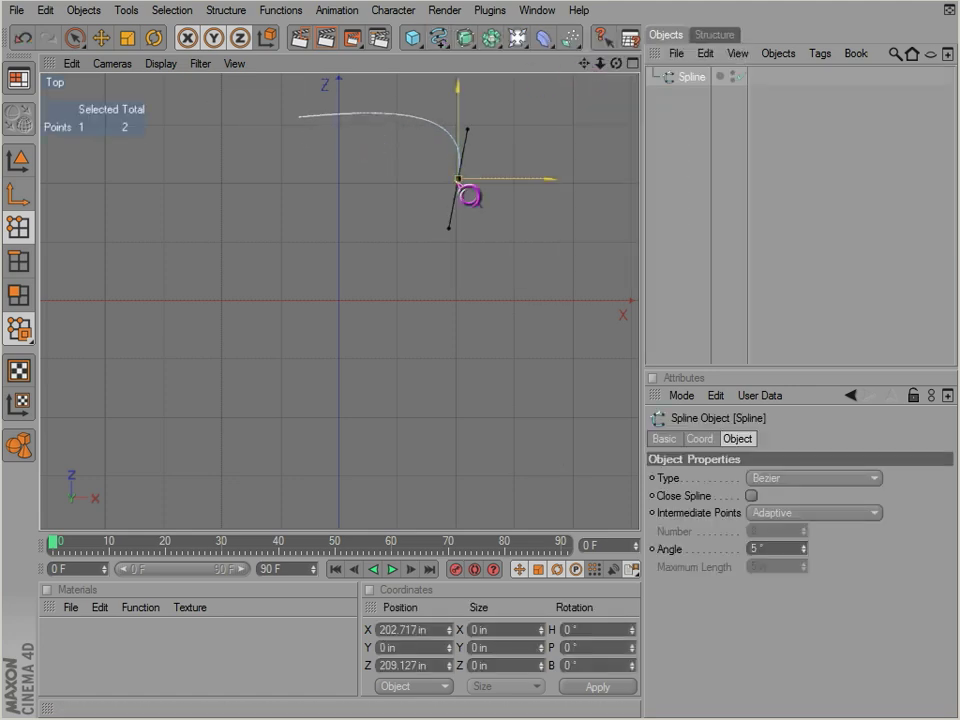
drag(230, 232, 243, 291)
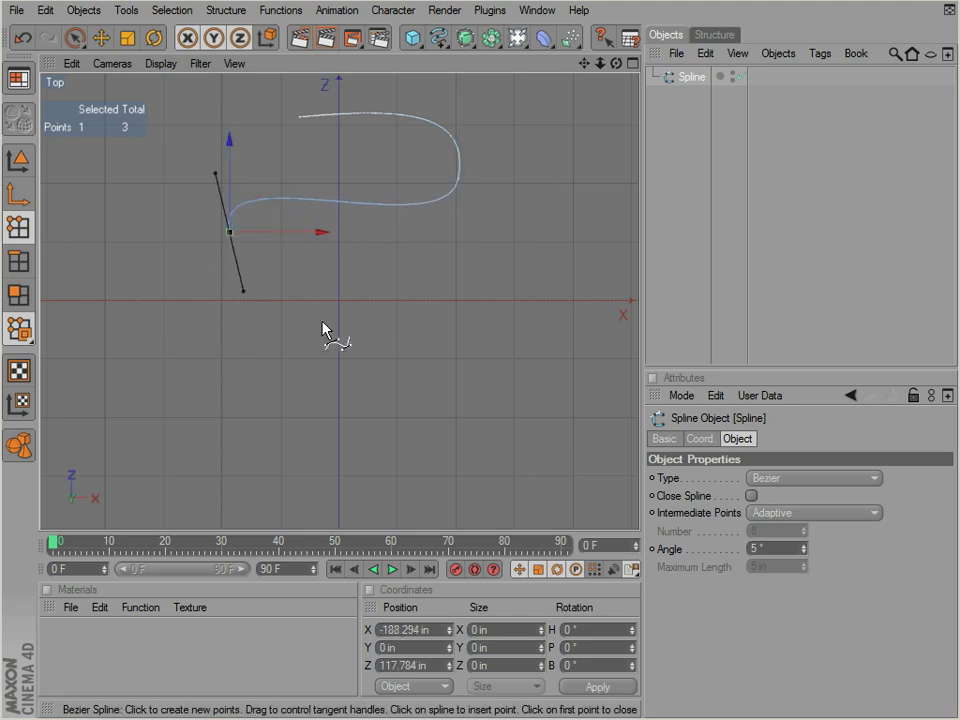
drag(449, 300, 537, 443)
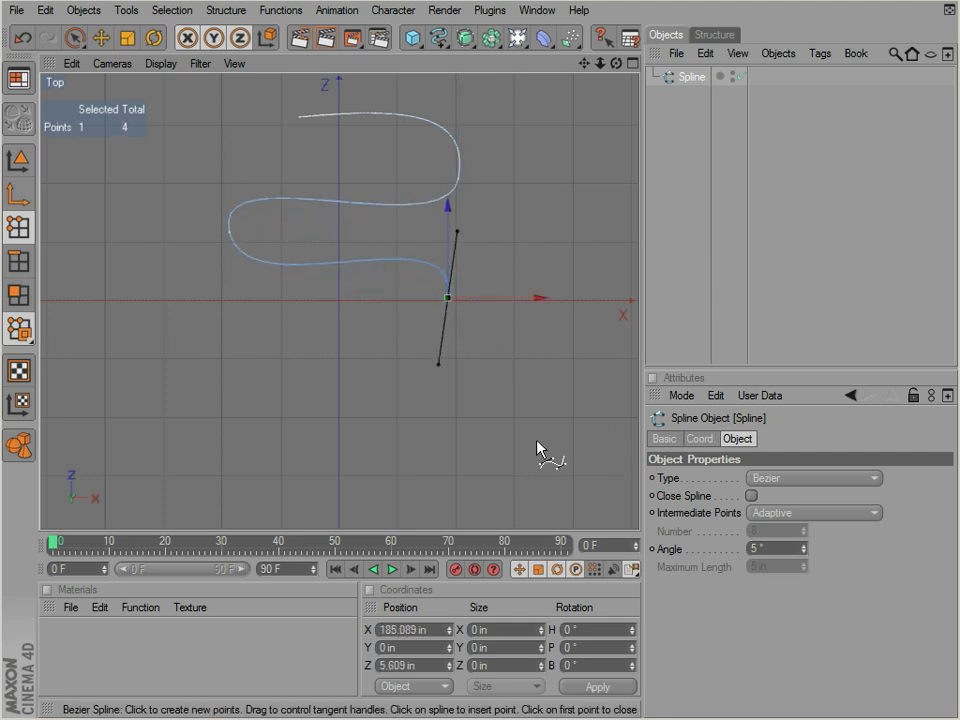
drag(161, 340, 153, 407)
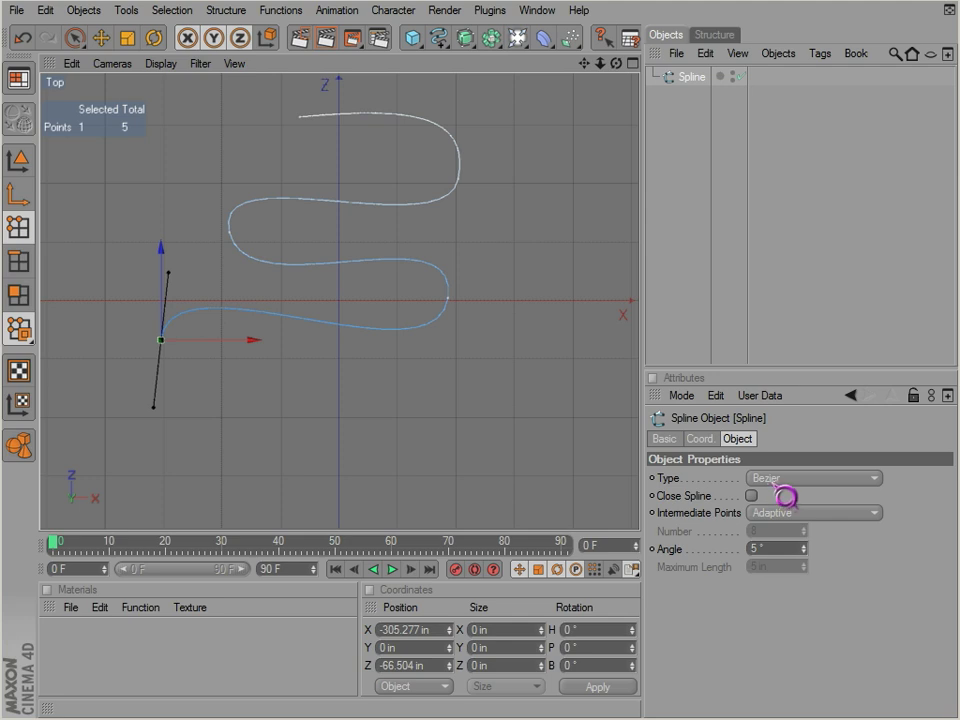
Try the Linear, Akima and B-Spline types on the winding spline, and set its type back to Bezier.
click(788, 479)
click(796, 480)
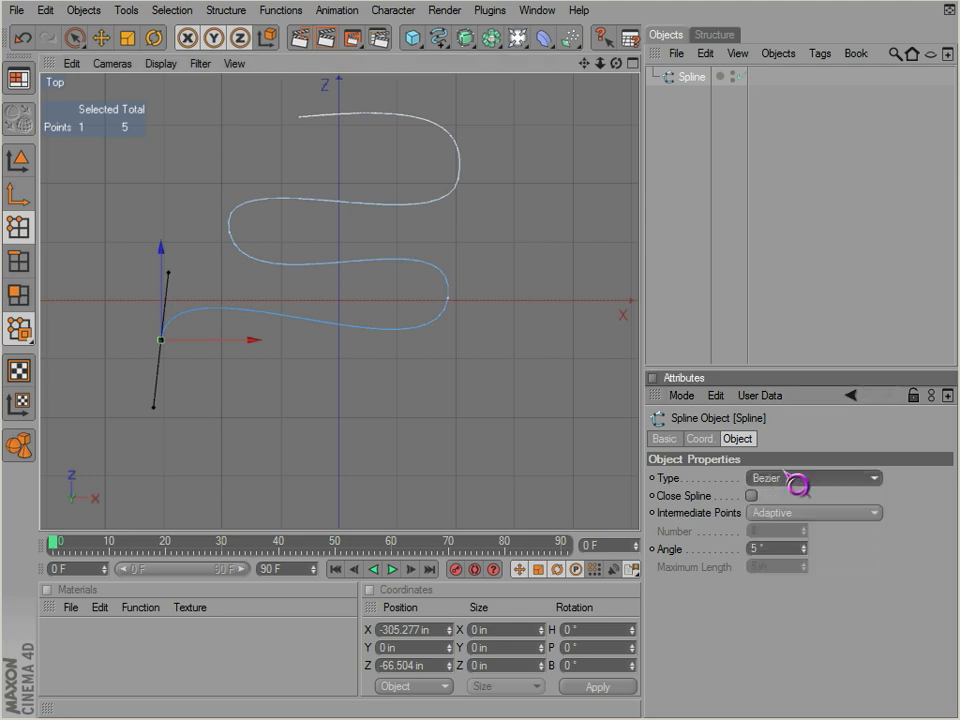
scroll(780, 482, up, 4)
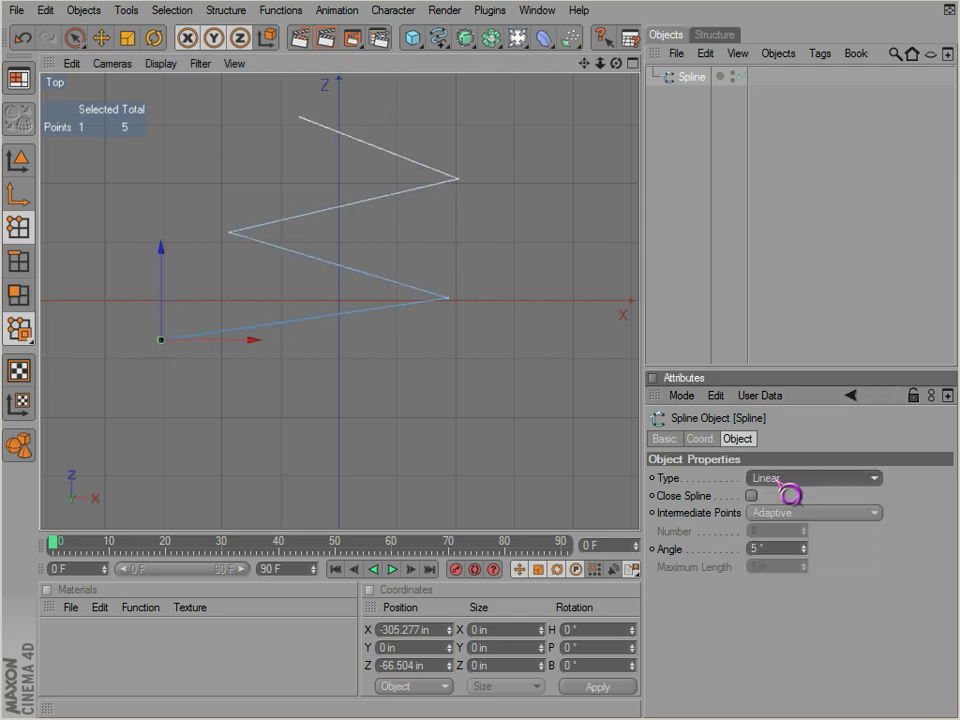
click(808, 481)
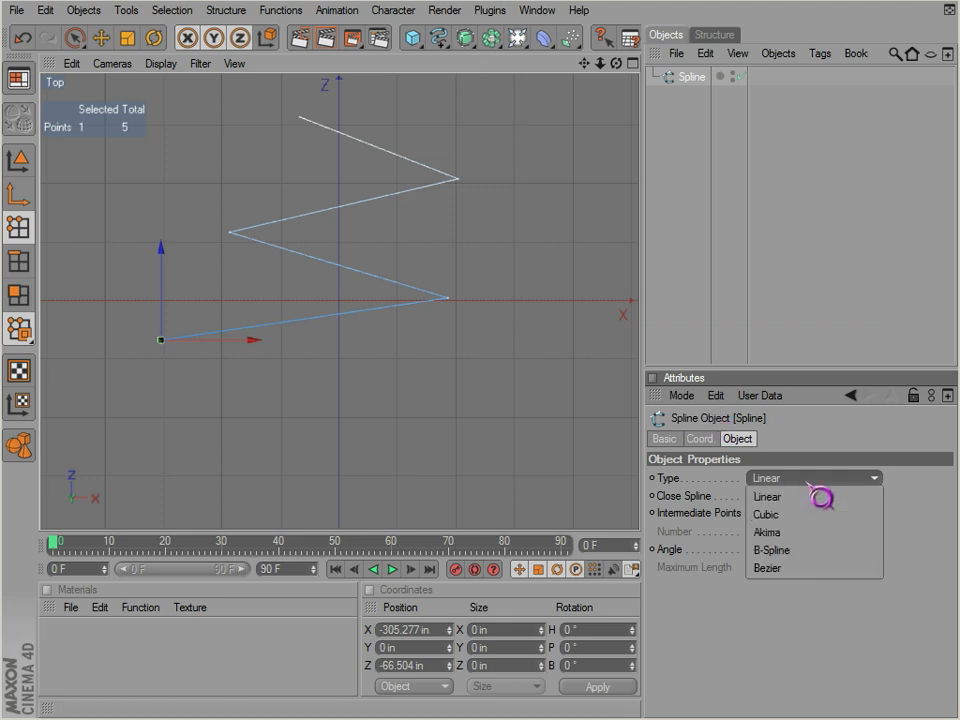
click(808, 483)
scroll(806, 484, down, 2)
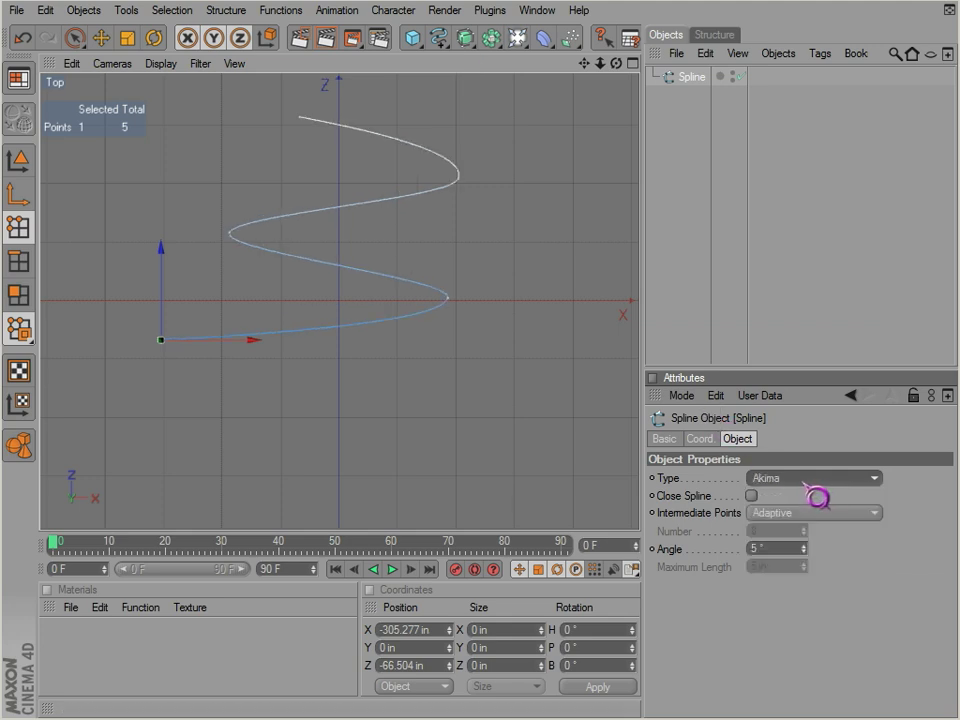
scroll(817, 497, down, 1)
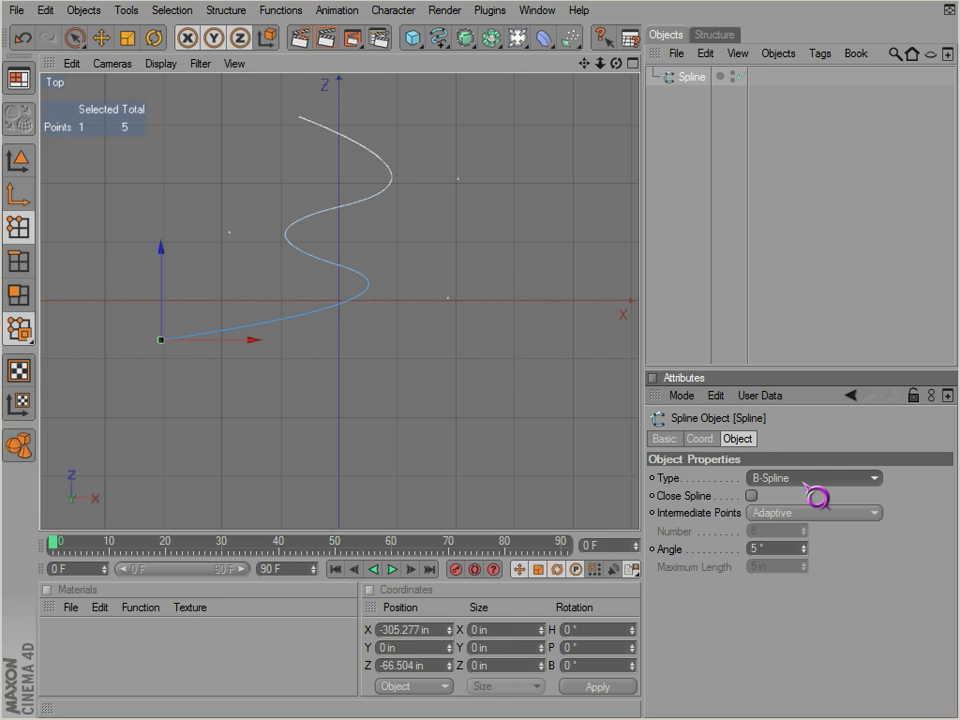
scroll(817, 497, down, 1)
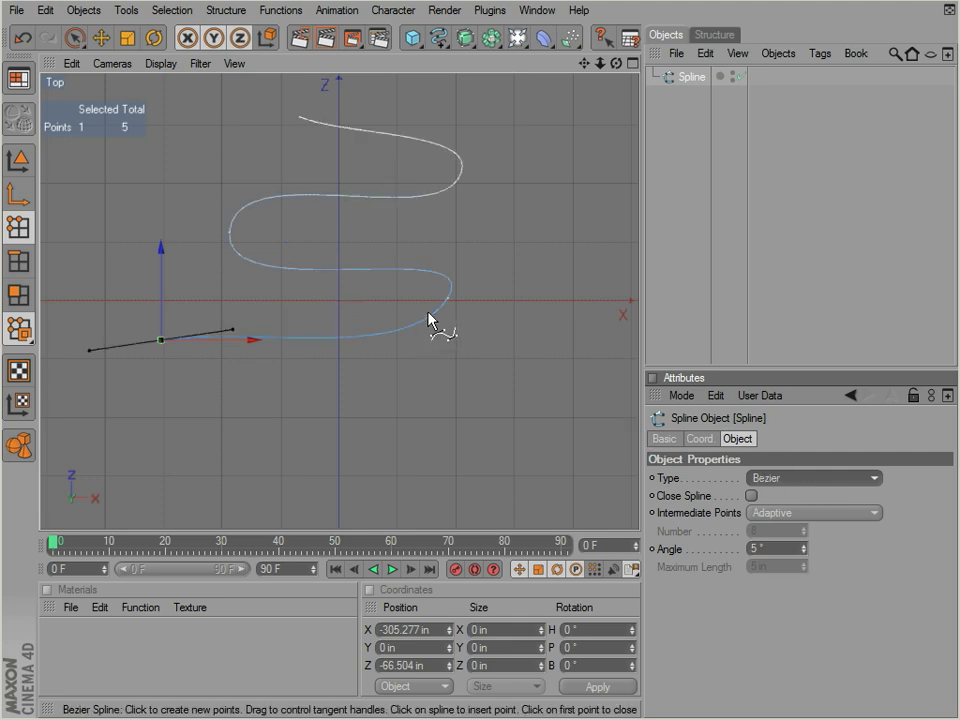
Select the spline's fourth point with Live Selection and try to grab its upper tangent handle.
key(space)
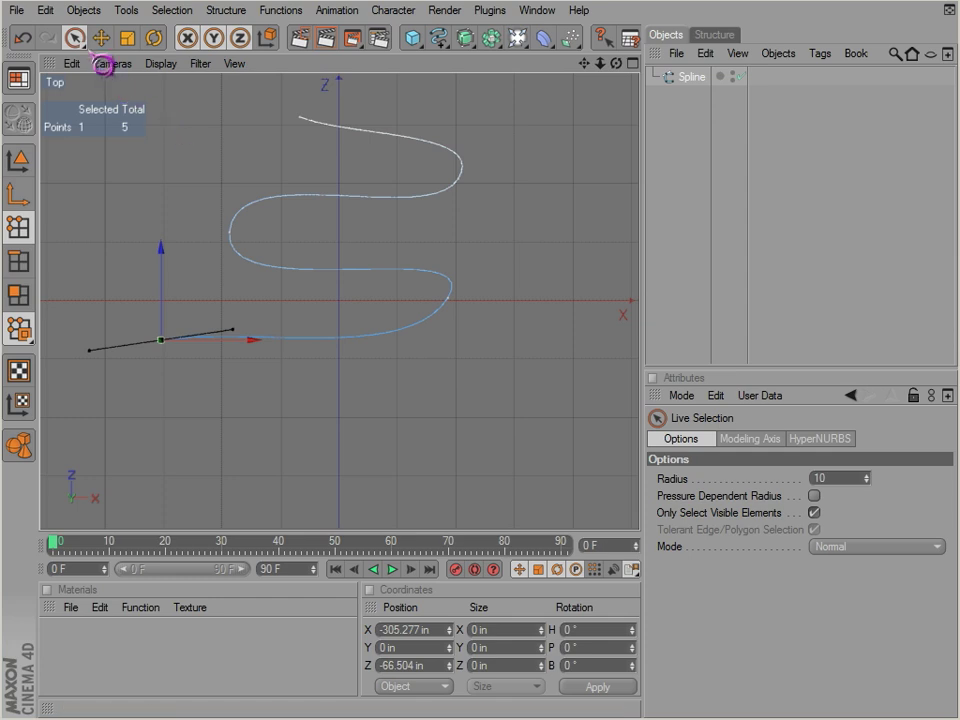
click(448, 299)
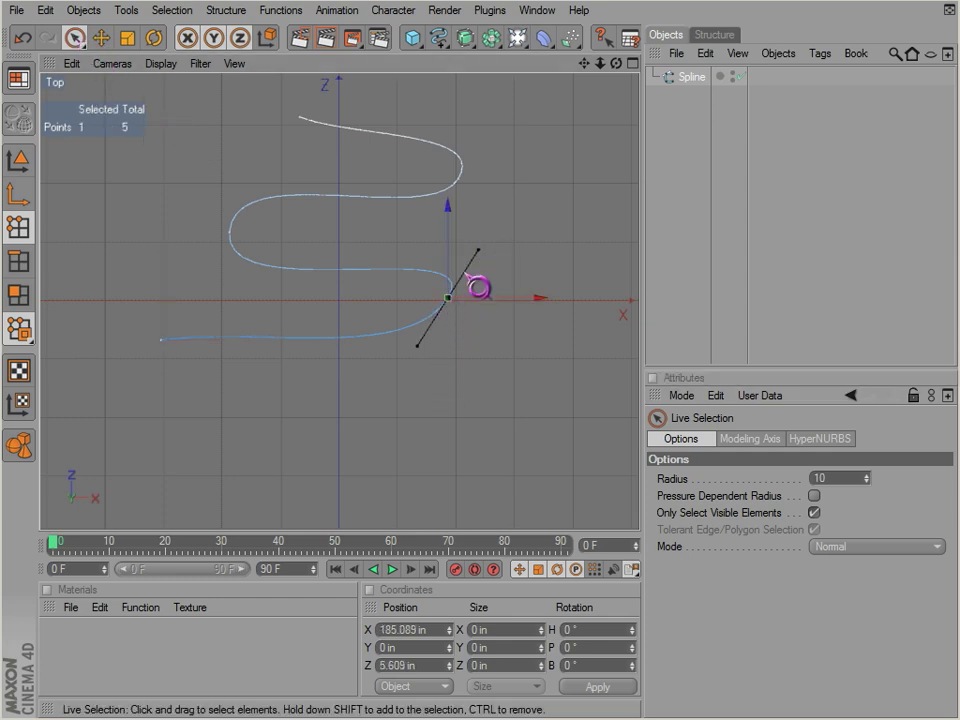
click(480, 258)
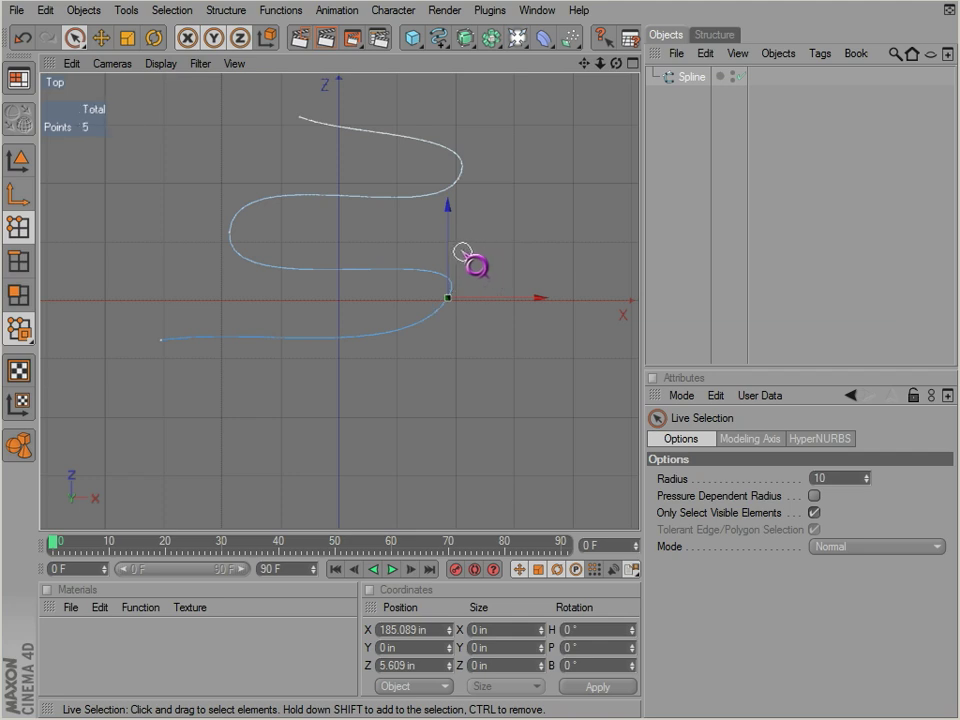
Select the spline's fourth point, swing its tangent handles with the Move tool, and break them apart into a downward-pointing V.
click(448, 299)
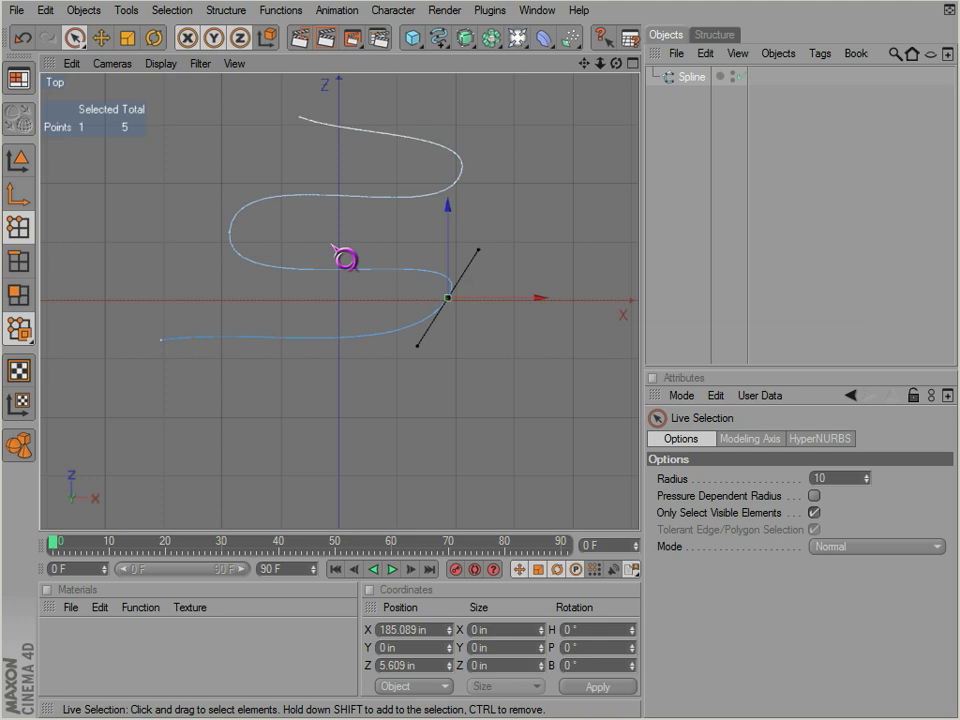
click(102, 42)
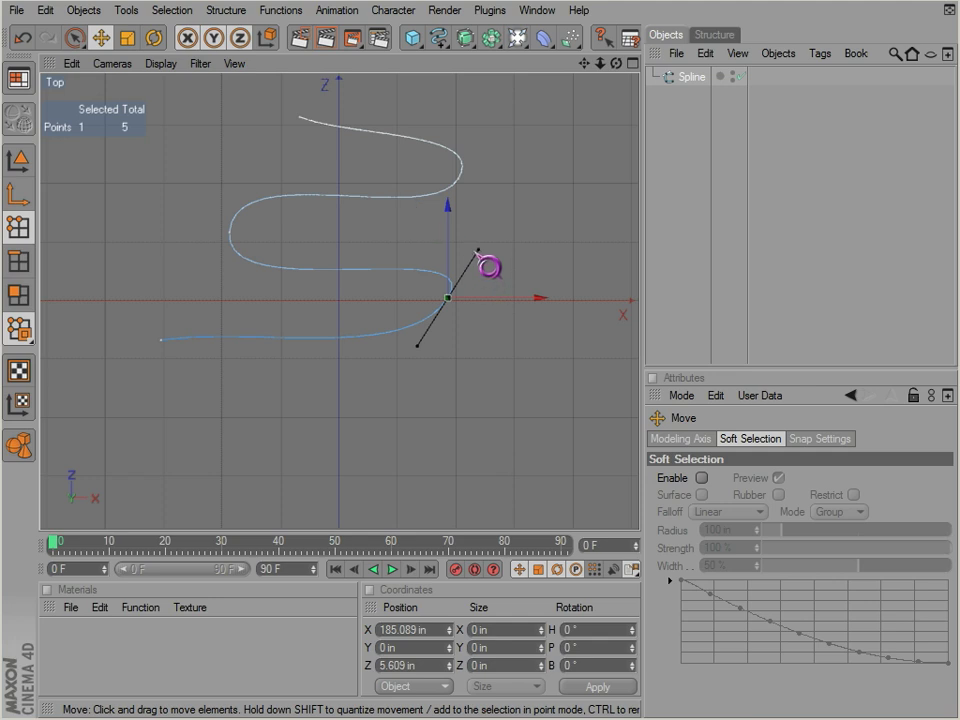
mouse_move(479, 250)
mouse_down()
mouse_move(446, 259)
mouse_move(443, 287)
mouse_move(440, 222)
mouse_move(454, 238)
mouse_move(446, 244)
mouse_move(430, 231)
mouse_move(470, 247)
mouse_move(475, 238)
mouse_up()
drag(538, 441, 538, 441)
drag(482, 259, 409, 272)
drag(489, 268, 548, 455)
drag(569, 238, 421, 343)
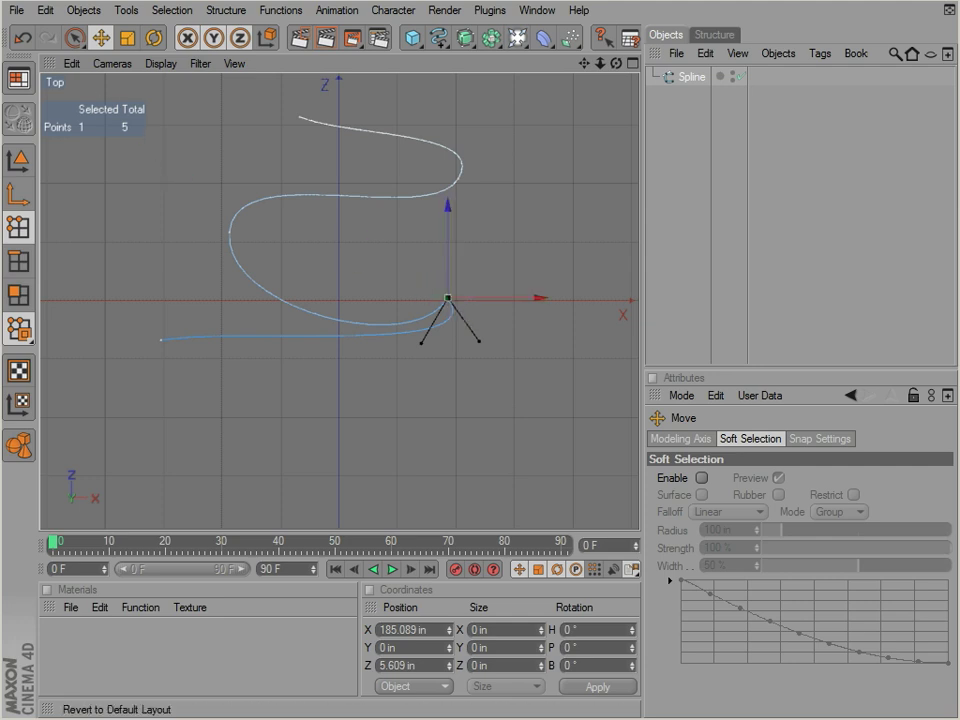
Apply Equal Tangent Length and Equal Tangent Direction to the fourth point using the Live Selection tool.
click(76, 42)
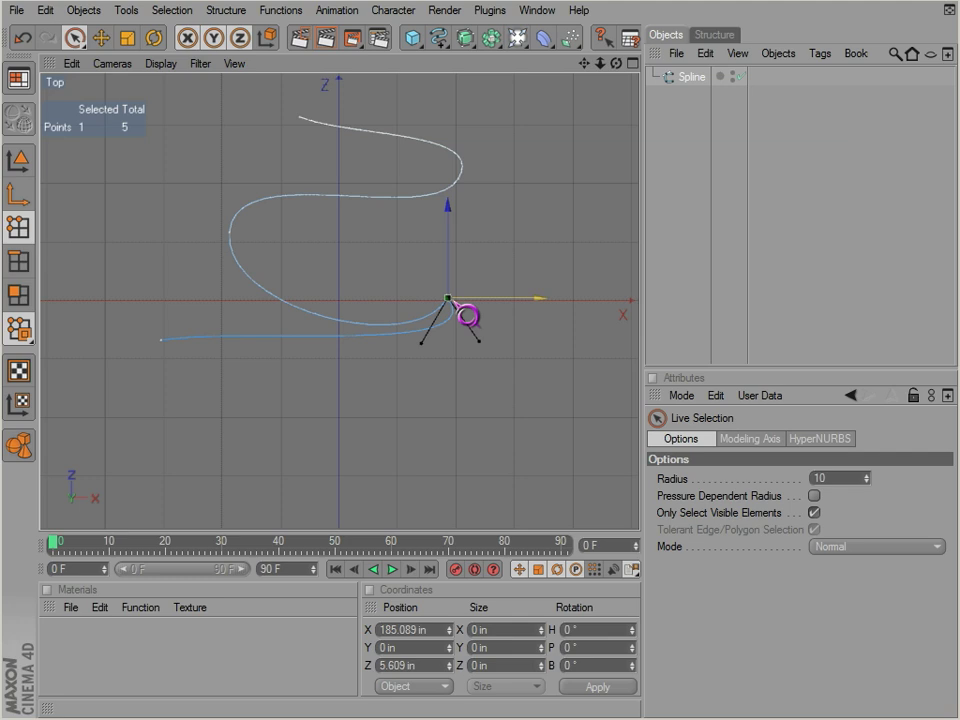
right_click(455, 306)
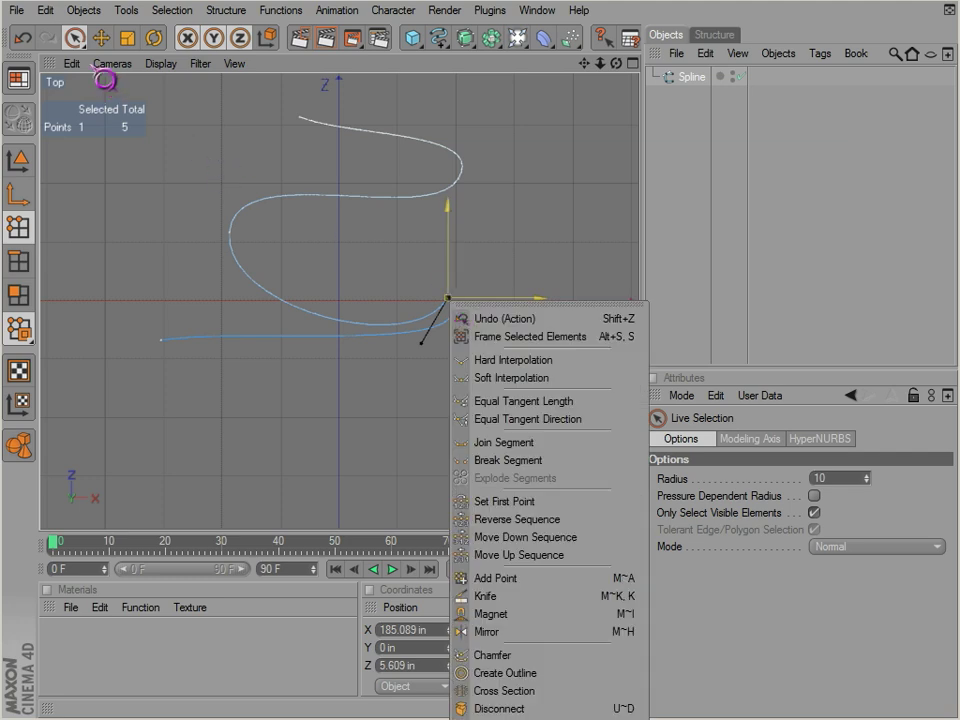
click(82, 42)
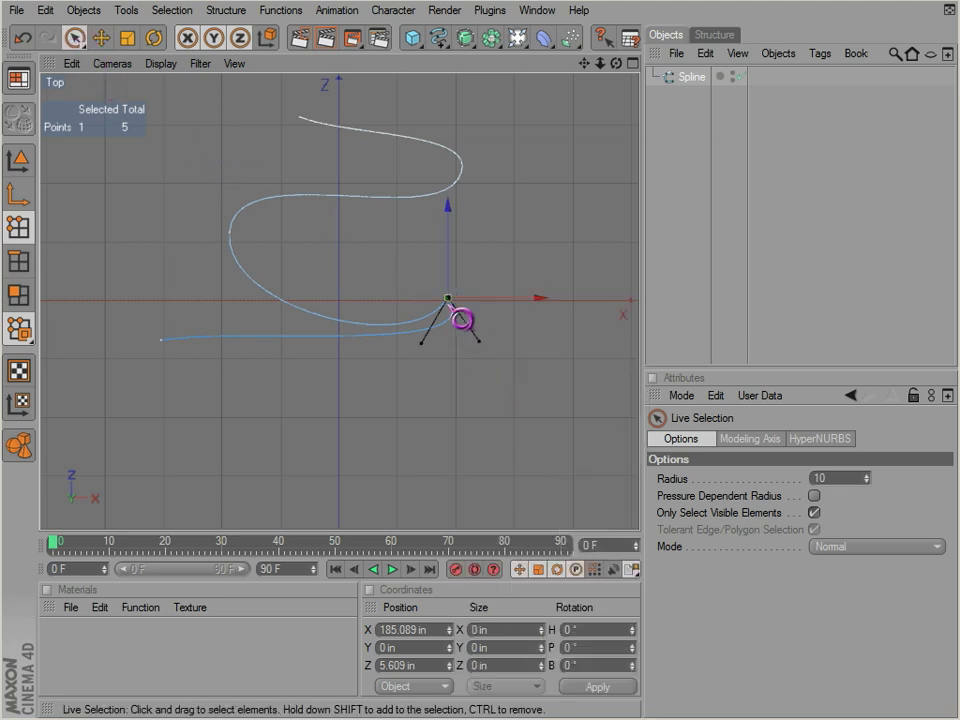
right_click(459, 309)
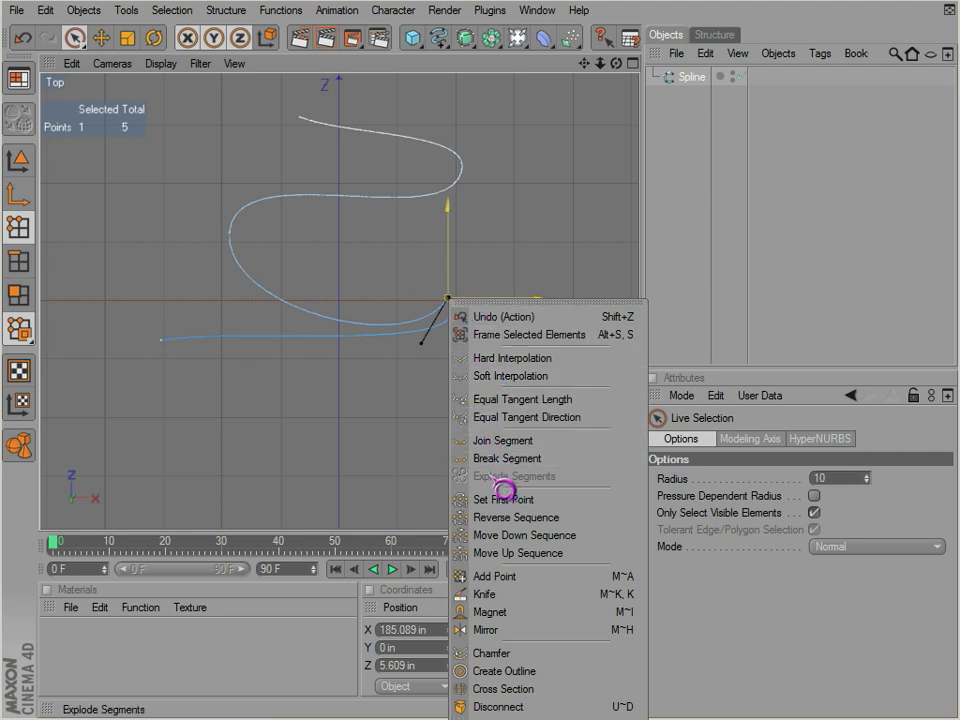
click(489, 402)
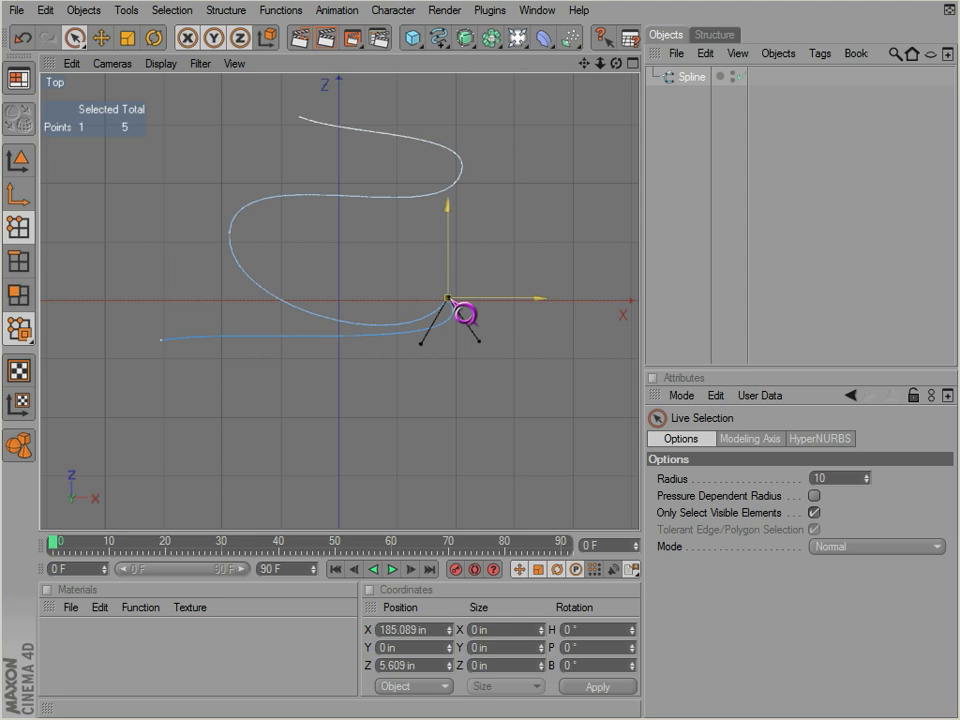
right_click(460, 312)
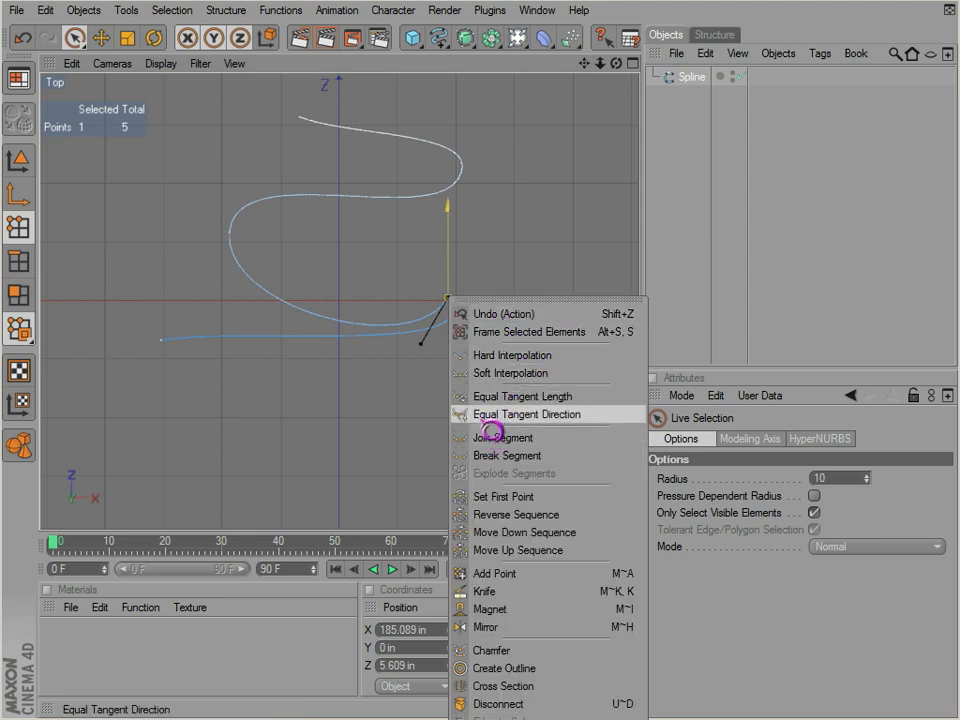
click(476, 424)
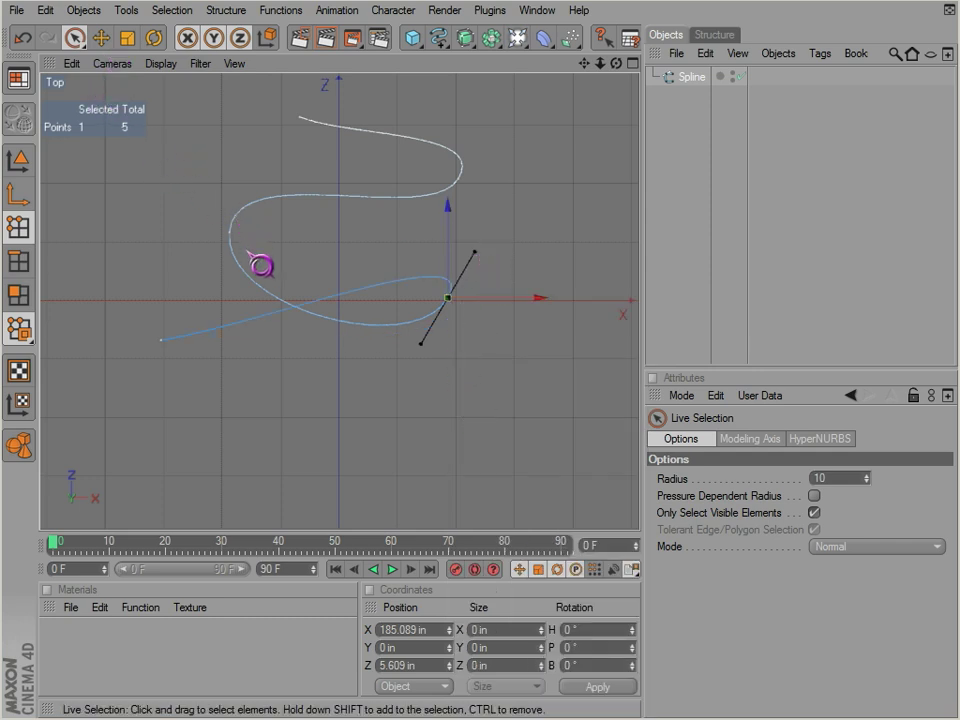
Swing the fourth point's tangent handles with the Move tool until they stand vertical.
key(e)
drag(475, 252, 448, 356)
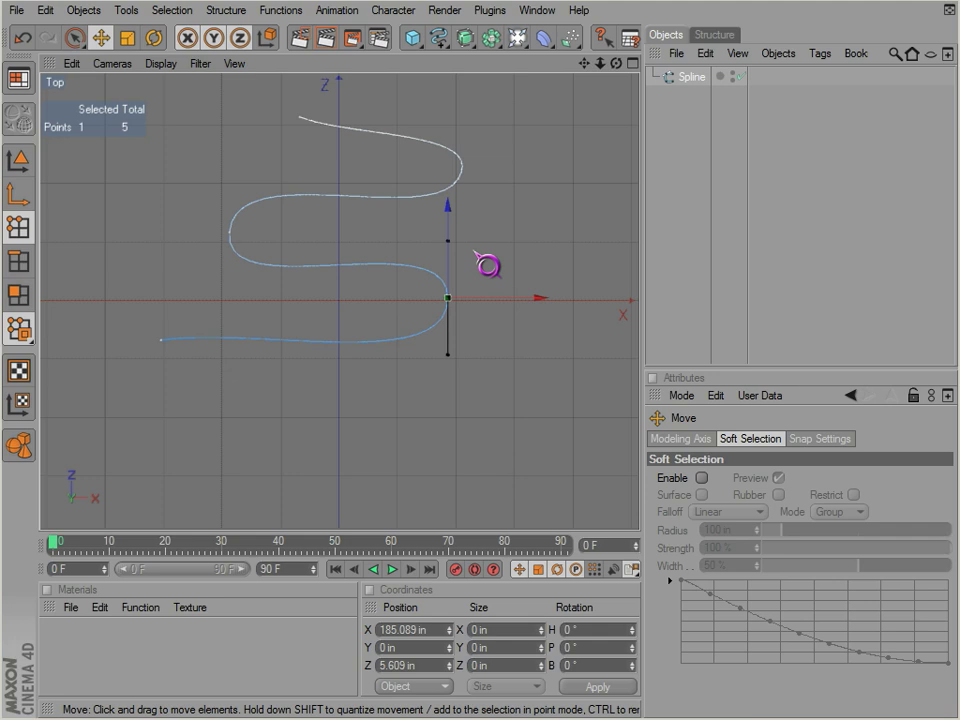
View the fourth point's Values and Tangents without changing them, and tilt its tangent handles slightly off vertical.
double_click(449, 298)
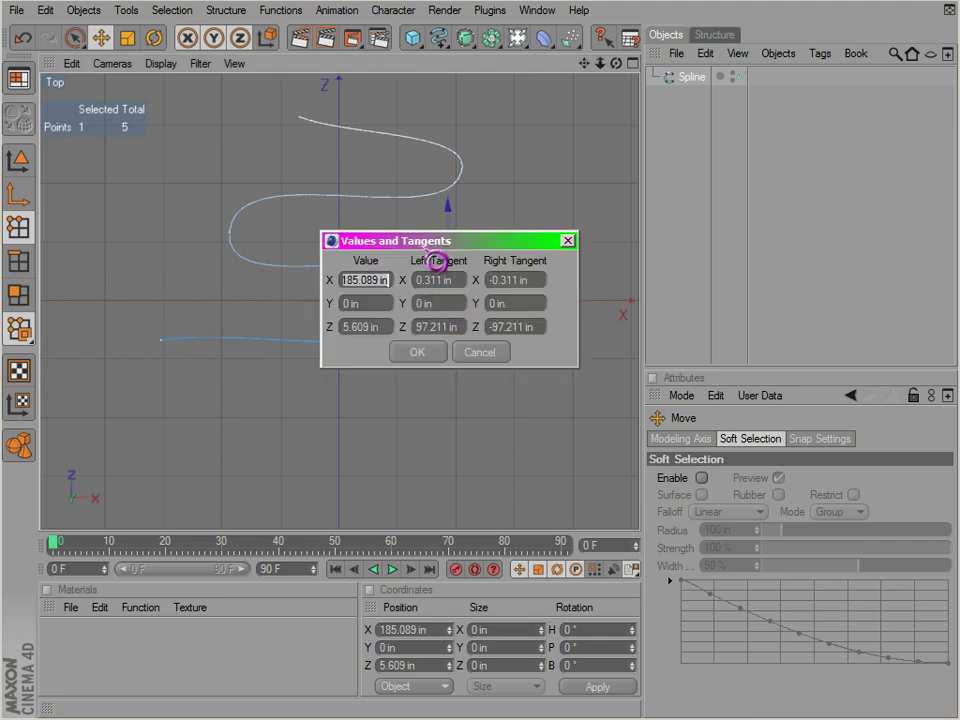
drag(437, 262, 373, 311)
click(399, 328)
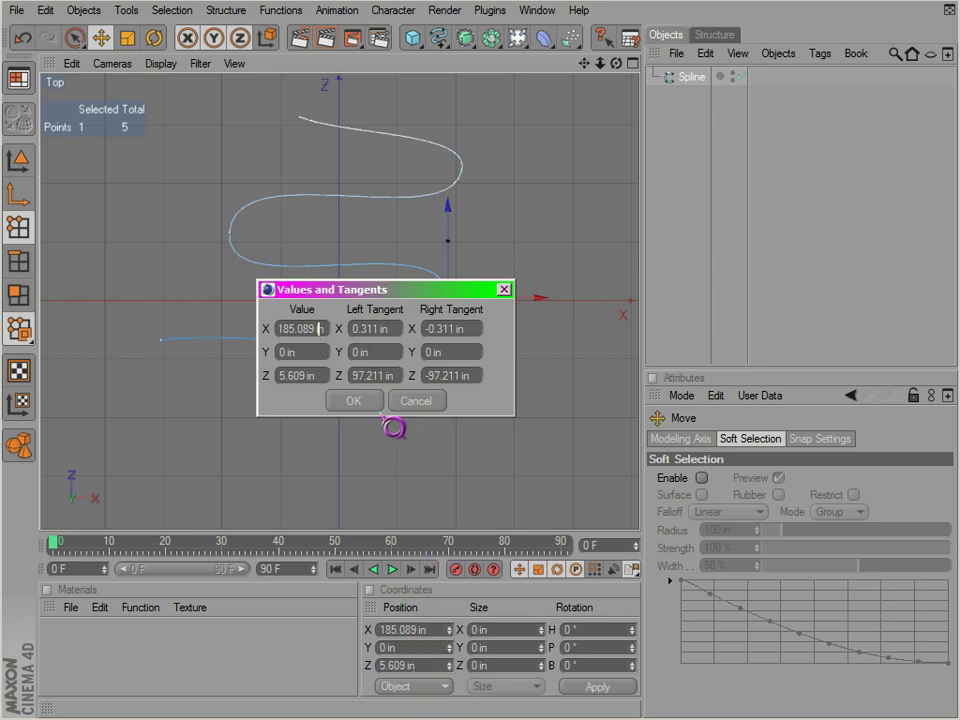
click(414, 404)
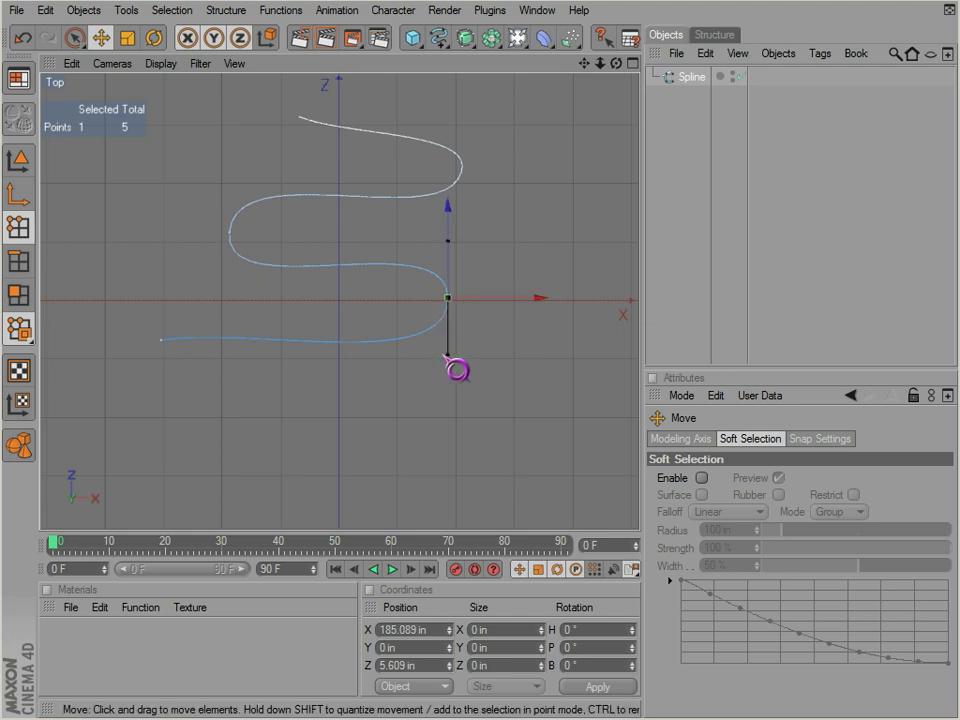
mouse_move(447, 355)
mouse_down()
mouse_move(472, 340)
mouse_move(461, 372)
mouse_move(437, 344)
mouse_up()
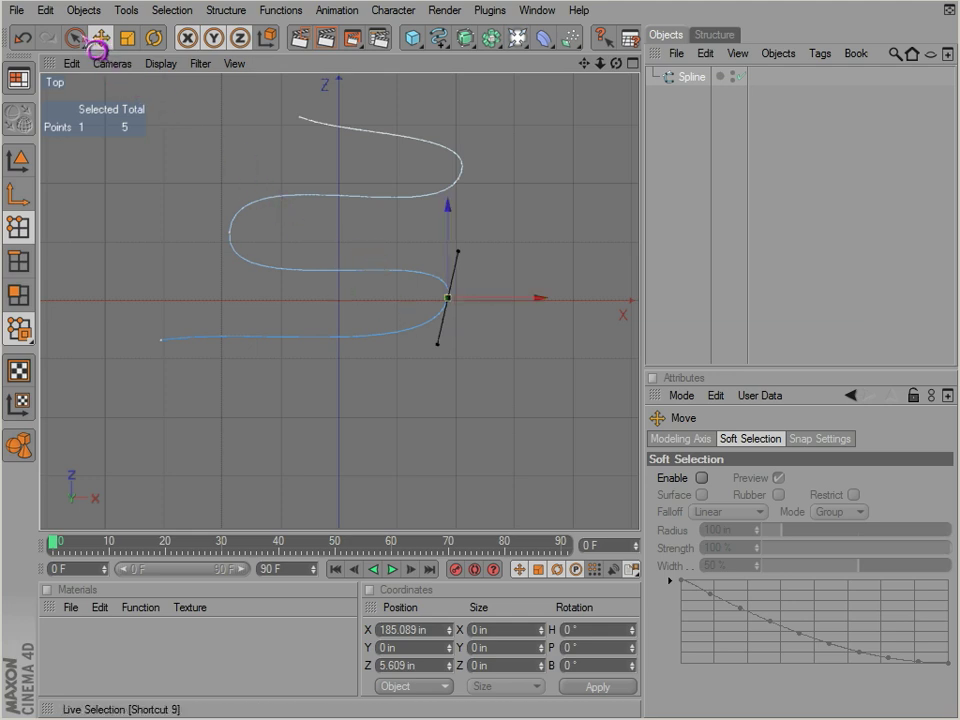
Break the spline segment at the fourth point.
click(80, 40)
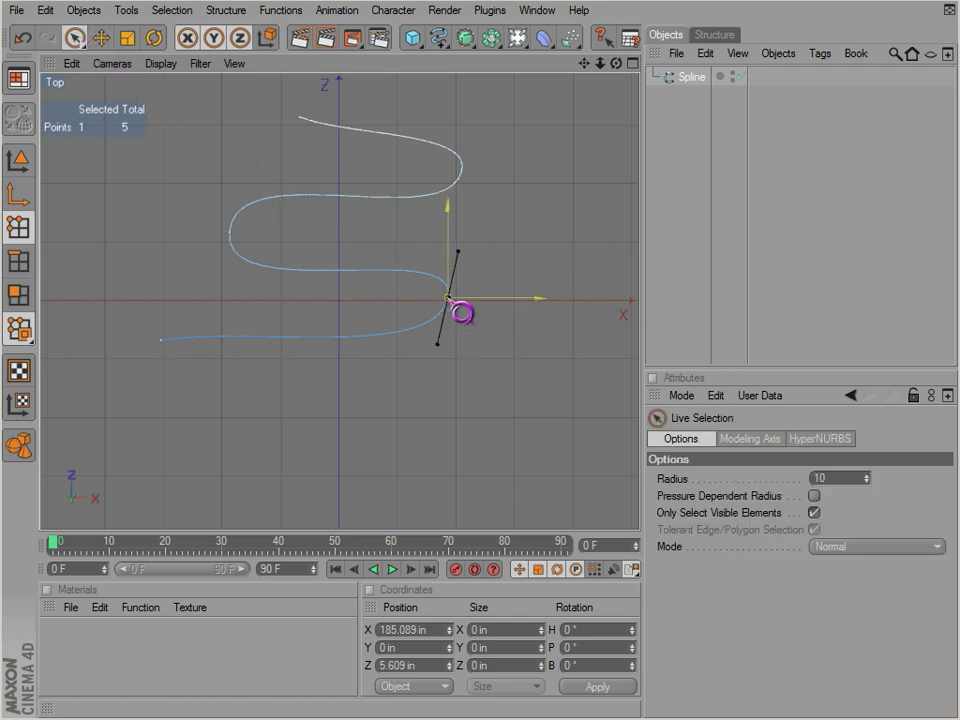
right_click(450, 301)
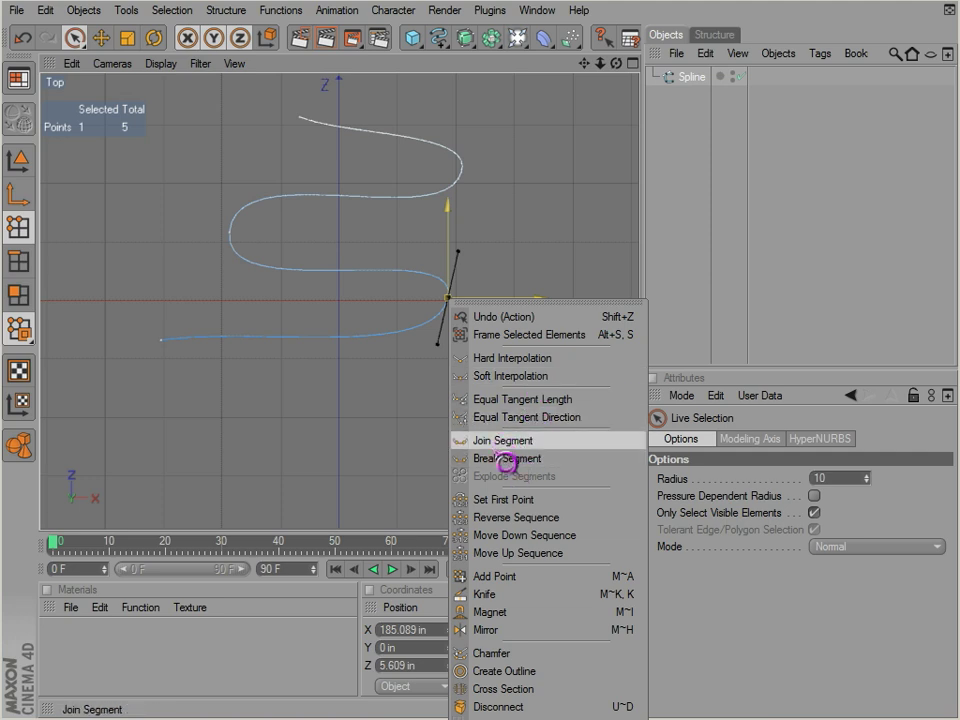
click(500, 446)
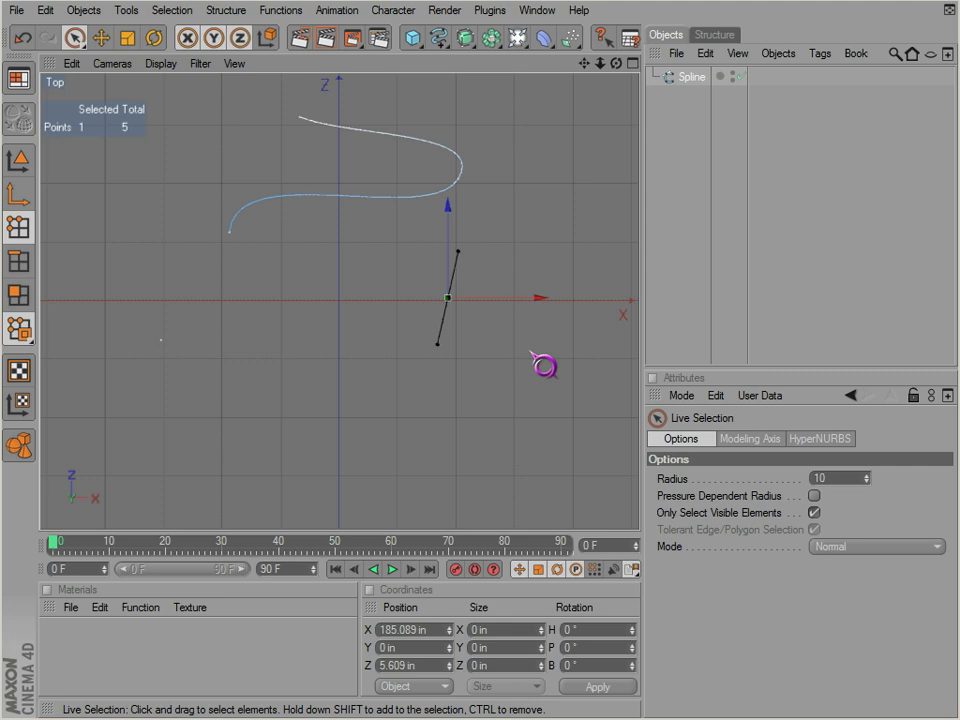
Rectangle-select the spline's three lowest points, join them with Join Segment, and clear the selection.
drag(74, 37, 104, 48)
drag(141, 201, 546, 418)
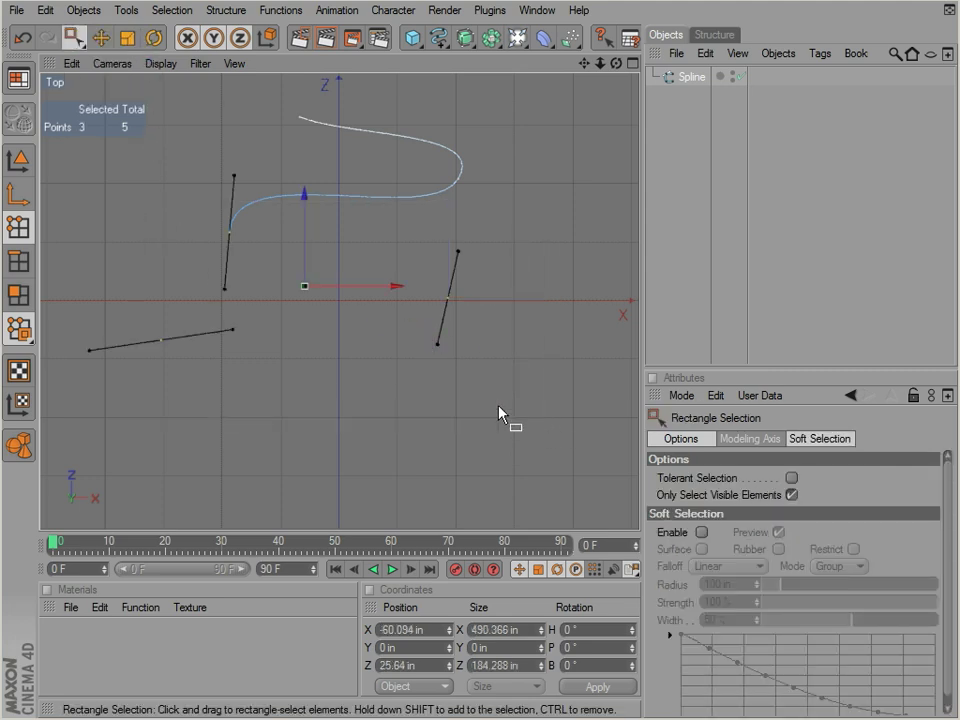
right_click(447, 313)
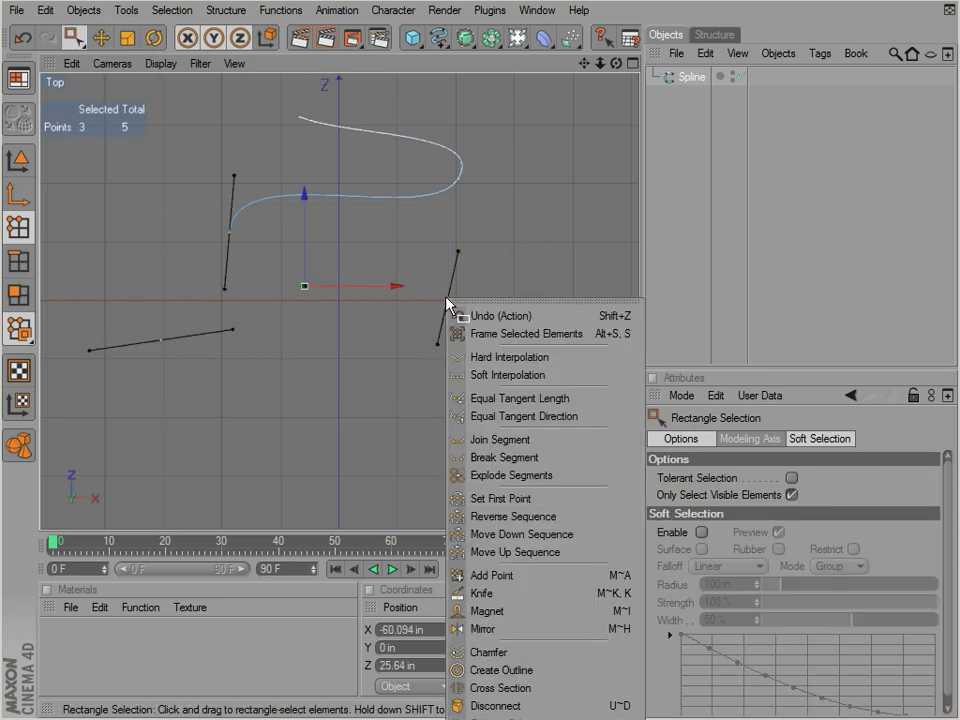
click(466, 440)
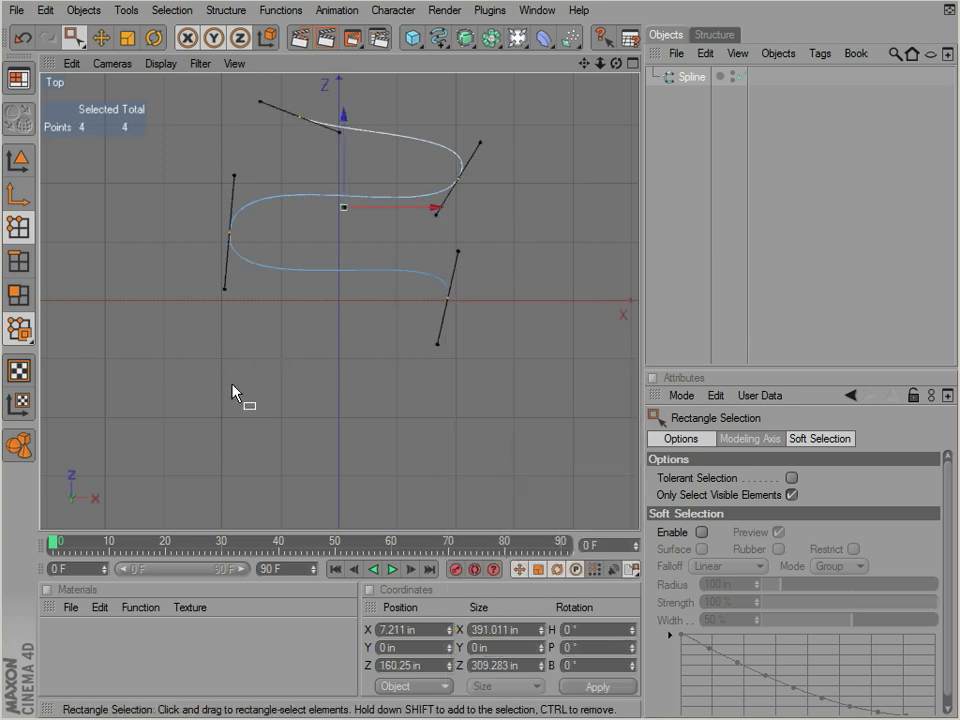
drag(326, 403, 326, 403)
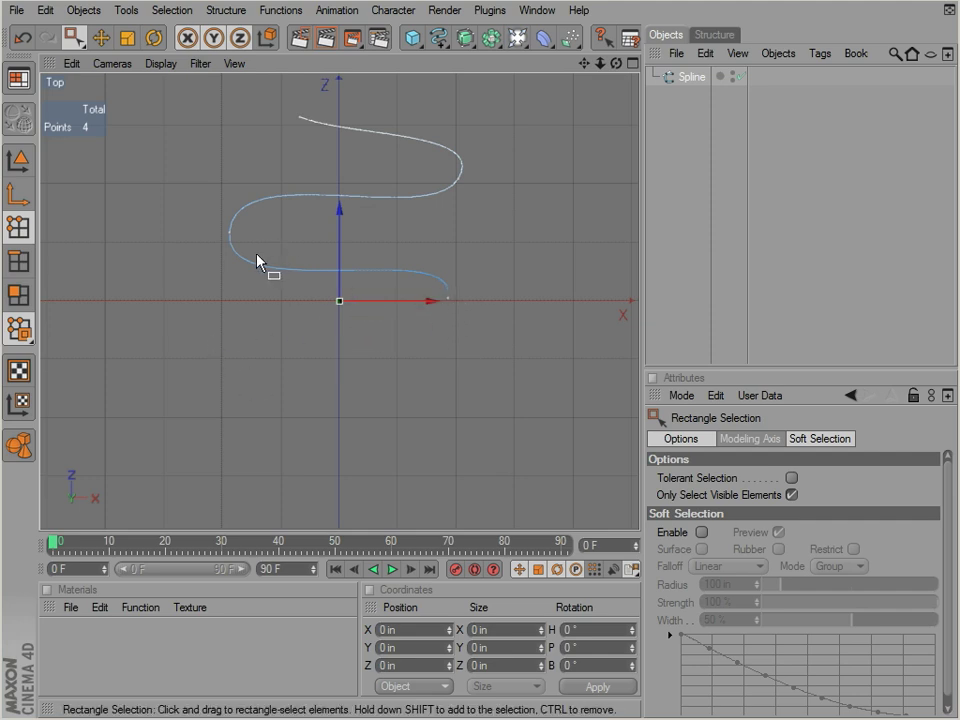
Undo the join and the segment break at the fourth point.
key(ctrl+z)
key(ctrl+z)
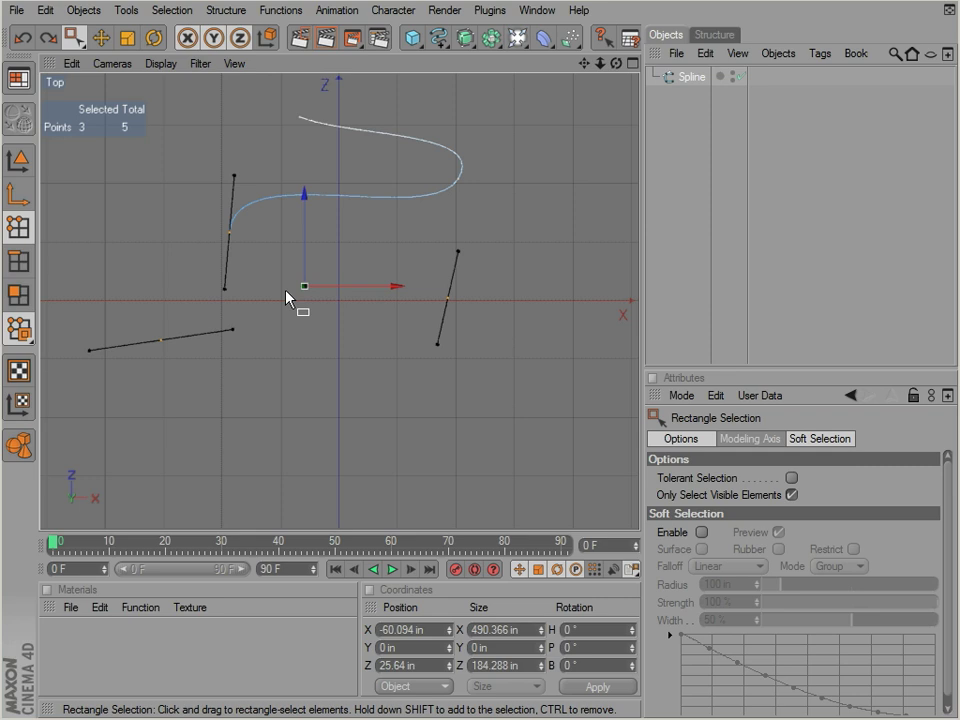
key(ctrl+y)
Rectangle-select the spline's third point and break the segment there.
drag(208, 201, 233, 242)
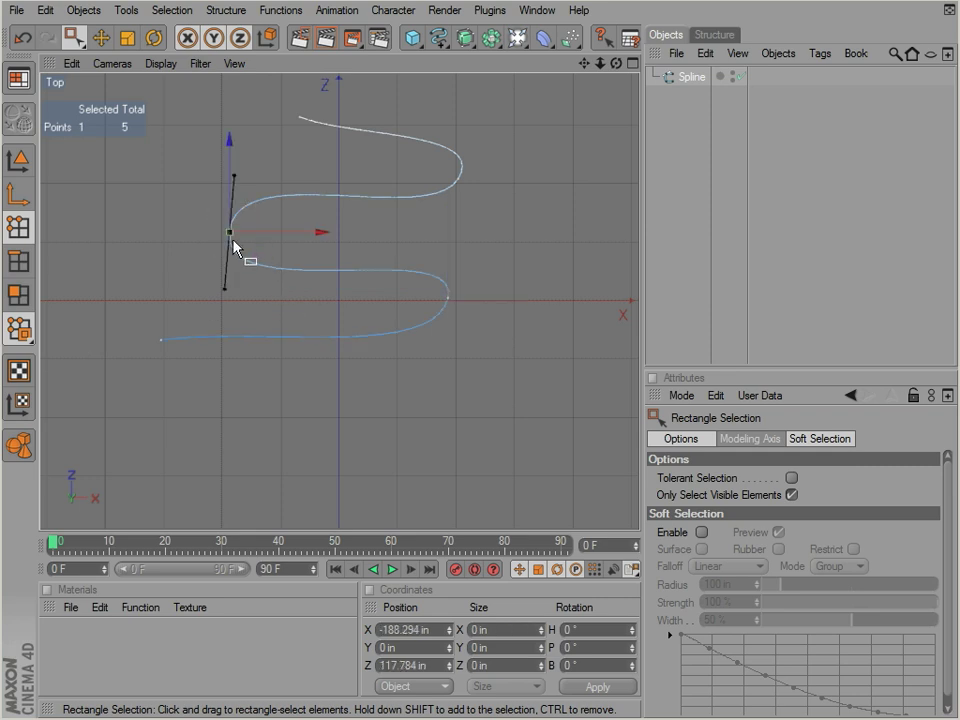
right_click(233, 241)
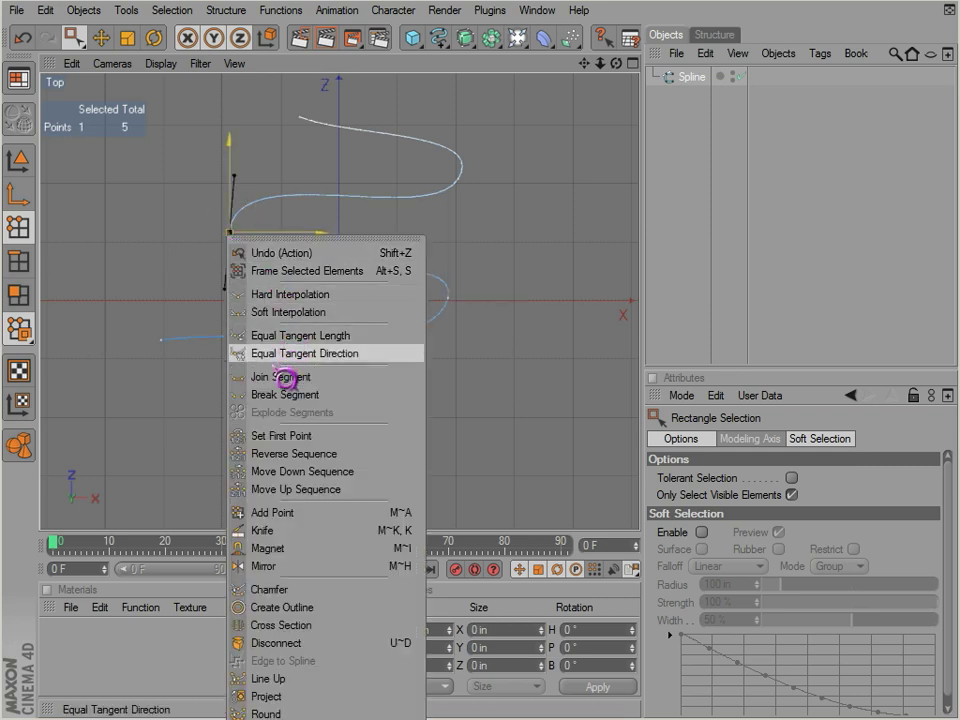
click(240, 395)
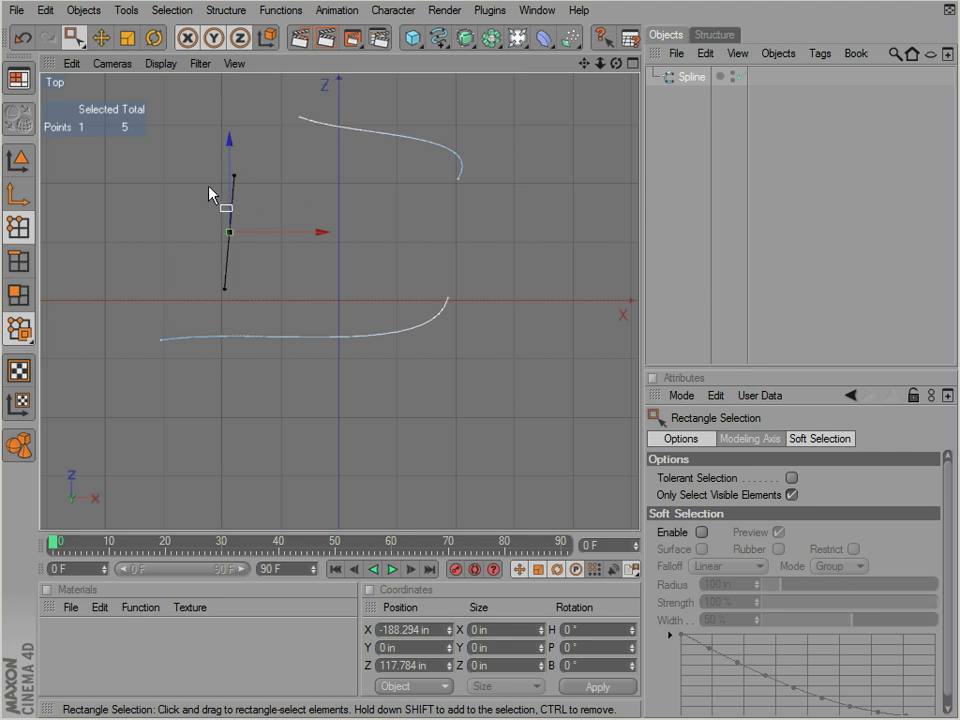
Rejoin the isolated third point with Join Segment, first to the second point and then to the fourth point.
drag(292, 204, 499, 253)
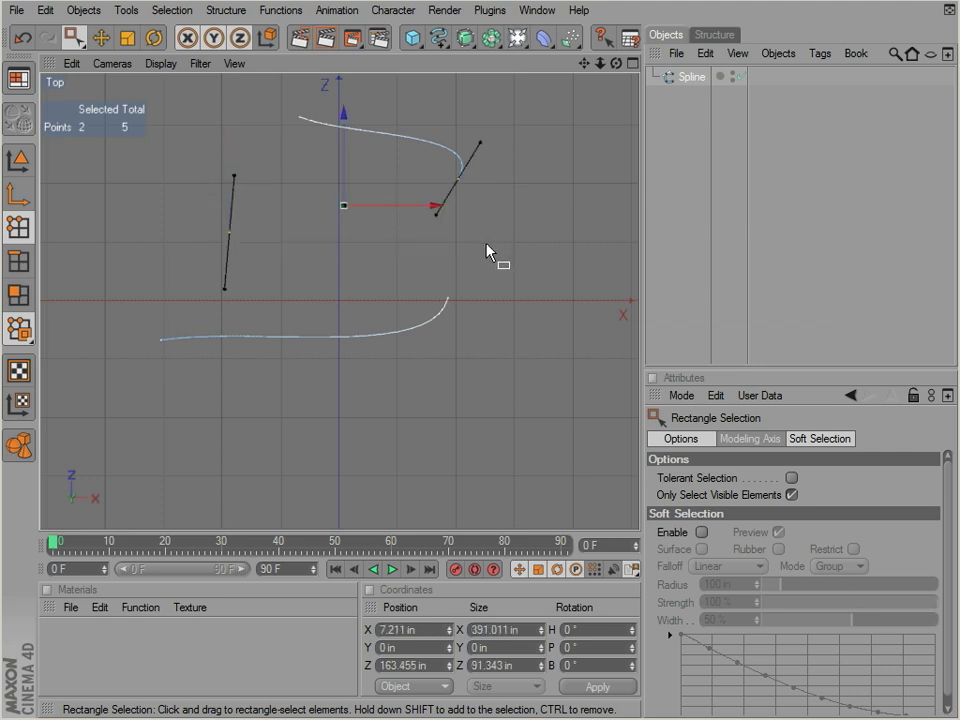
right_click(470, 253)
click(513, 388)
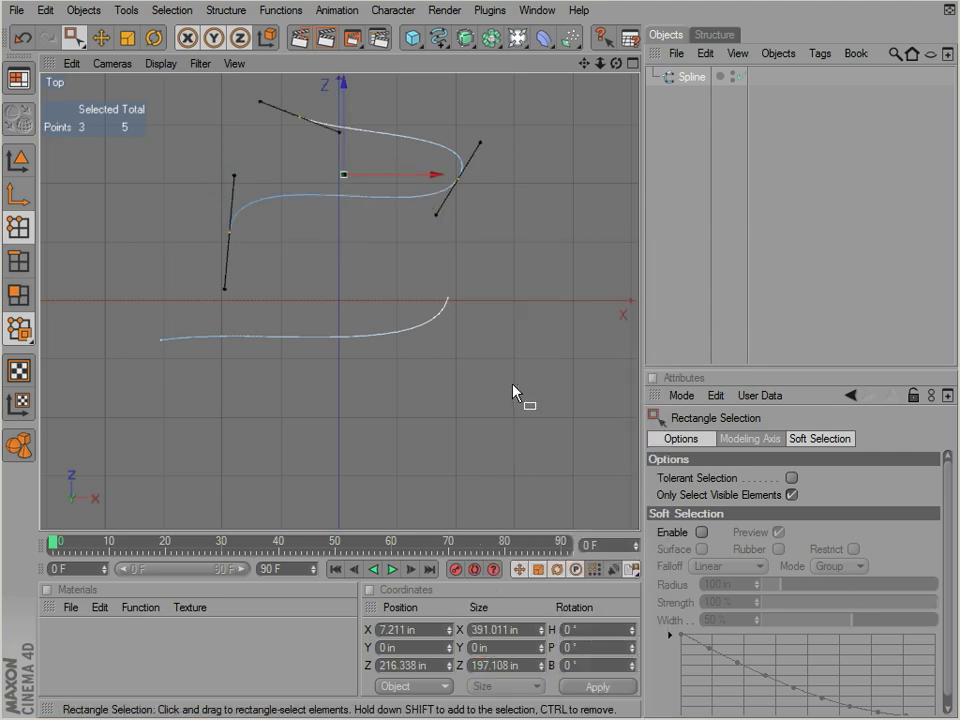
drag(205, 225, 450, 314)
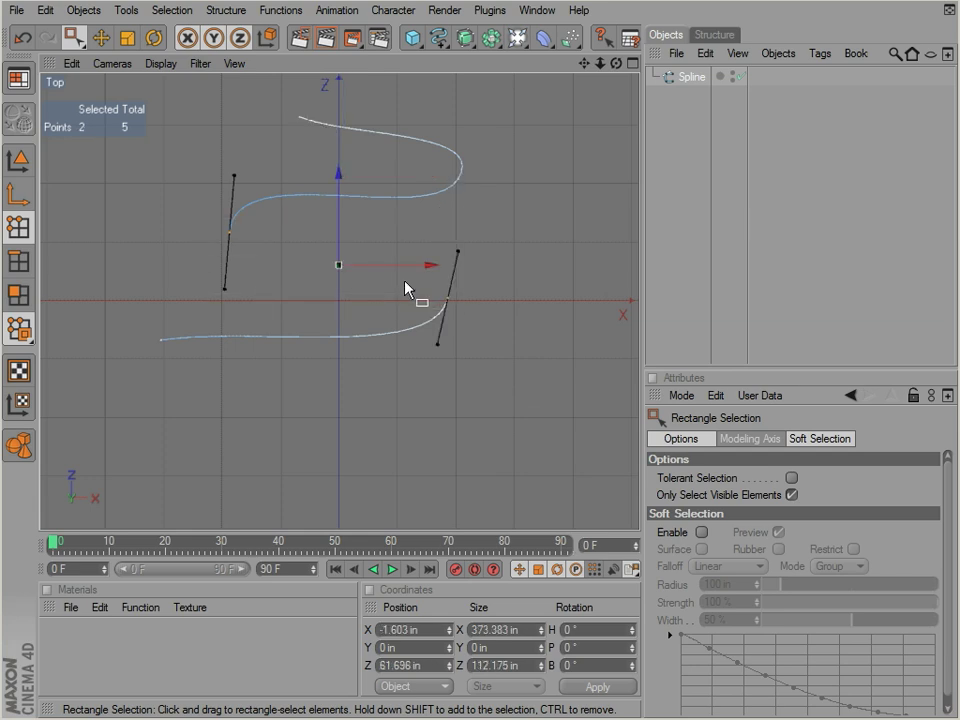
right_click(405, 288)
click(454, 425)
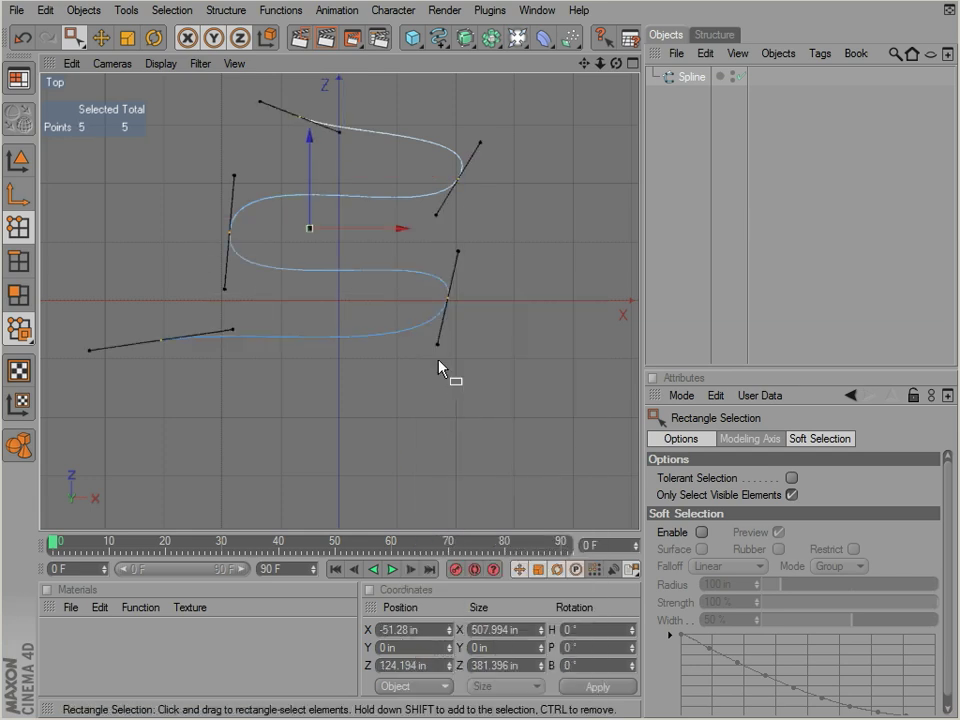
Switch to model mode, select the Spline object, and set its Intermediate Points to Subdivided.
click(370, 305)
click(40, 180)
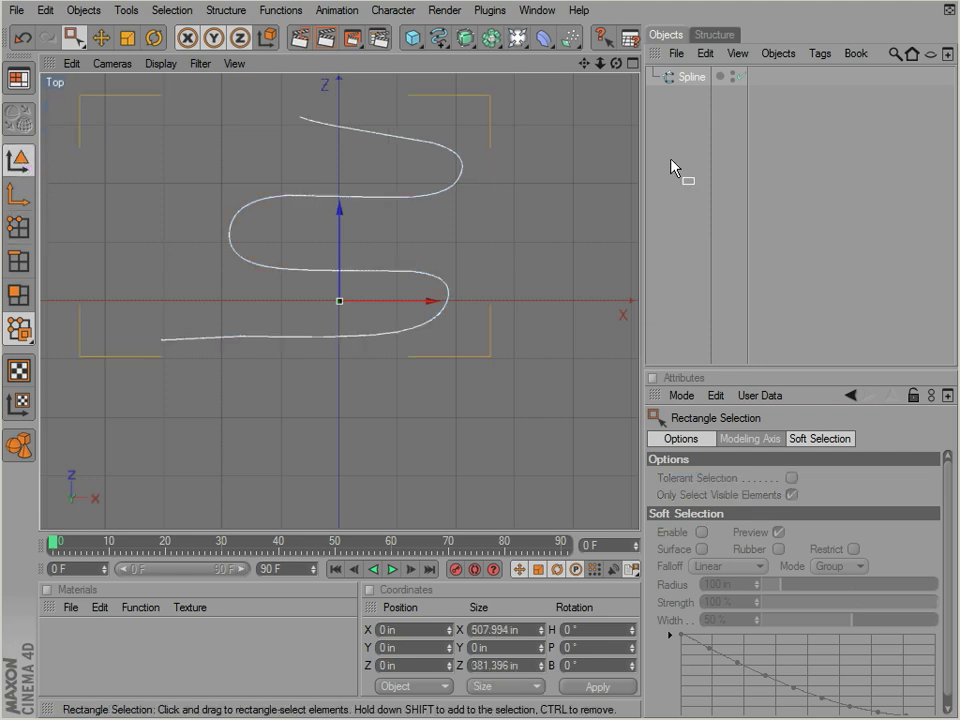
click(698, 78)
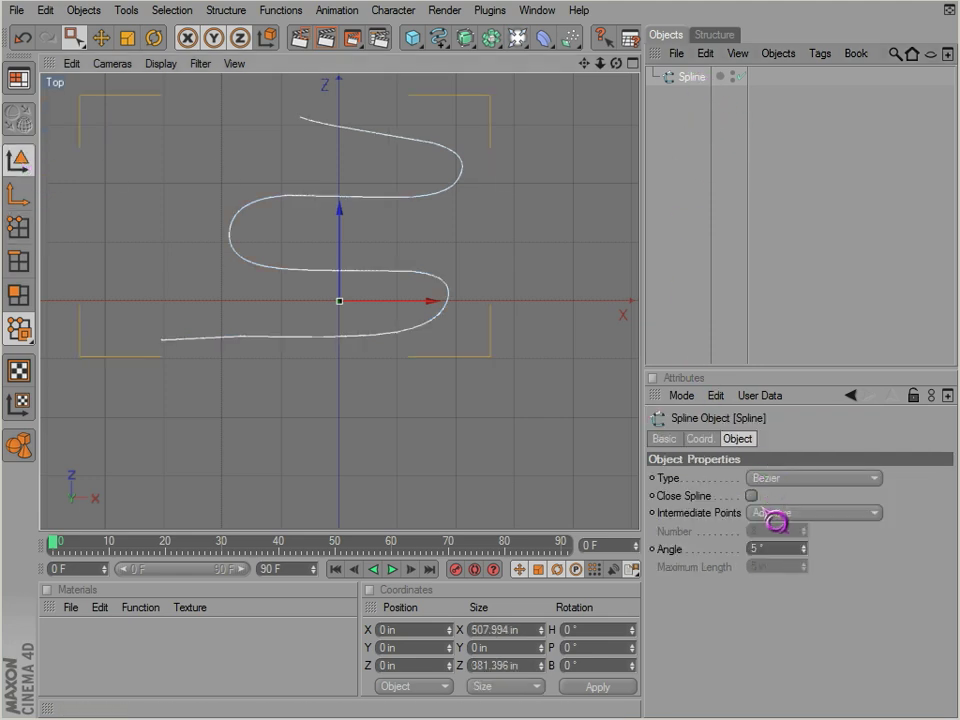
click(773, 520)
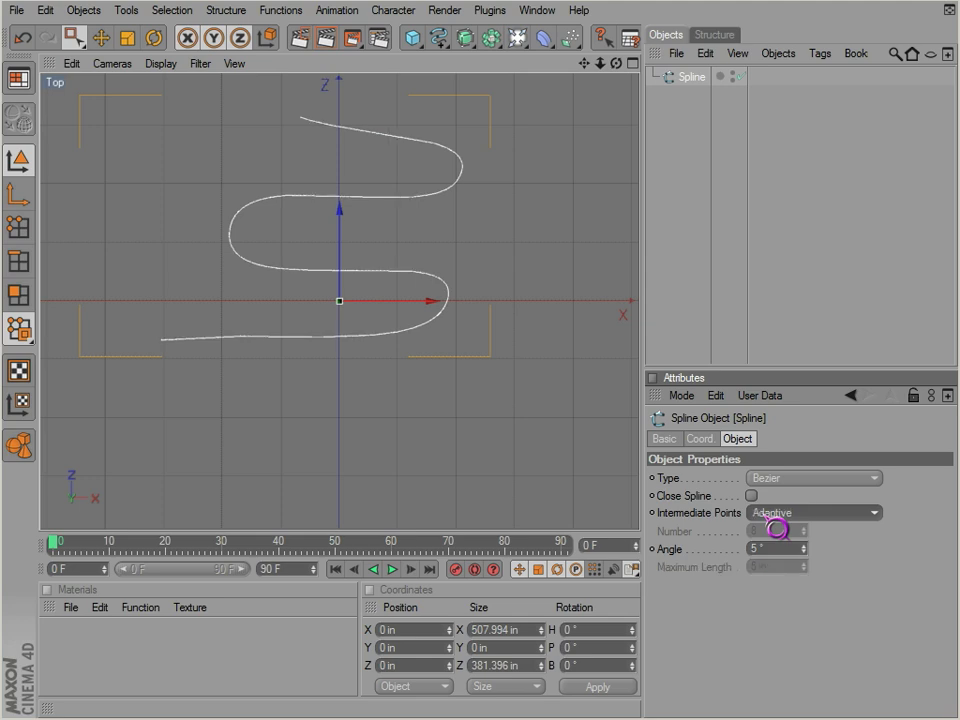
click(789, 512)
click(787, 512)
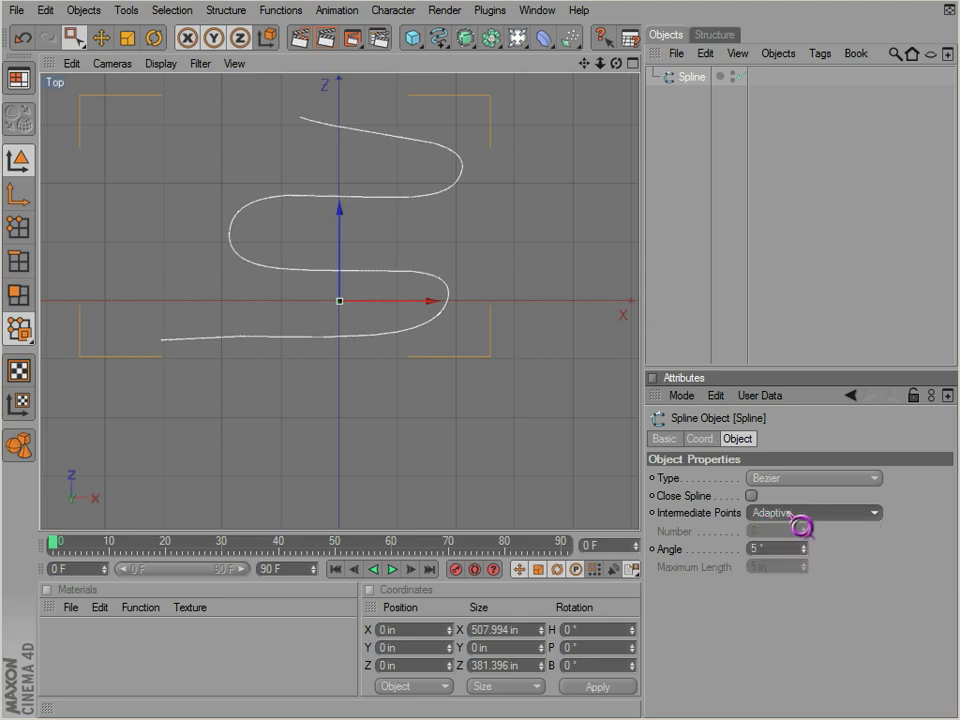
scroll(782, 512, down, 1)
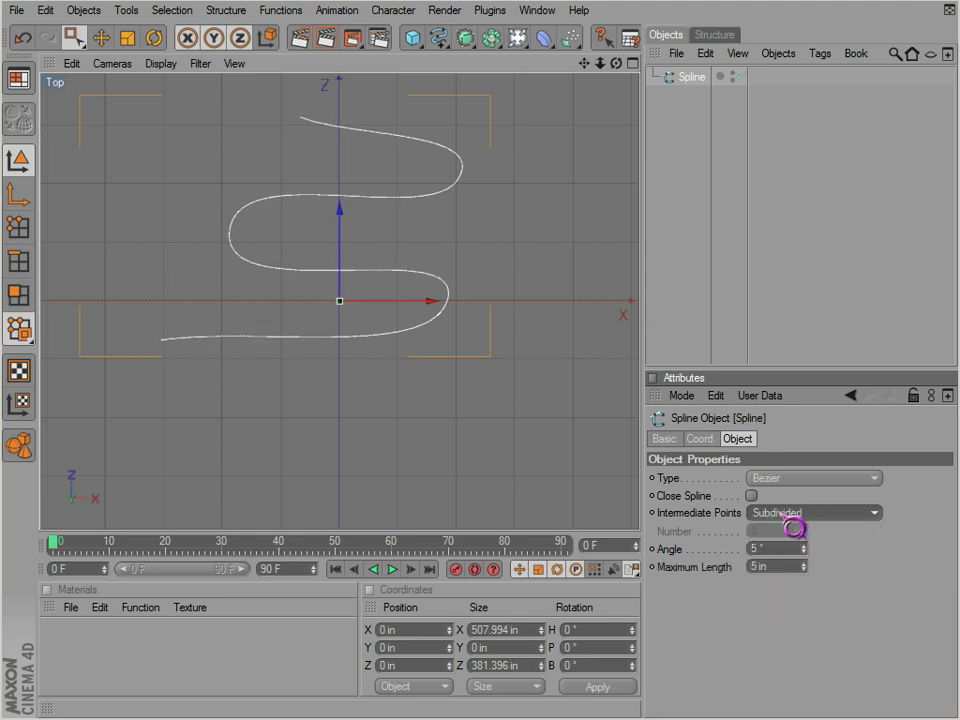
Keep the spline's Intermediate Points on Subdivided and set its Maximum Length to 4 in.
scroll(783, 515, up, 1)
scroll(783, 515, down, 1)
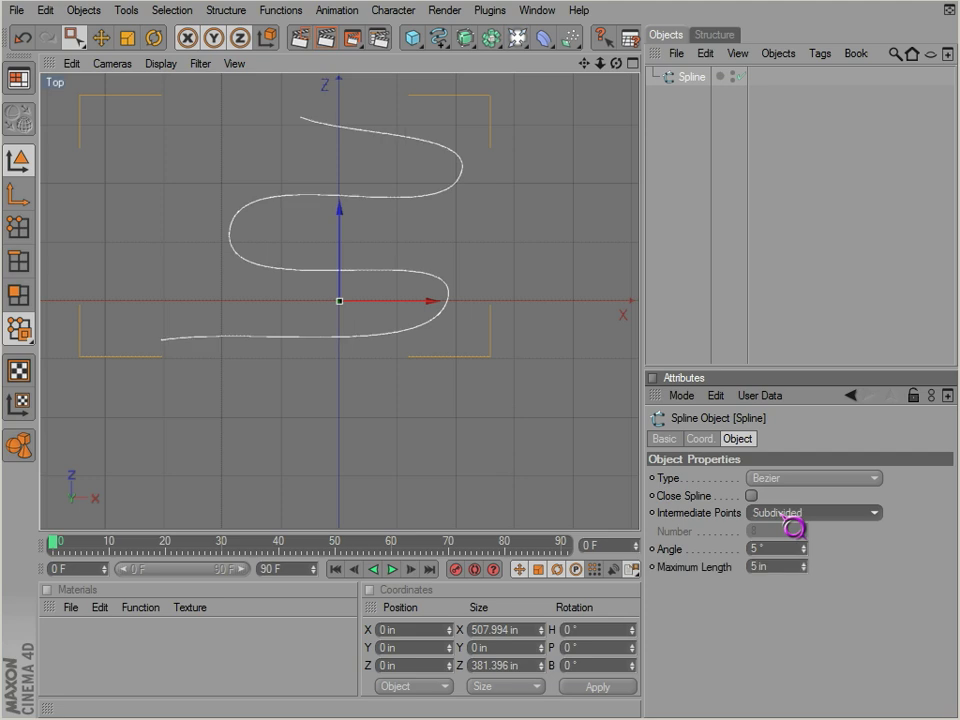
click(806, 569)
mouse_move(806, 569)
mouse_down()
mouse_move(809, 588)
mouse_move(803, 514)
mouse_move(806, 573)
mouse_move(806, 561)
mouse_move(819, 583)
mouse_move(795, 566)
mouse_up()
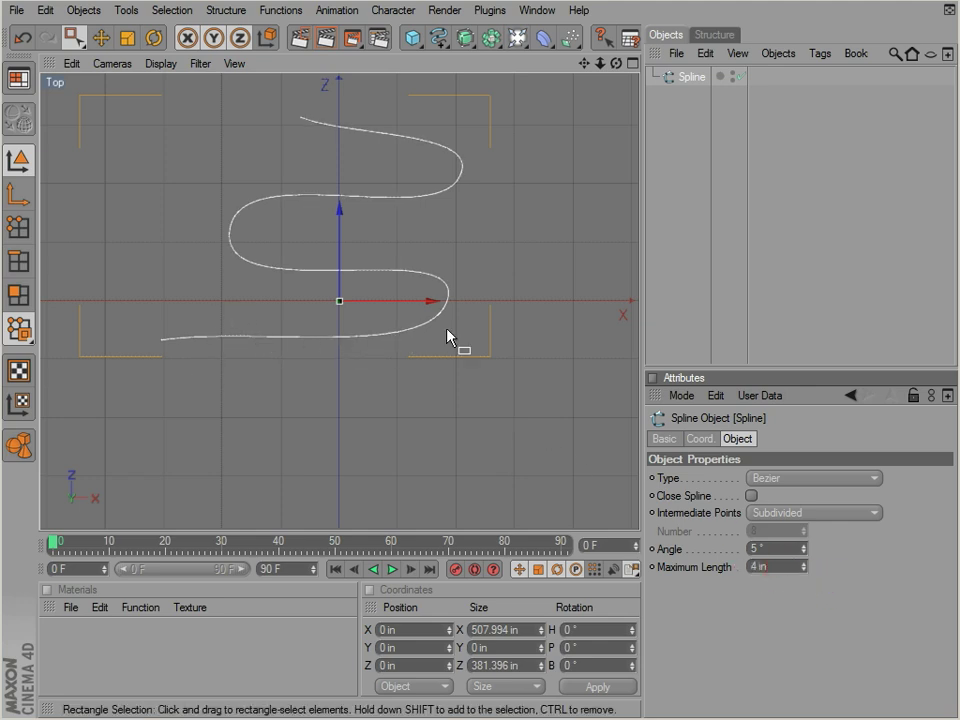
Switch to point mode, live-select the spline's third point, and set the spline's Type to Linear.
click(18, 227)
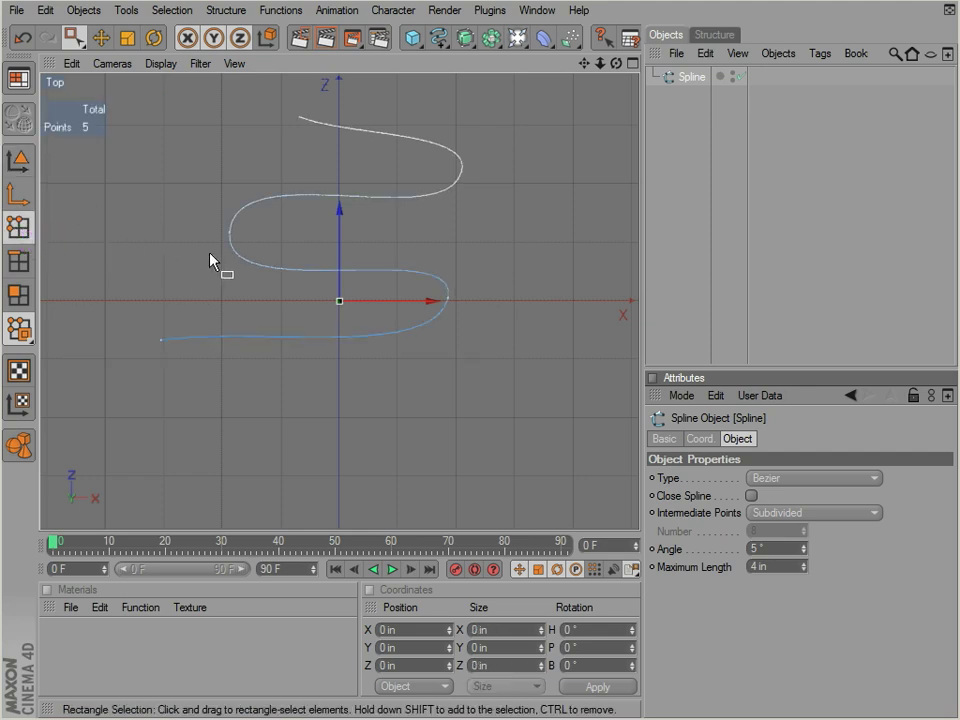
drag(83, 45, 80, 42)
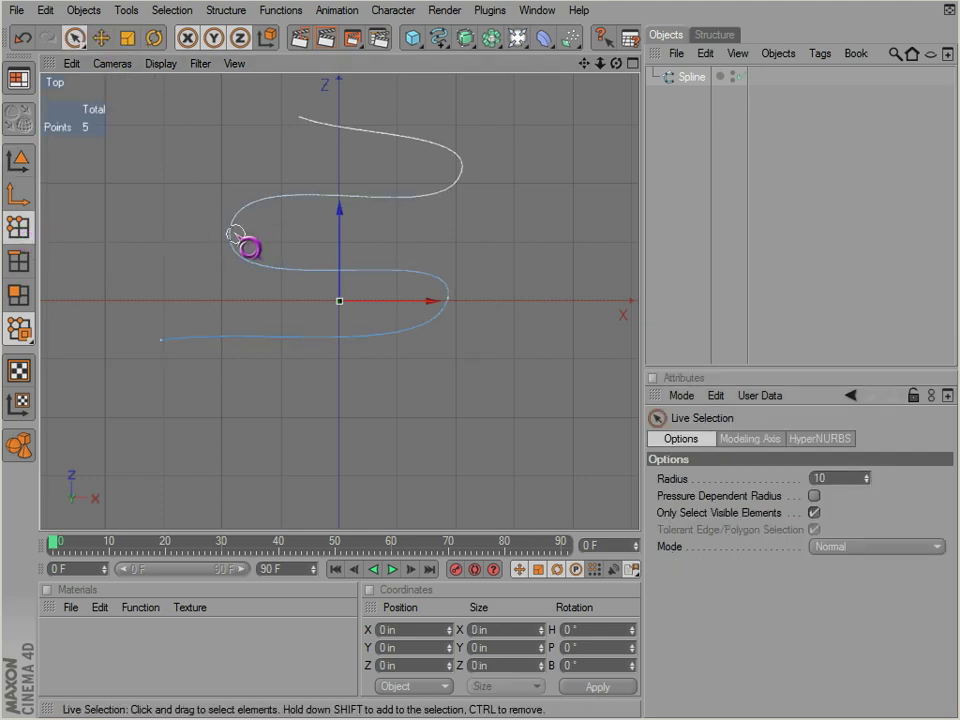
click(232, 232)
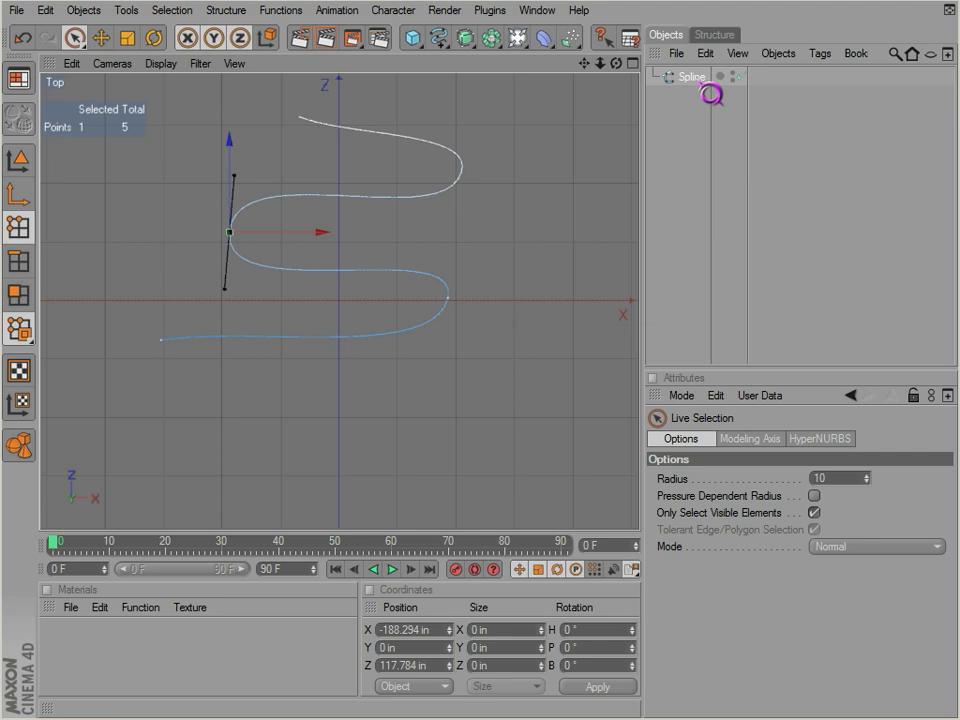
click(765, 82)
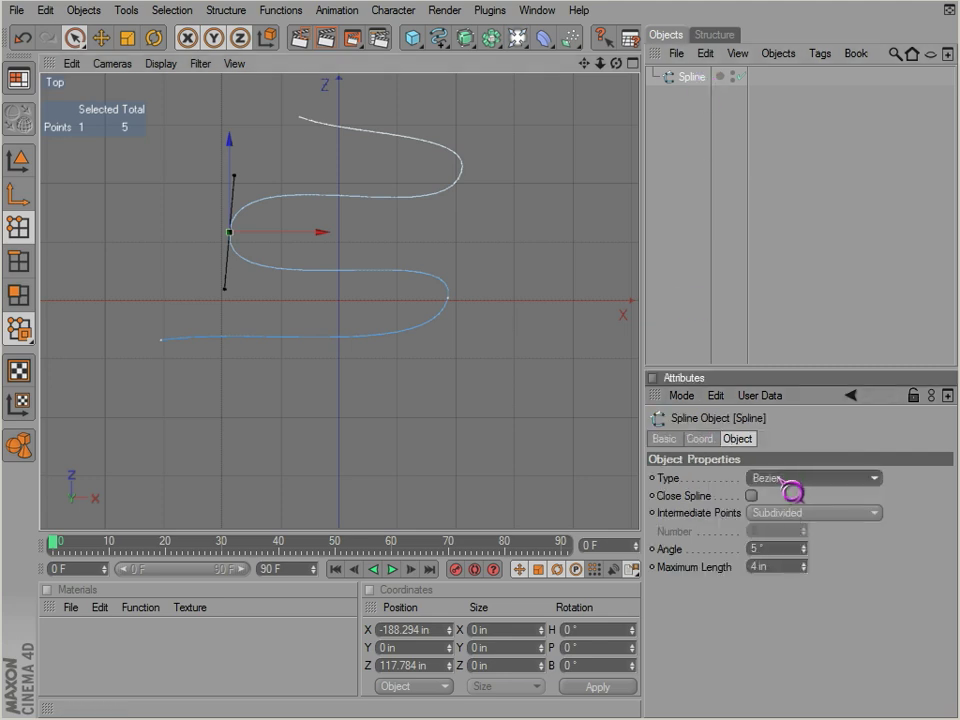
scroll(785, 480, up, 4)
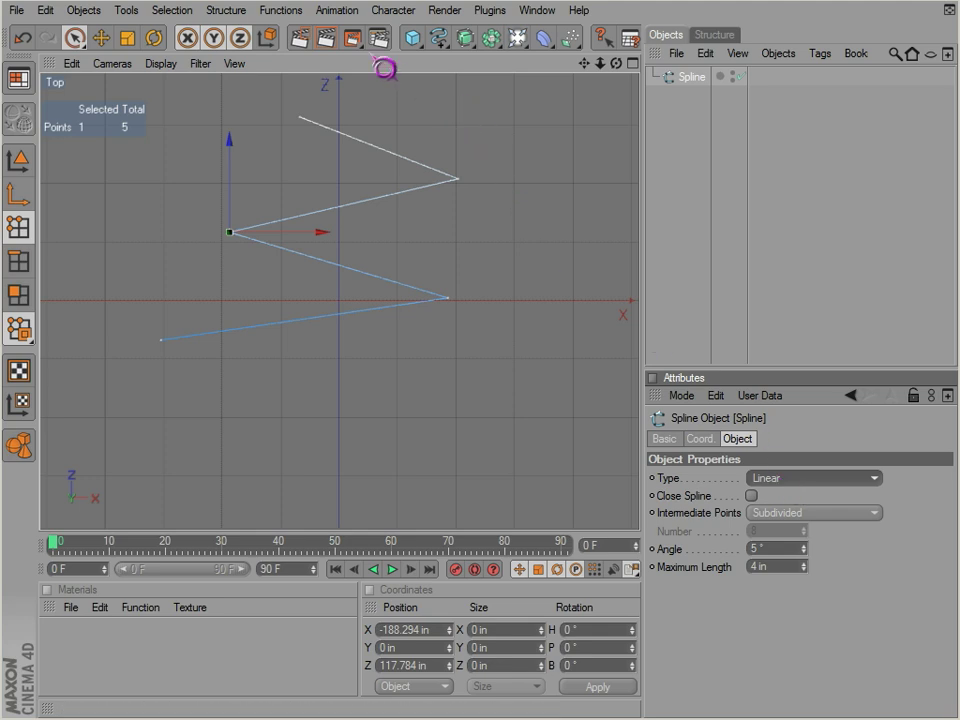
scroll(380, 183, down, 2)
Add a Circle spline primitive in the Perspective view and set its Adaptive intermediate-point Angle to 90°.
middle_click(380, 183)
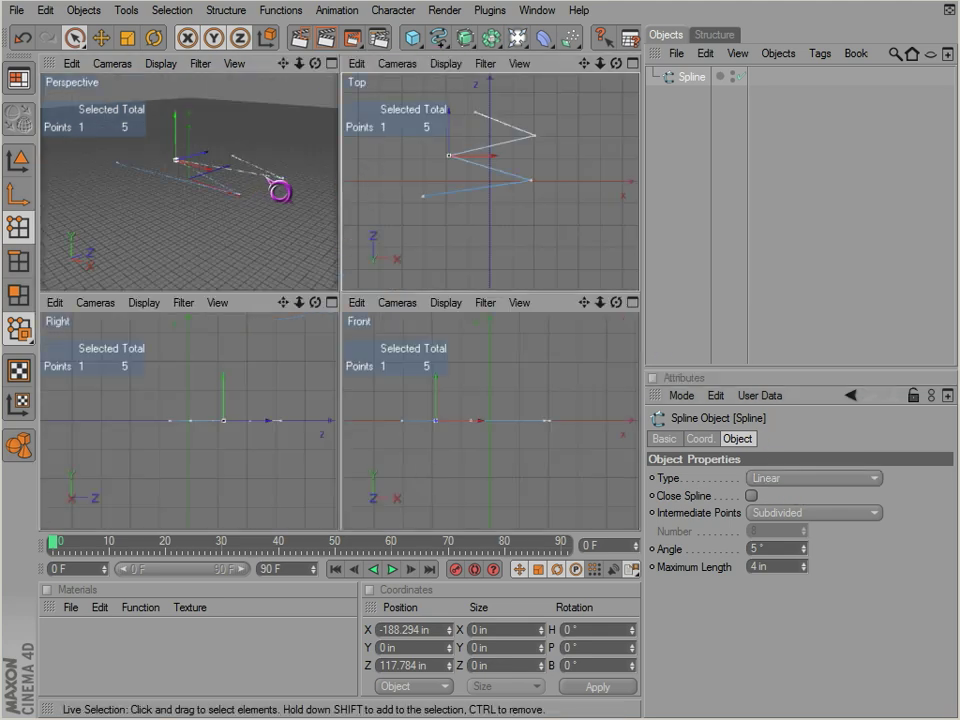
middle_click(280, 190)
drag(414, 44, 499, 137)
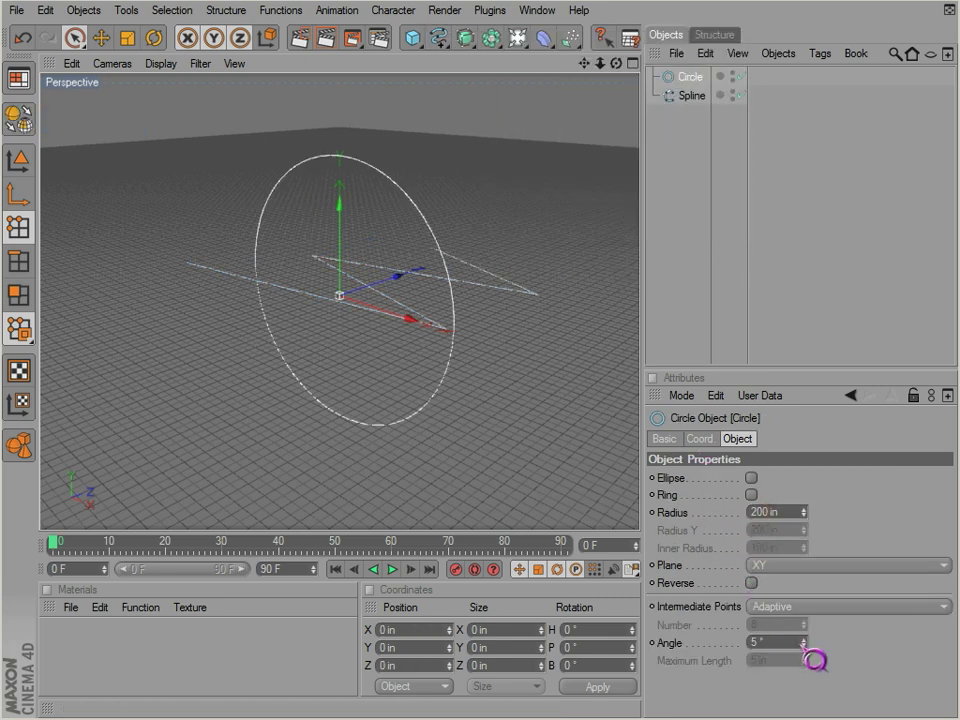
drag(808, 650, 514, 403)
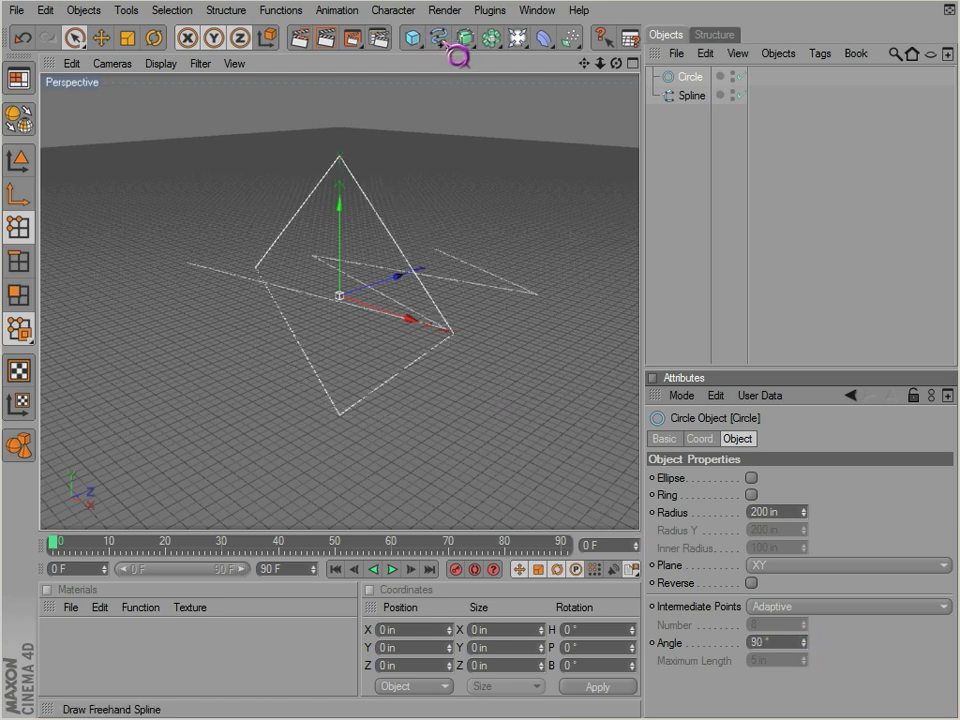
Add an n-Side spline primitive and set its Sides to 7.
drag(458, 56, 606, 180)
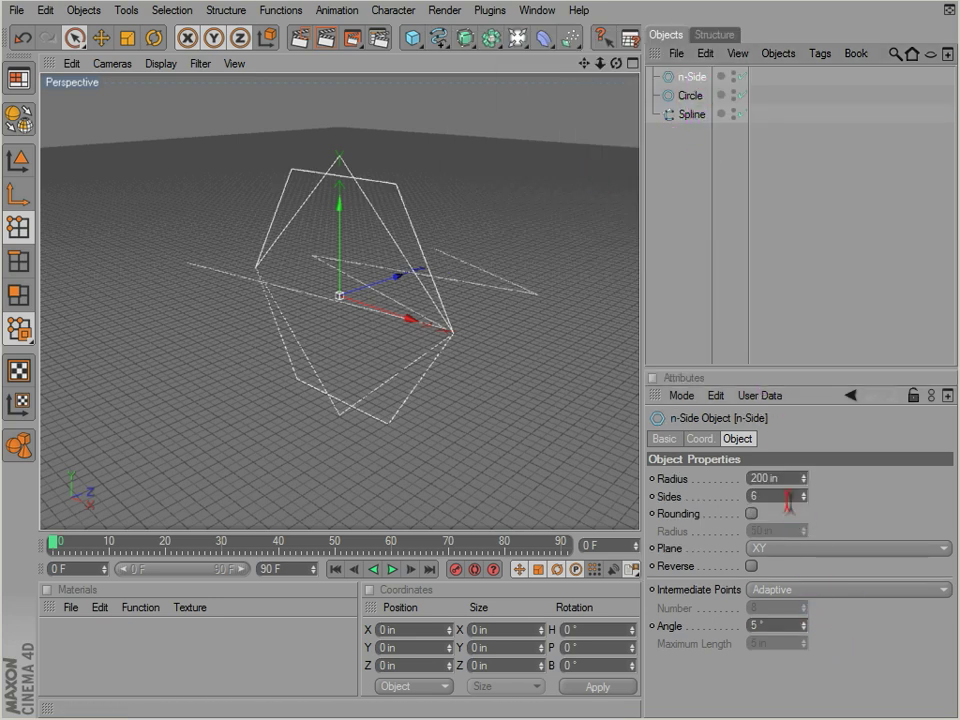
drag(804, 496, 804, 496)
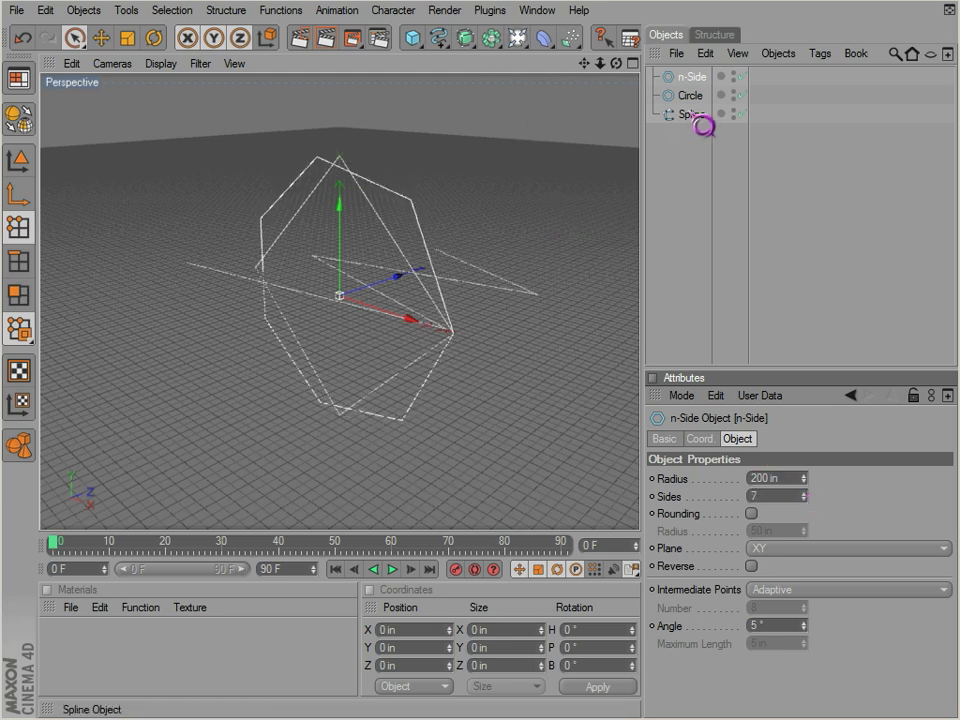
Delete the Circle, the Spline and the n-Side so the scene is empty.
click(695, 99)
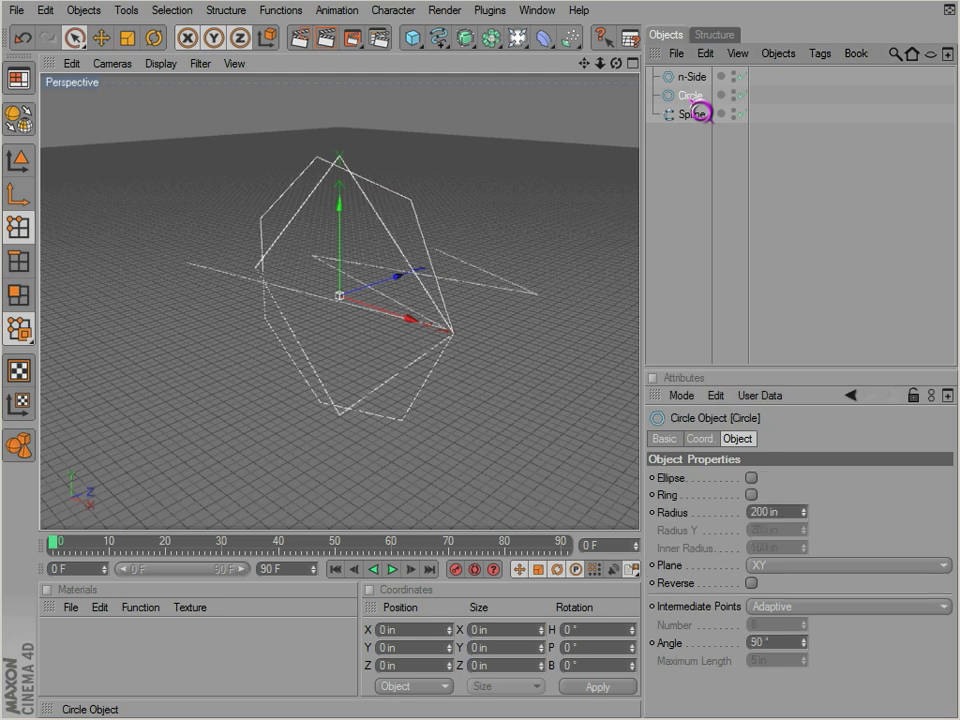
key(Delete)
click(692, 96)
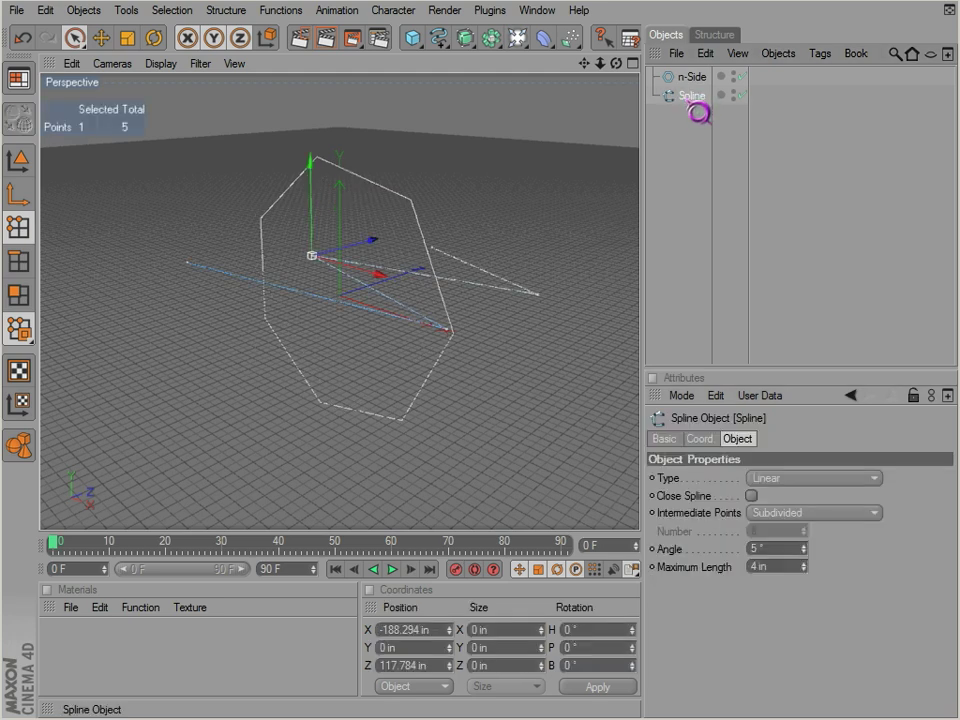
key(Delete)
click(692, 78)
key(Delete)
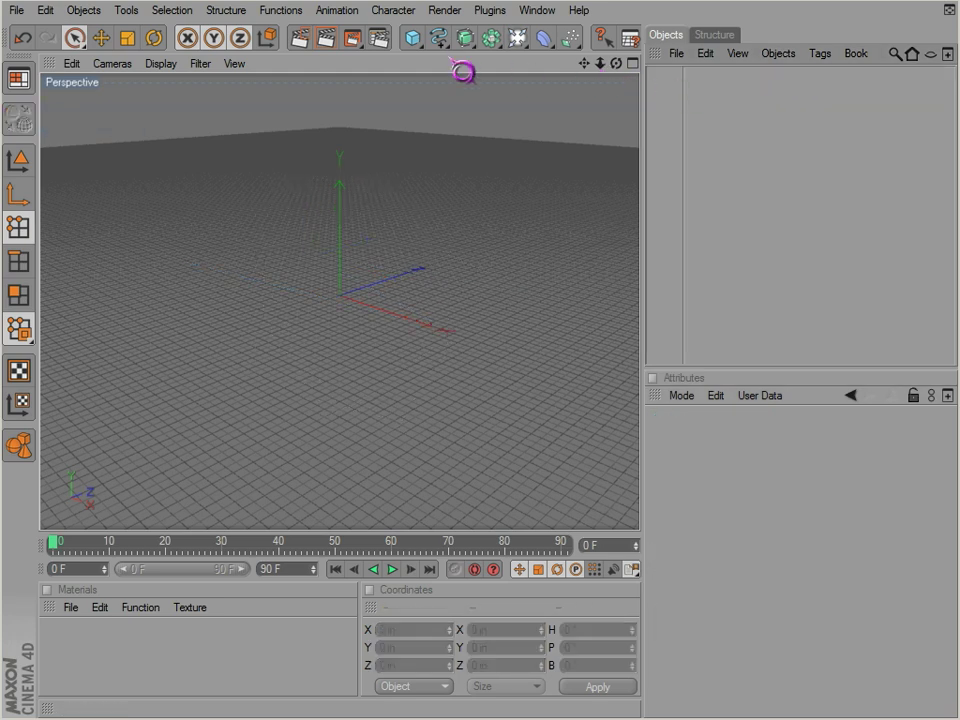
Add a Cogwheel spline primitive and set it to 16 teeth with a 100% bevel.
click(442, 42)
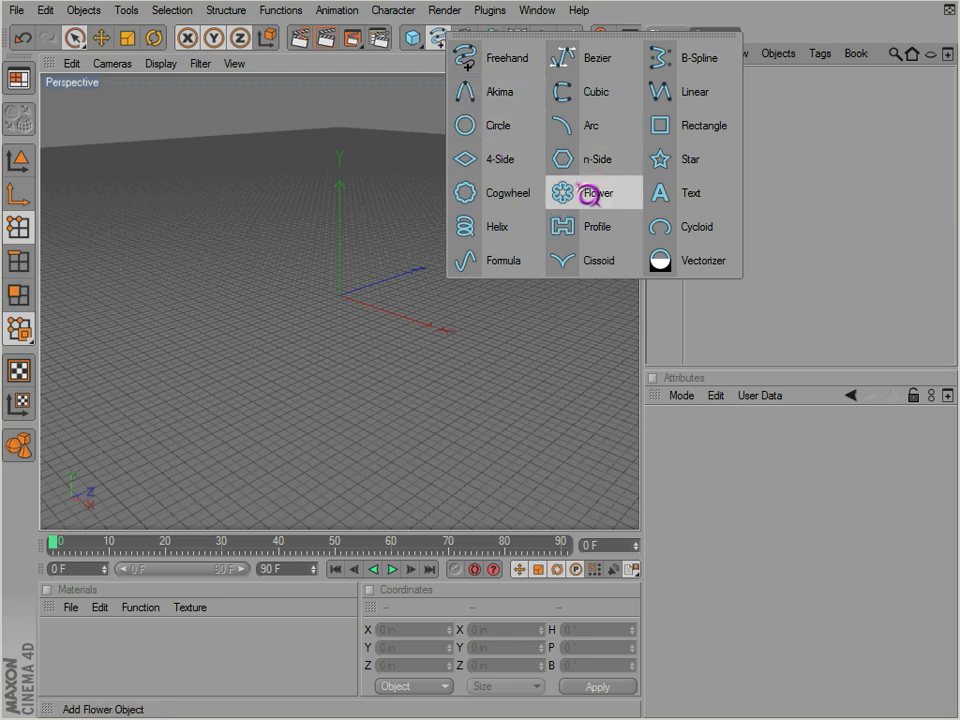
click(529, 211)
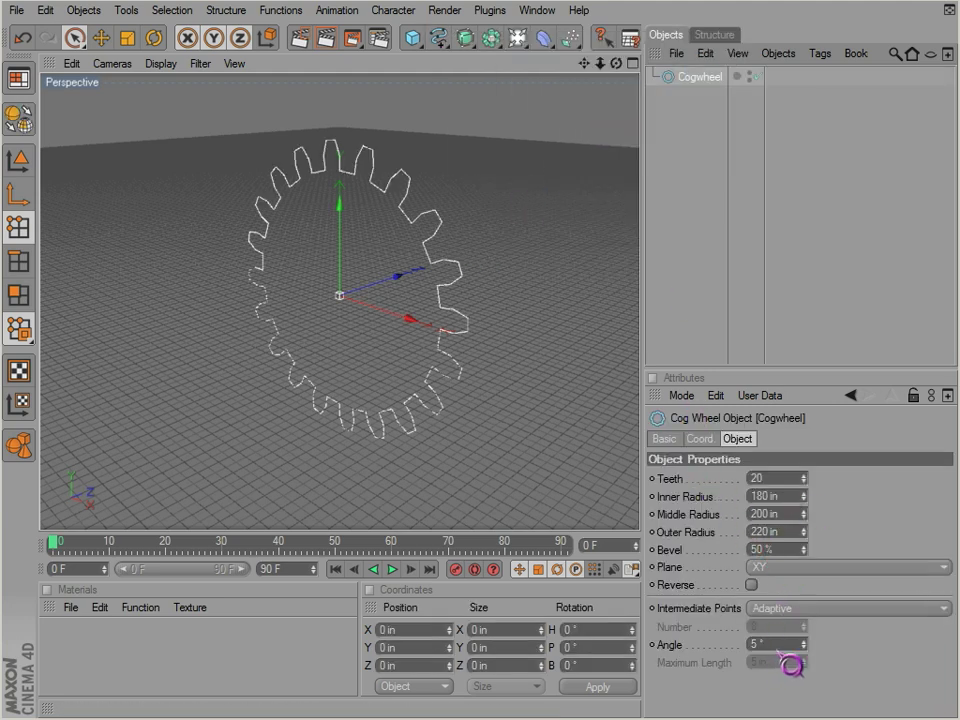
drag(807, 652, 812, 654)
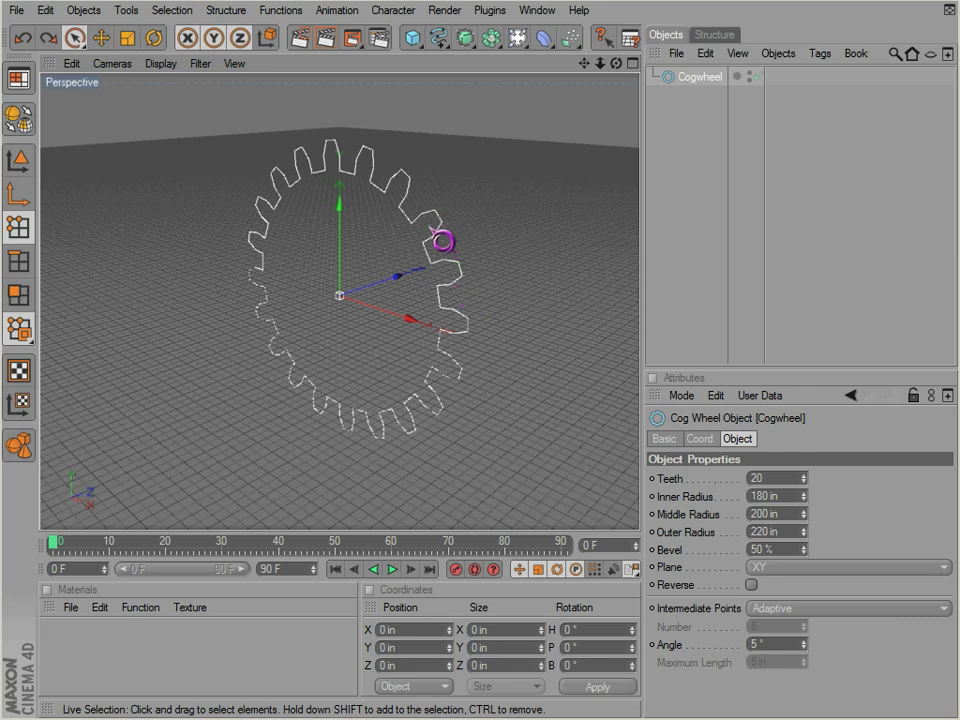
drag(806, 482, 809, 499)
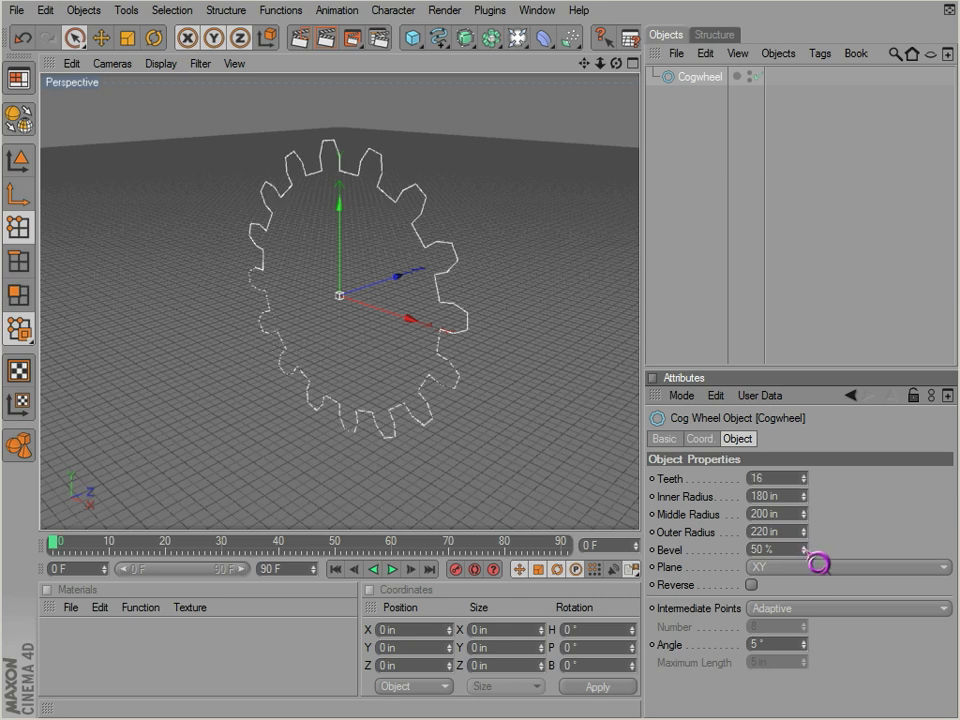
mouse_move(806, 548)
mouse_down()
mouse_move(804, 540)
mouse_move(806, 551)
mouse_up()
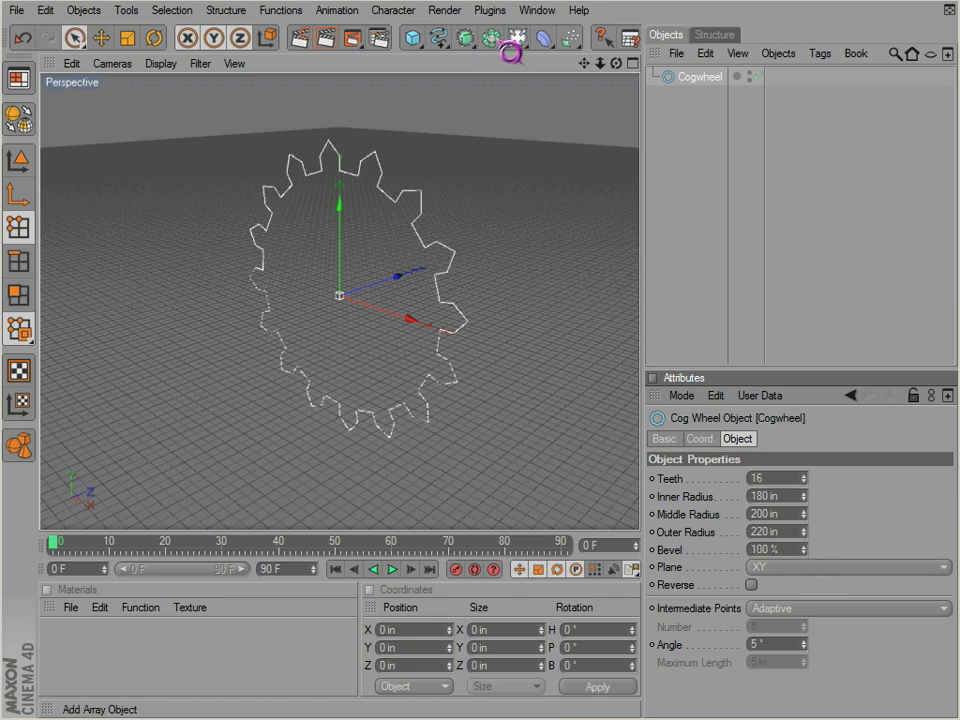
Add a Flower spline primitive and delete the Cogwheel.
drag(440, 40, 576, 214)
click(690, 100)
key(Delete)
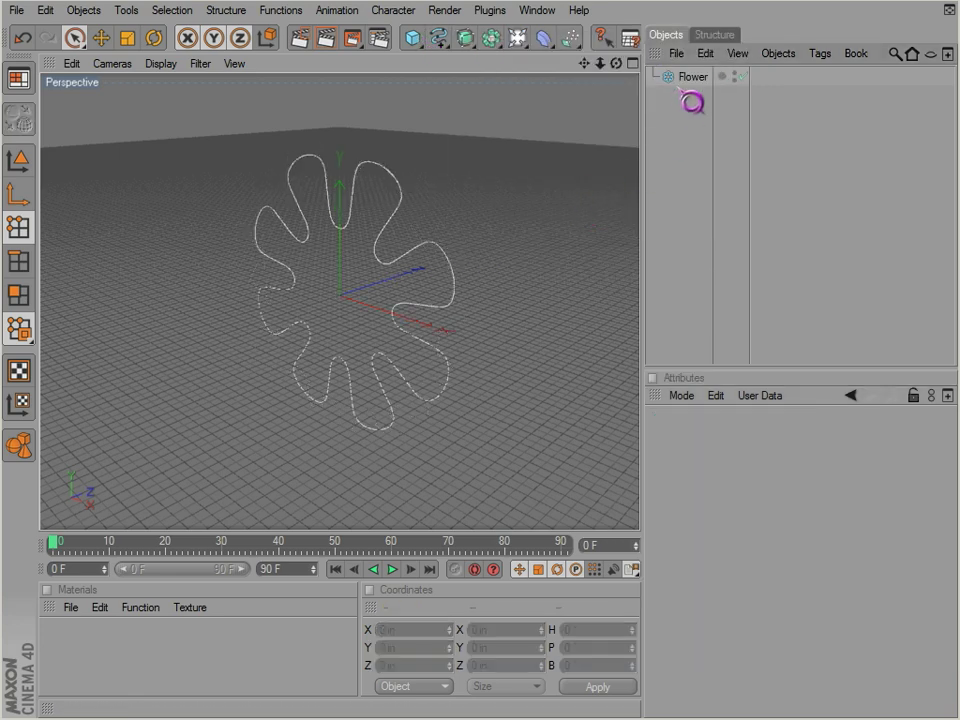
Set the Flower's intermediate-point Angle to 90° and its Outer Radius to 182 in.
click(690, 77)
drag(805, 612, 818, 626)
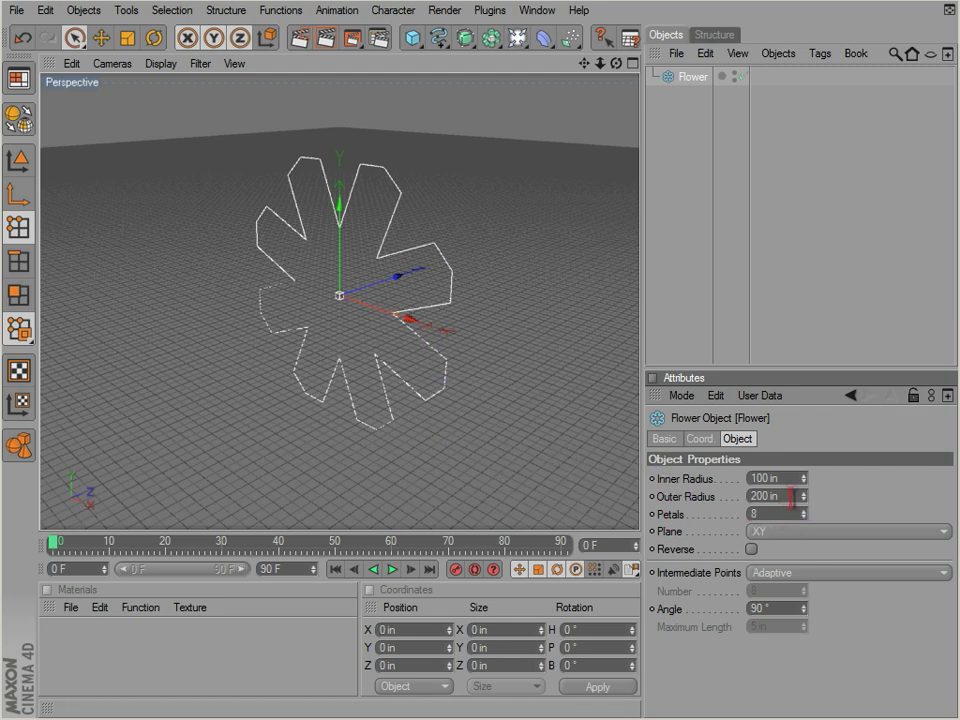
mouse_move(805, 514)
mouse_down()
mouse_move(803, 496)
mouse_move(810, 504)
mouse_up()
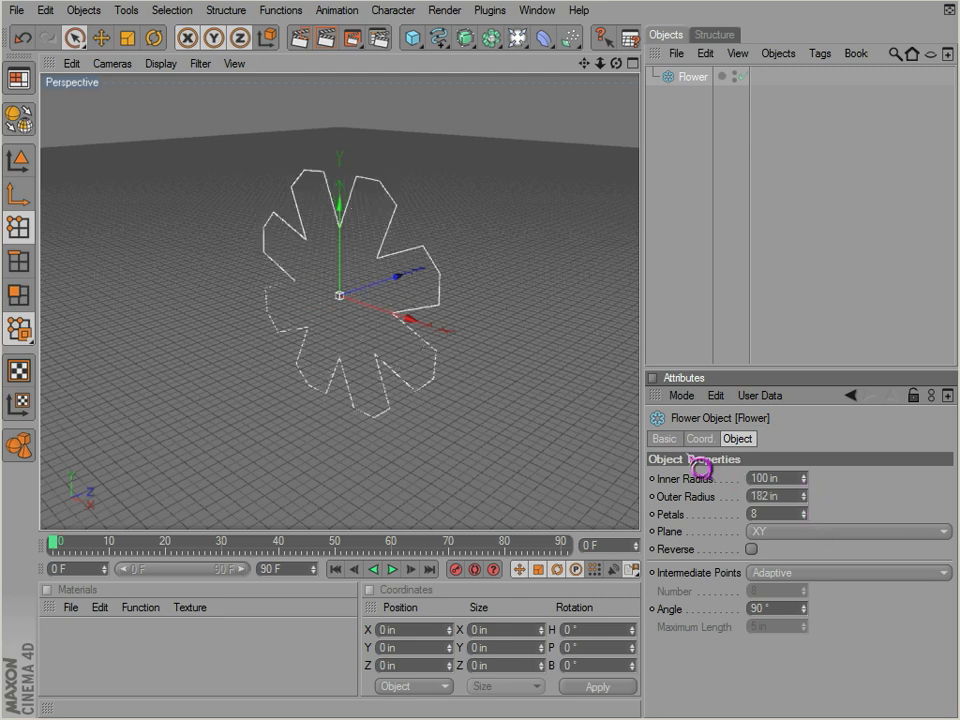
Make the Flower editable and live-select a single point on the petal nearest the X axis.
click(20, 121)
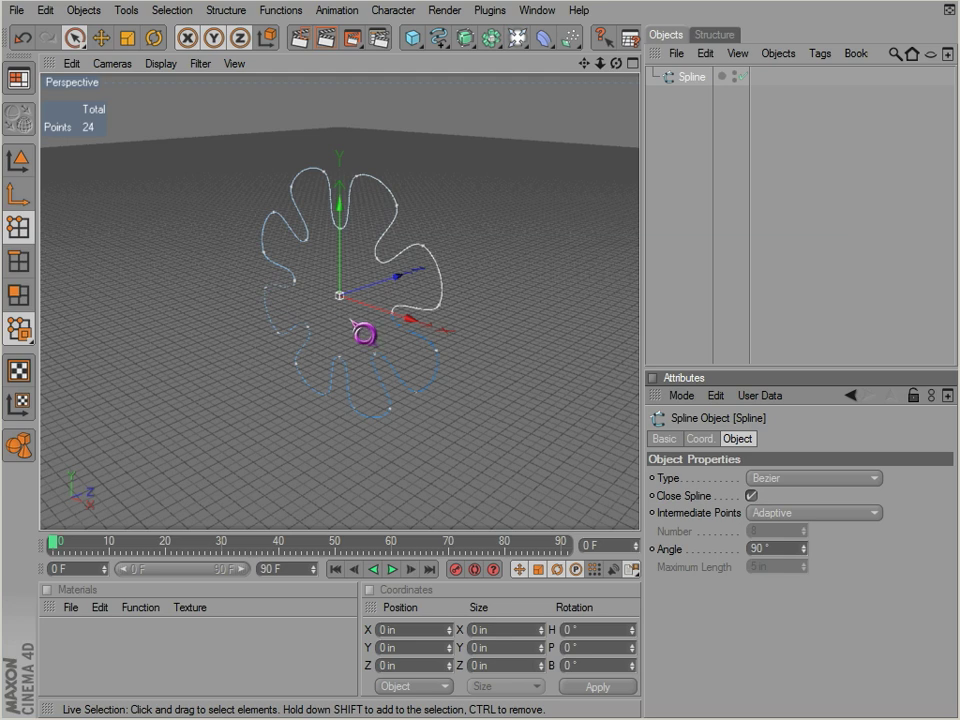
click(74, 37)
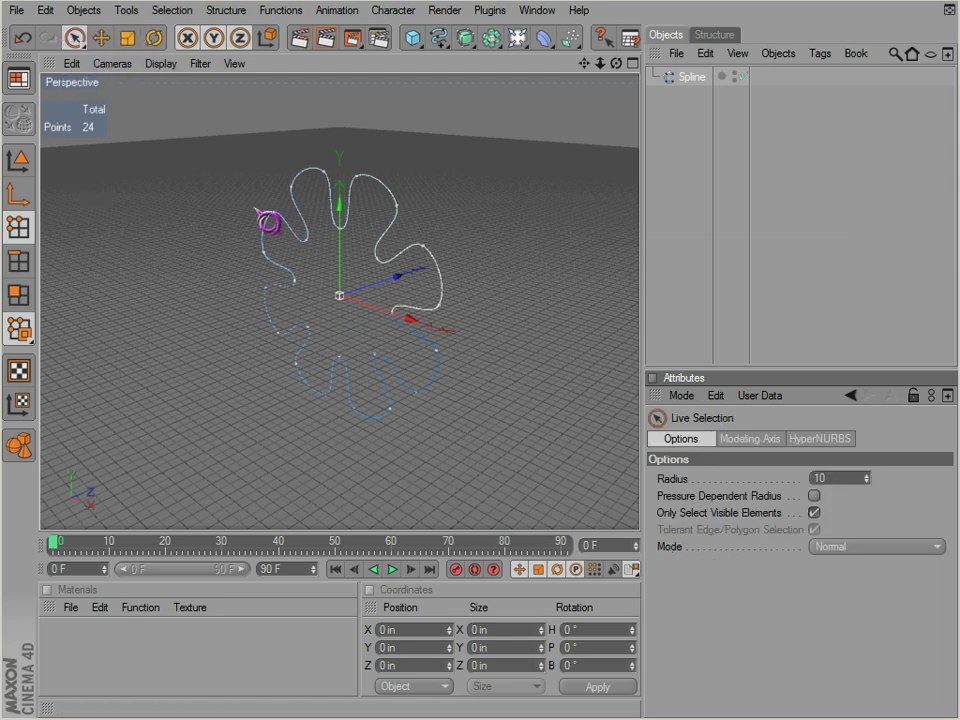
mouse_move(310, 294)
mouse_down()
mouse_move(294, 265)
mouse_move(325, 231)
mouse_move(380, 270)
mouse_move(428, 250)
mouse_up()
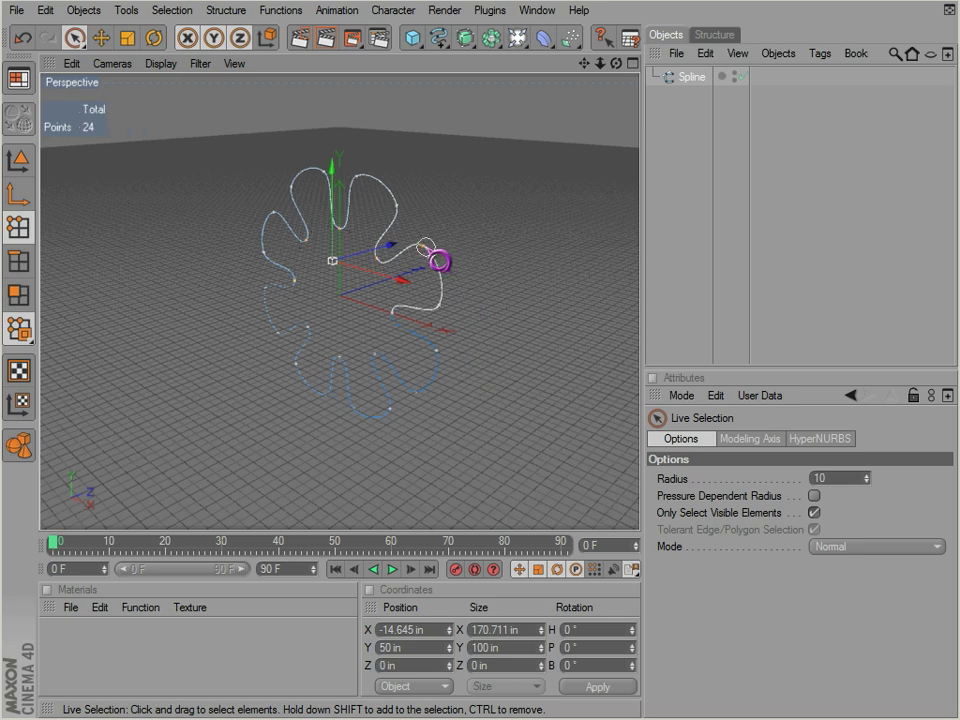
click(424, 245)
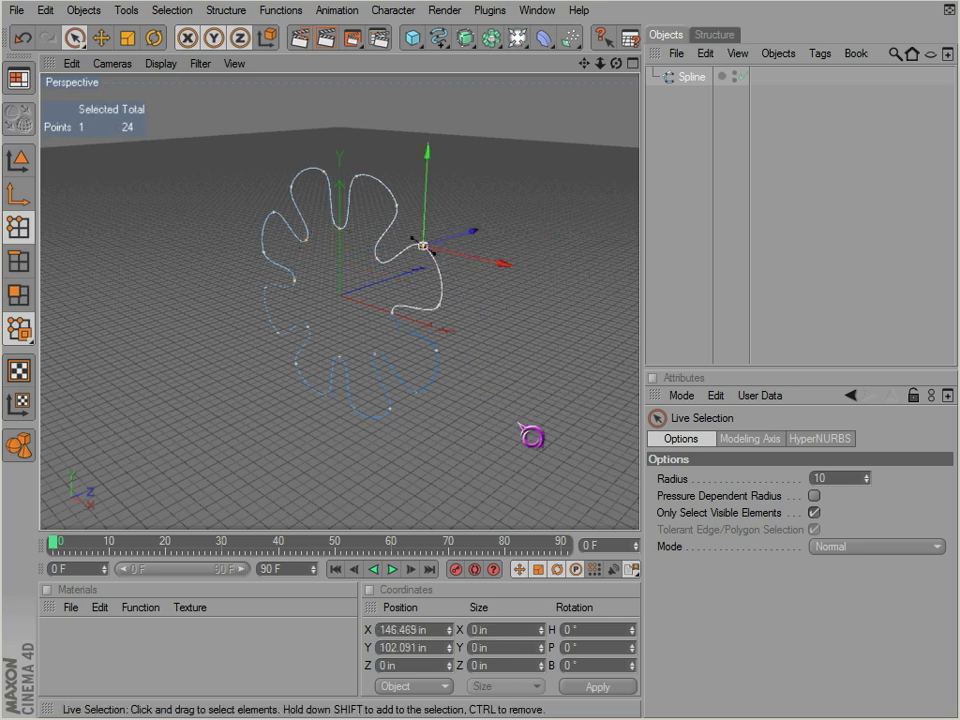
Undo the point selections and the Flower's conversion to an editable spline.
key(ctrl+z)
key(ctrl+z)
key(ctrl+z)
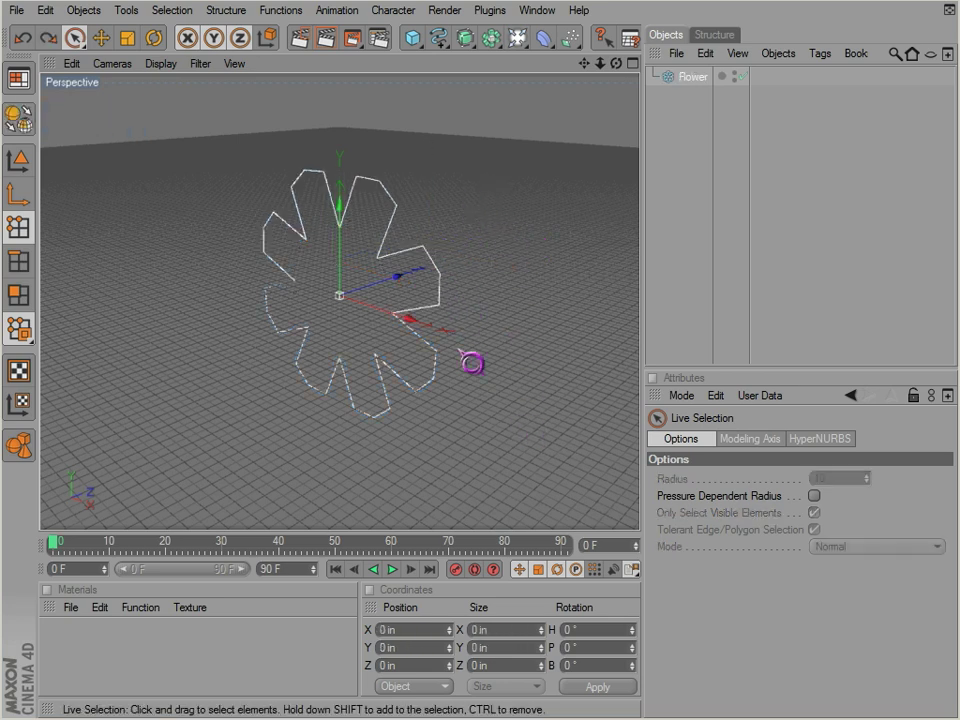
Set the Flower's Intermediate Points to None, keep 8 petals, and make it an editable spline.
click(688, 79)
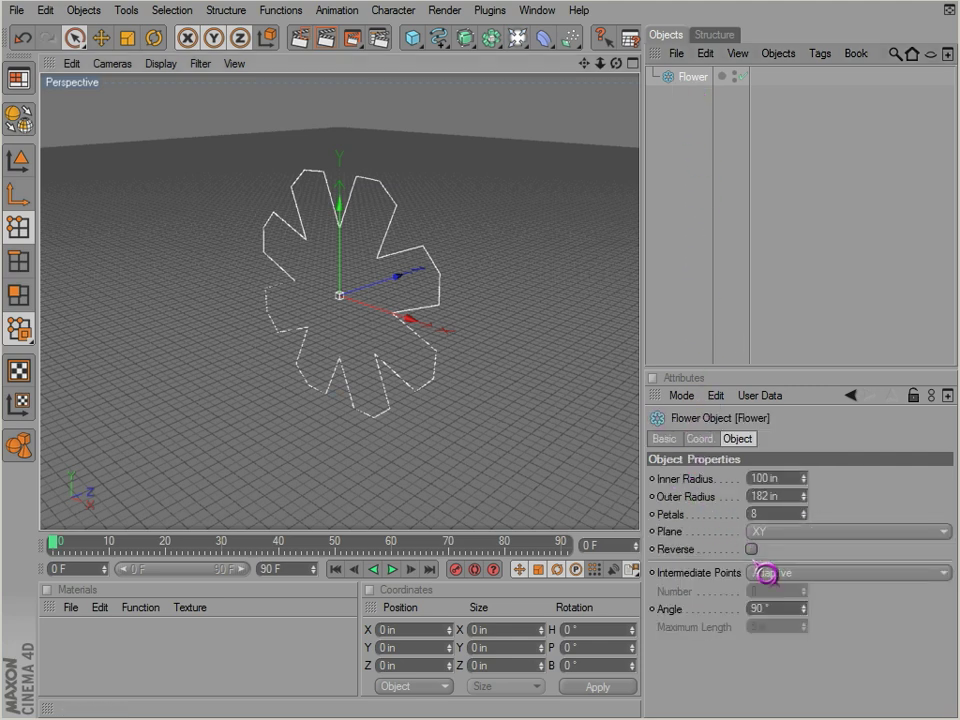
click(766, 573)
click(777, 595)
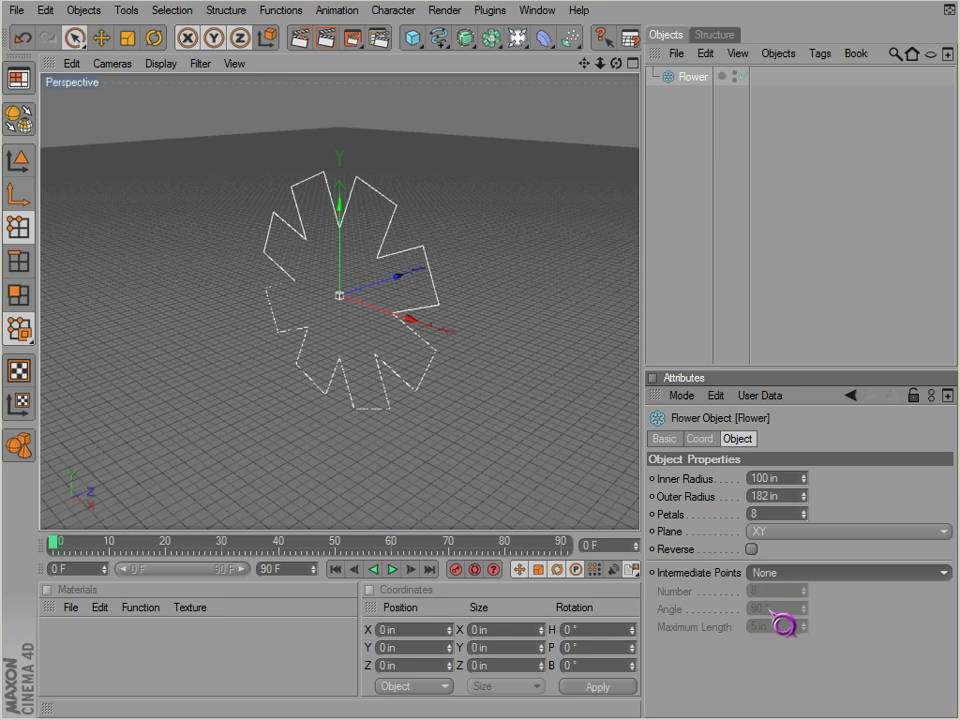
drag(804, 514, 804, 514)
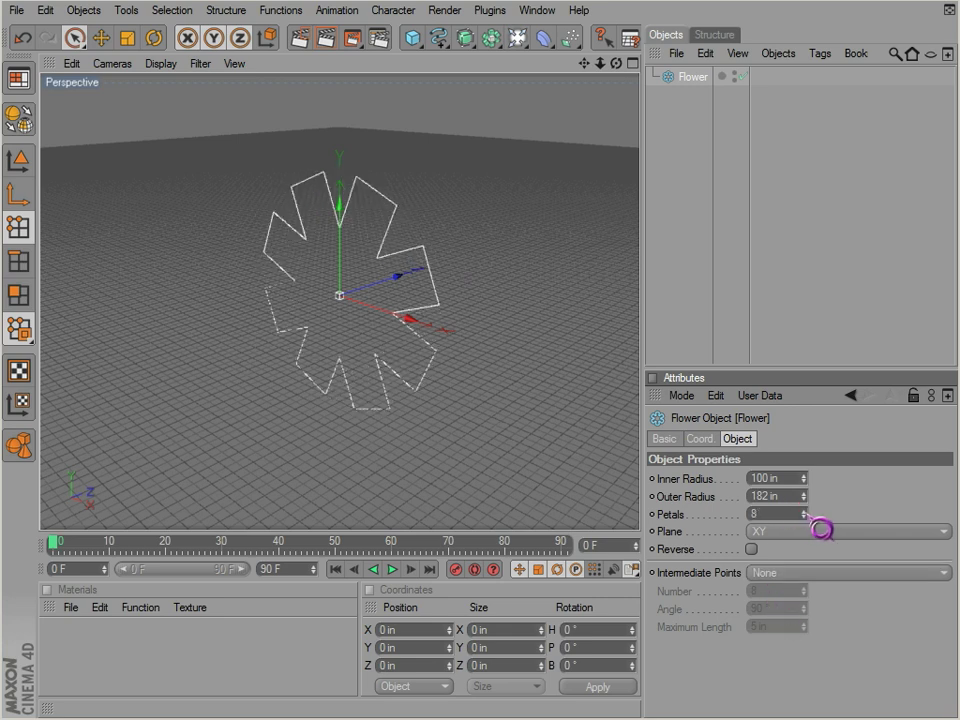
click(18, 119)
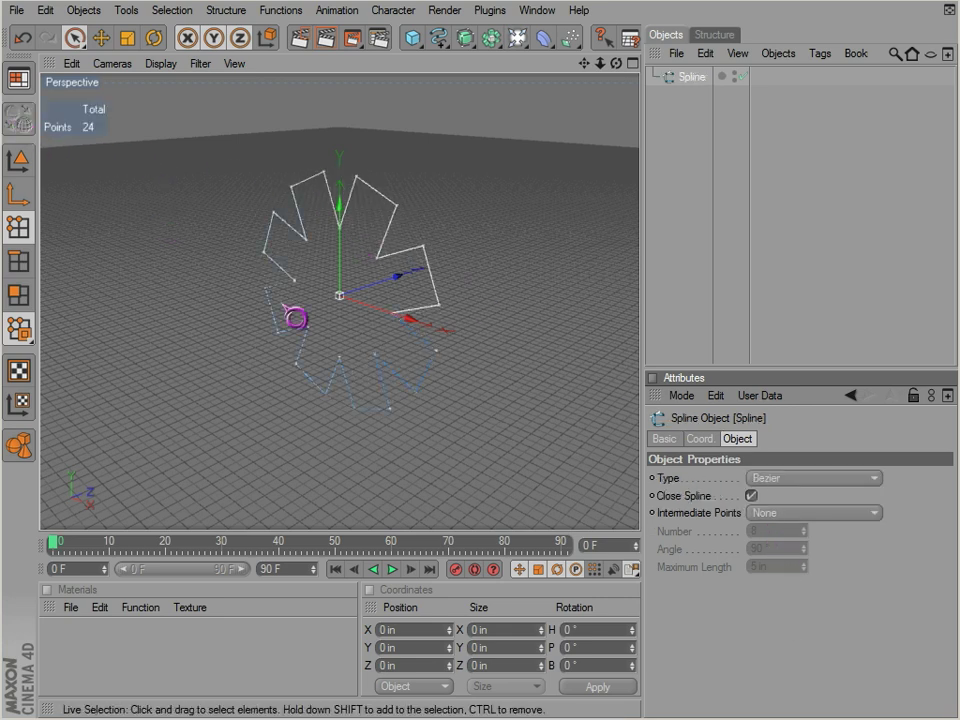
Set the converted flower spline's Type to Linear and get a closer view of its points.
click(690, 79)
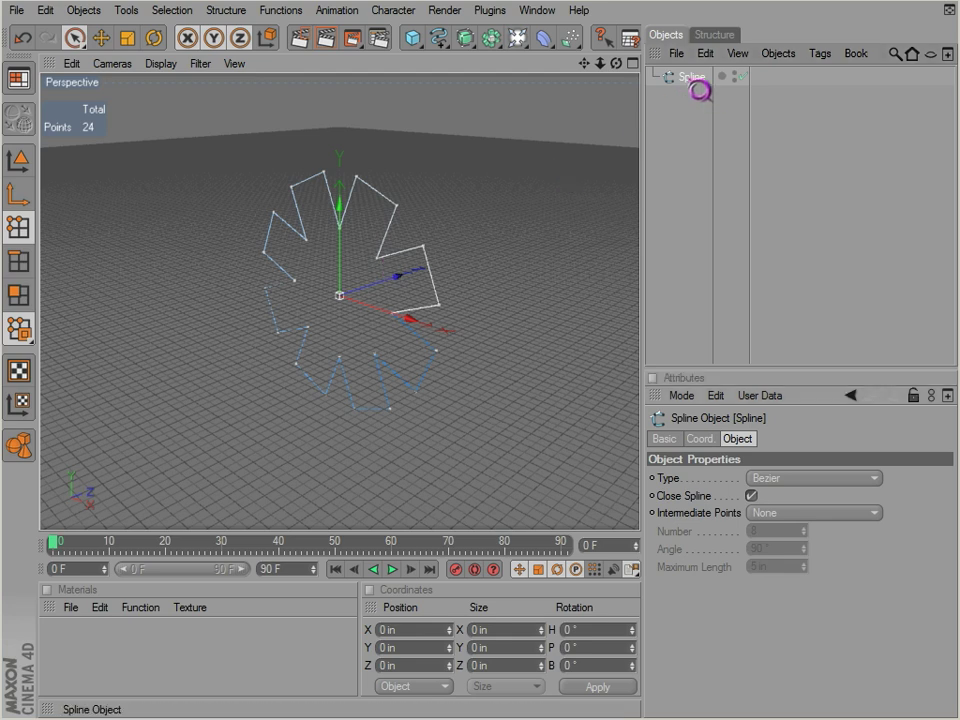
click(788, 482)
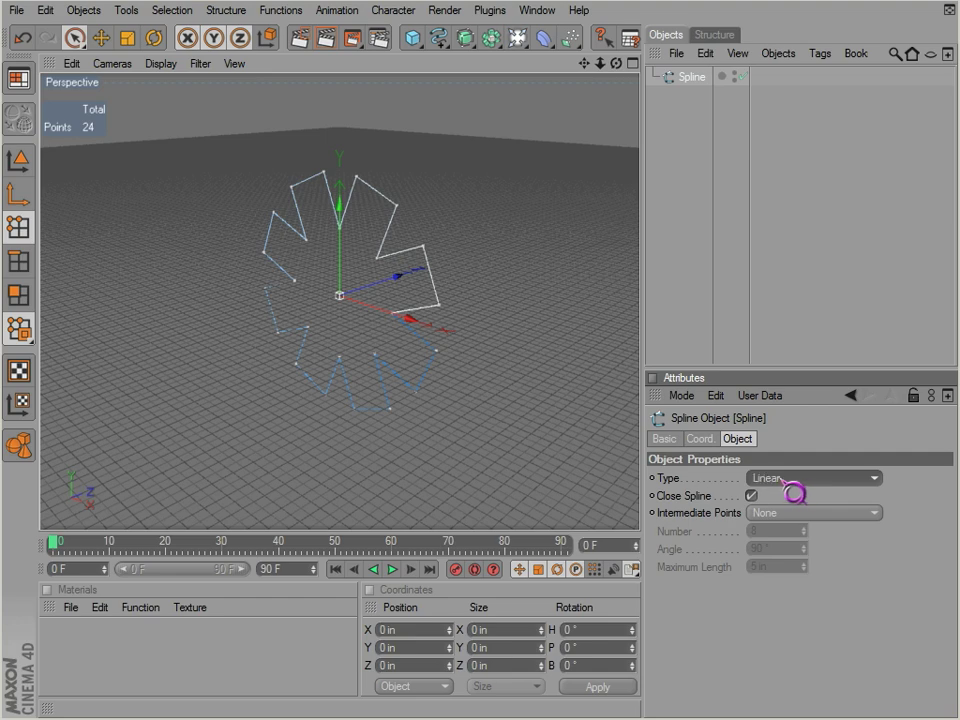
scroll(386, 236, up, 4)
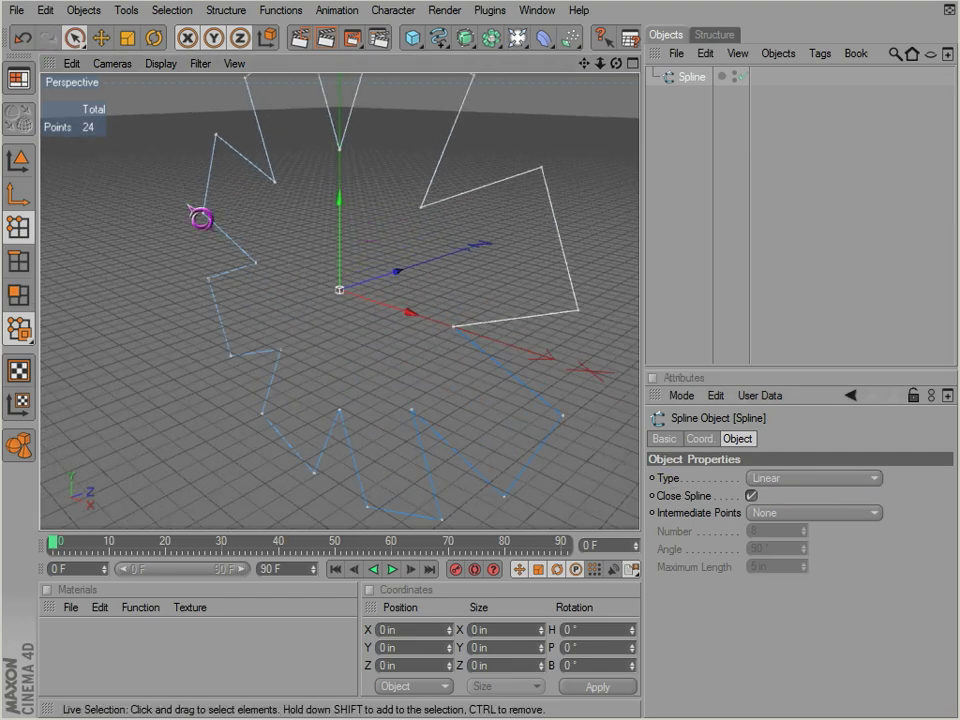
Move the flower spline's inner point between the two petals at positive X and Y to X 82.851 in, and switch to edge mode.
click(422, 205)
drag(501, 221, 518, 224)
click(19, 263)
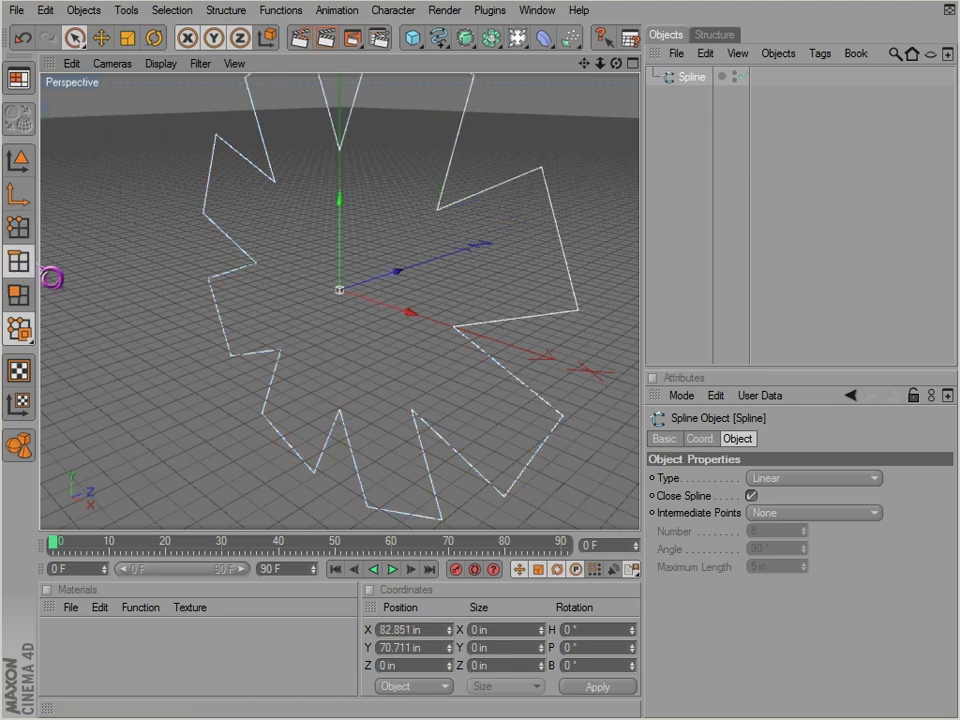
Delete the converted flower spline from the scene.
scroll(296, 251, down, 4)
scroll(328, 266, up, 3)
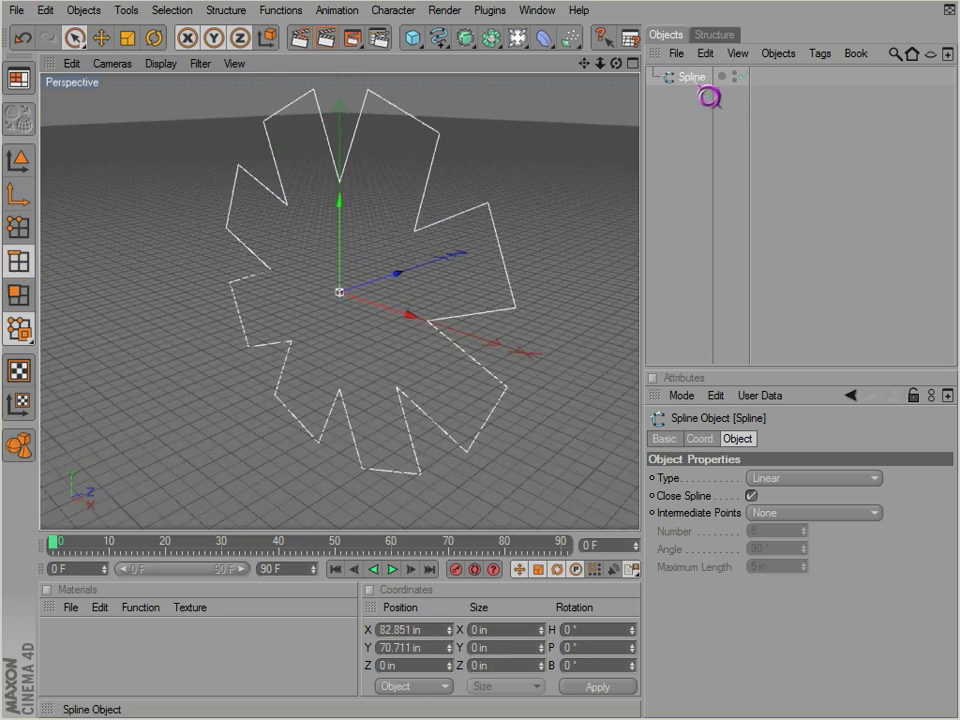
key(Delete)
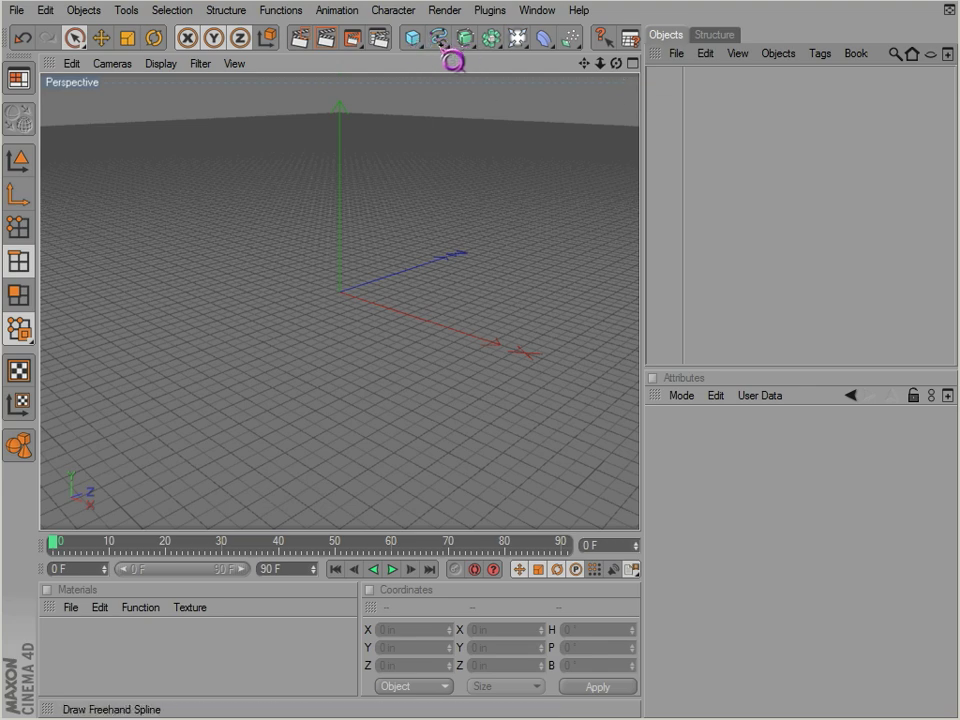
Add a Helix spline with Start Radius 68 in, Start Angle -1034°, End Radius 199 in and End Angle 1524°.
drag(447, 47, 518, 241)
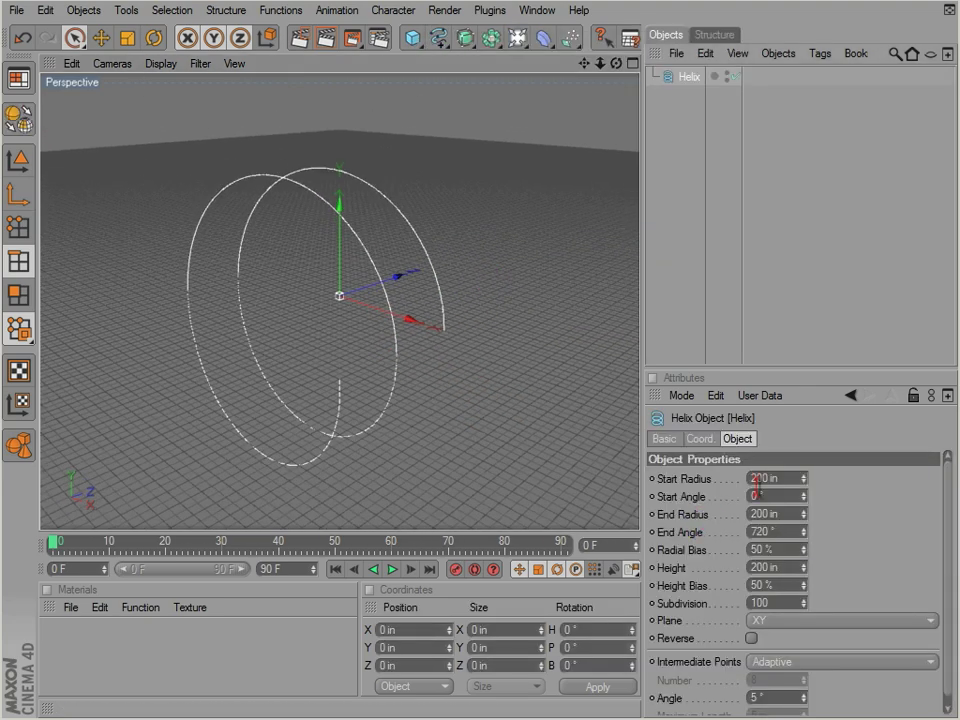
drag(816, 493, 701, 512)
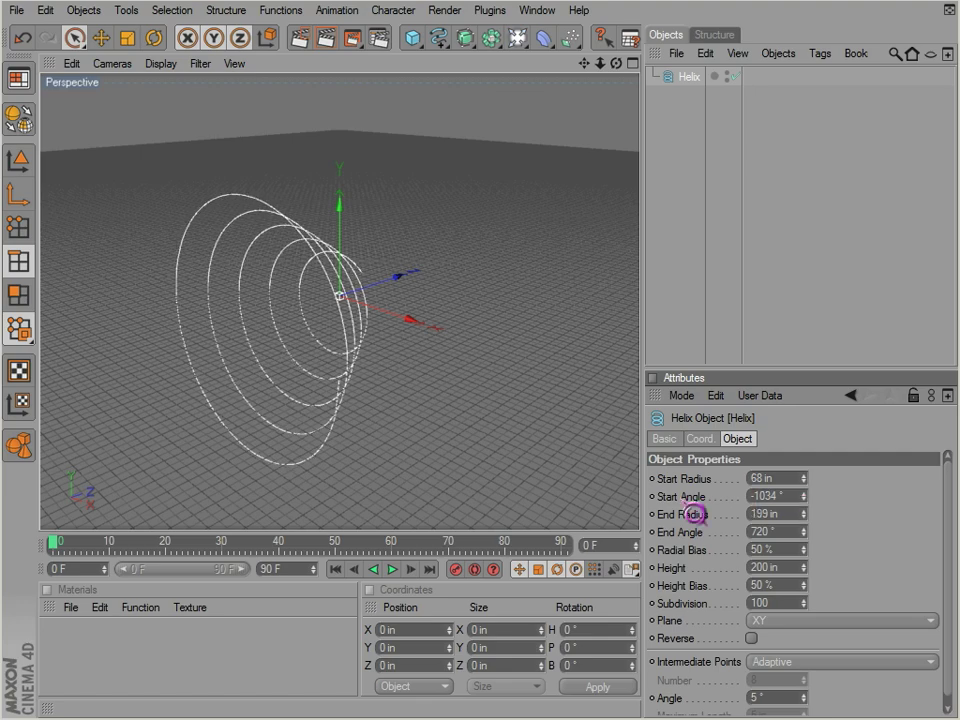
alt+drag(236, 364, 540, 444)
mouse_move(818, 546)
mouse_down()
mouse_move(808, 497)
mouse_move(814, 544)
mouse_up()
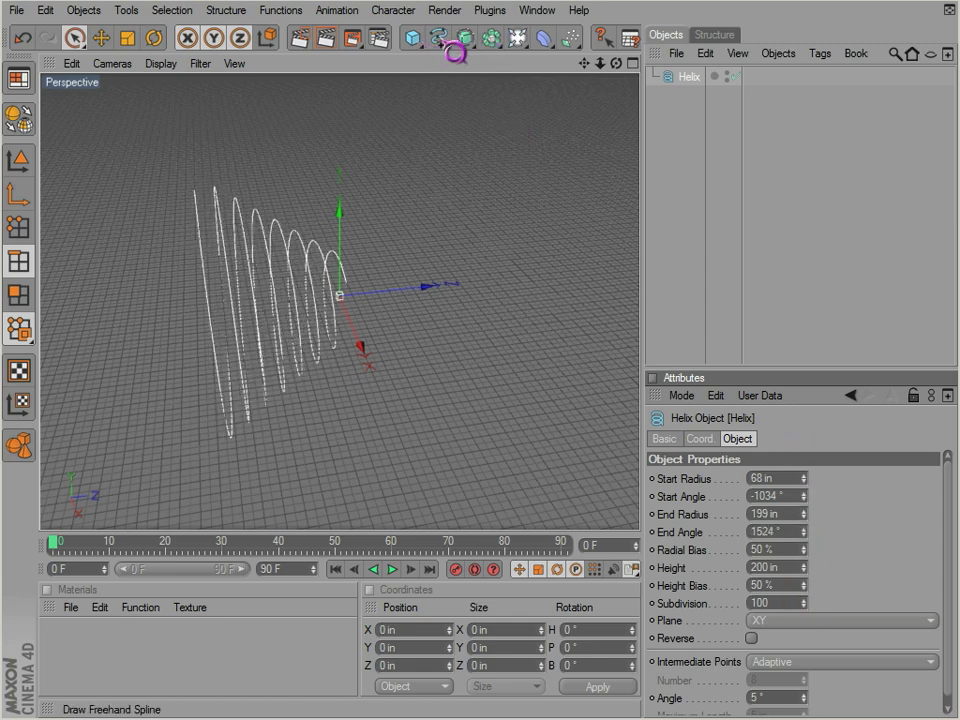
Add a Profile spline, try its other shape types, and return its Type to H Shape.
drag(440, 42, 583, 238)
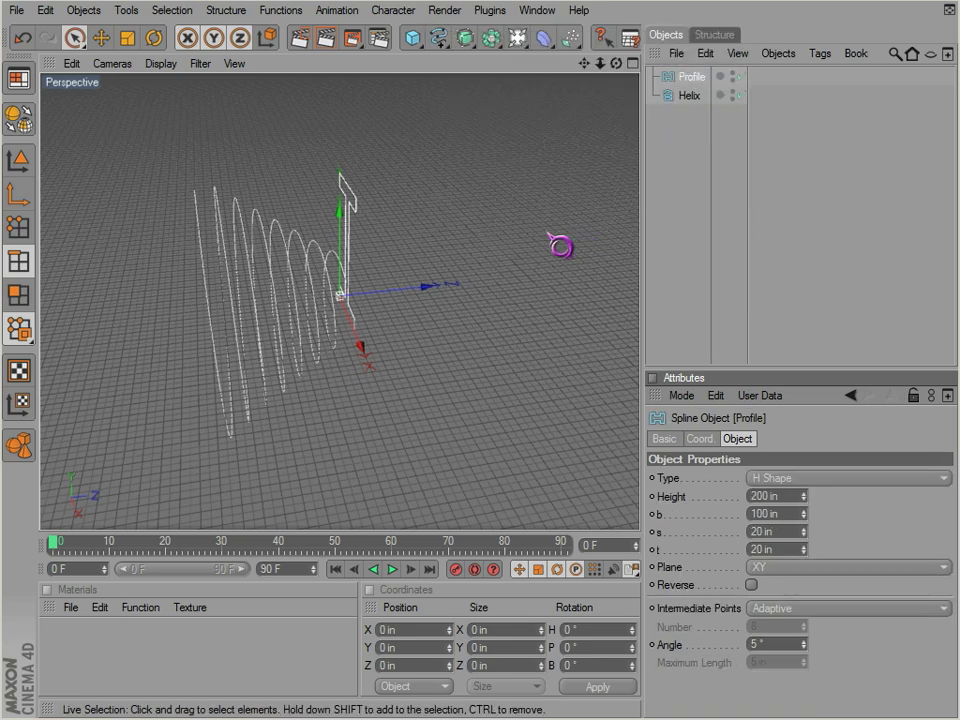
click(800, 478)
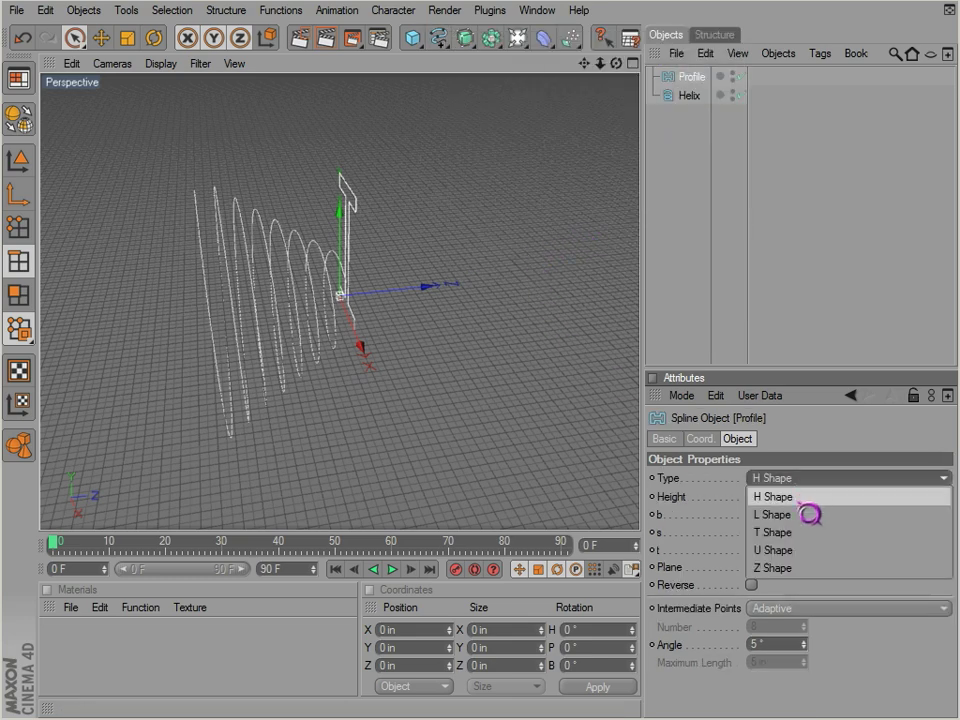
click(786, 530)
scroll(802, 487, down, 2)
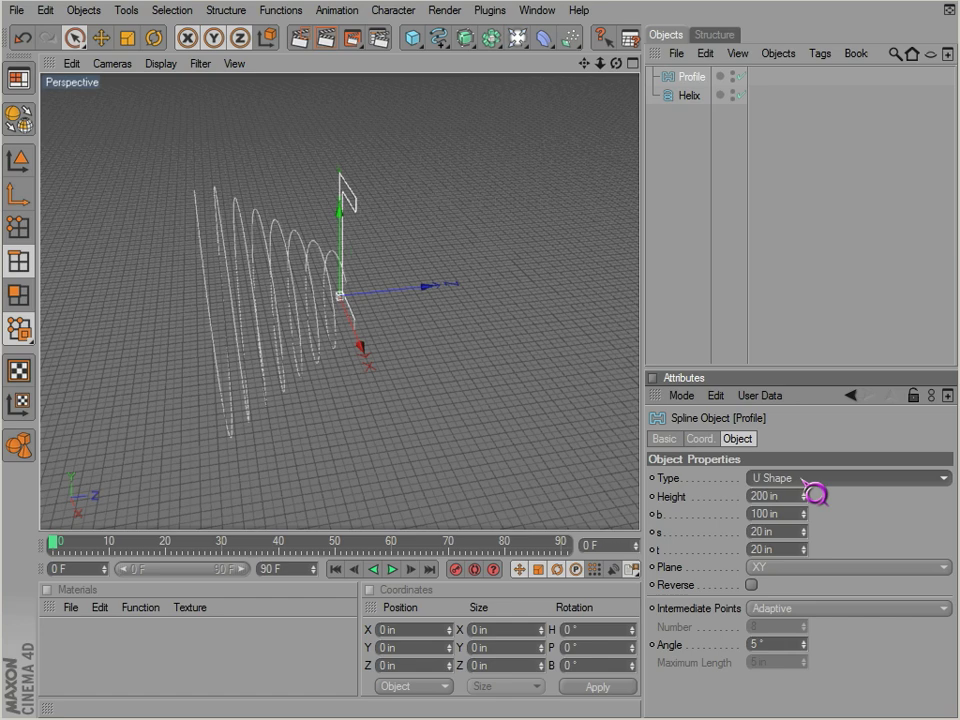
scroll(802, 479, up, 4)
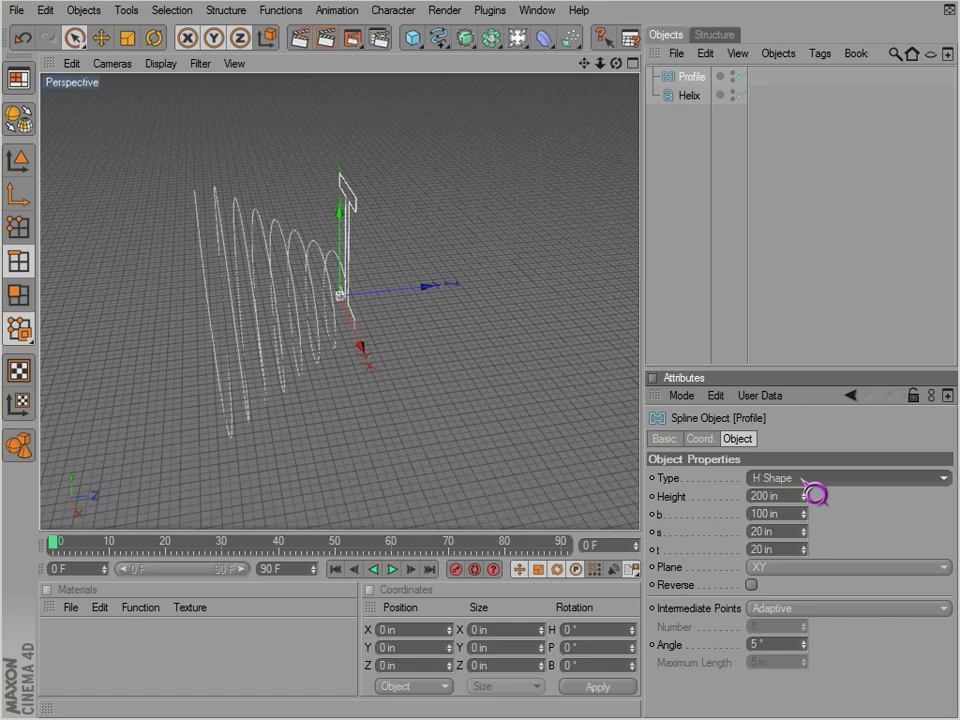
alt+drag(541, 322, 454, 150)
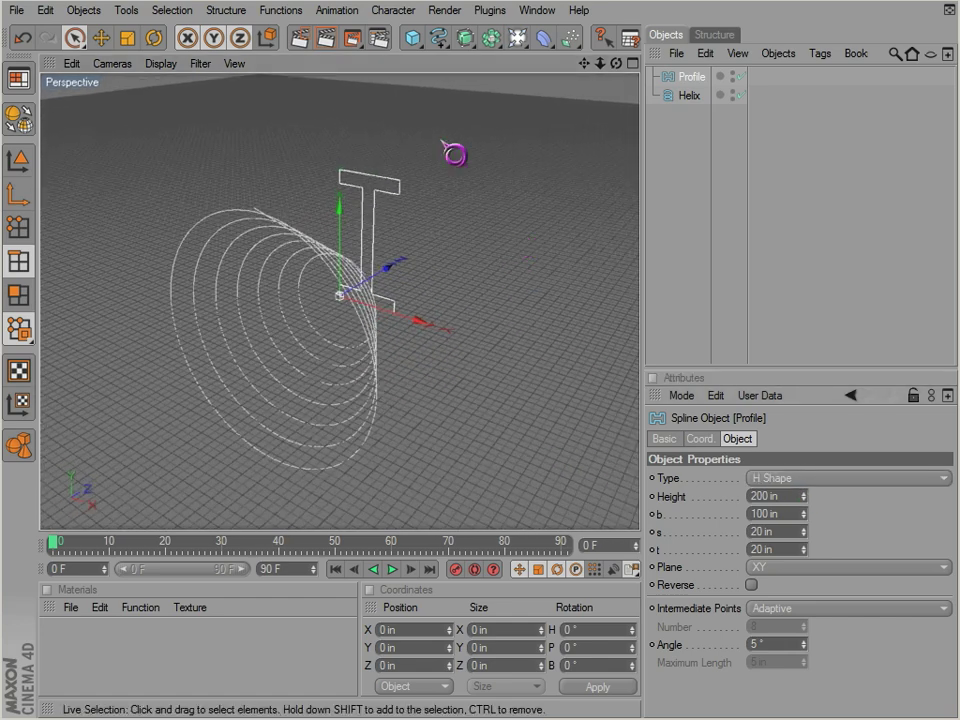
Add a Cycloid spline and set its a value to 397 in.
drag(438, 38, 676, 238)
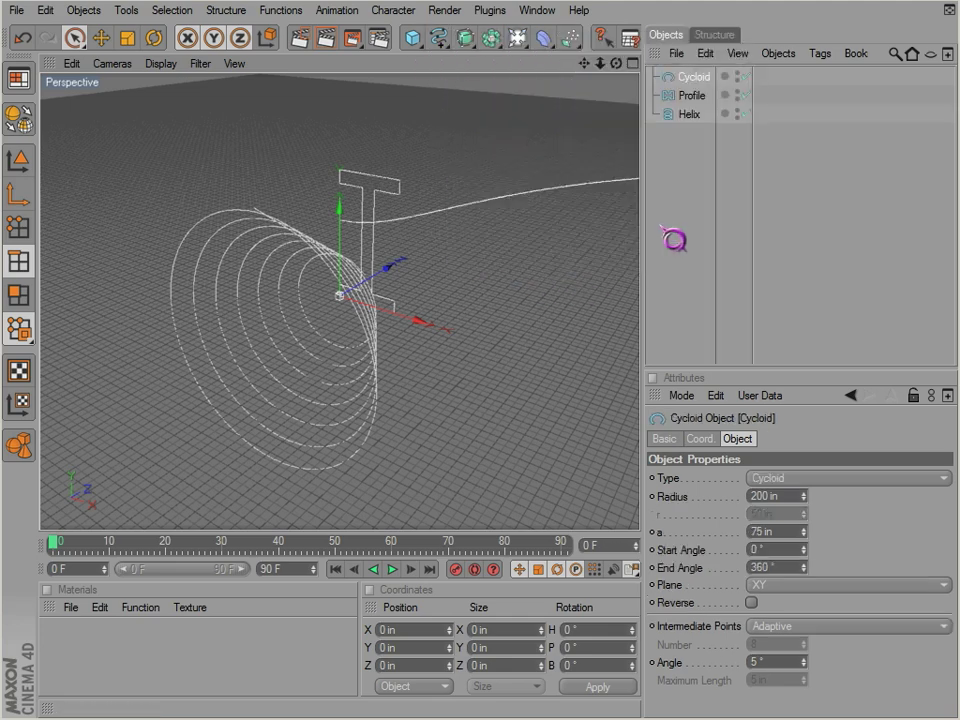
alt+drag(476, 283, 452, 338)
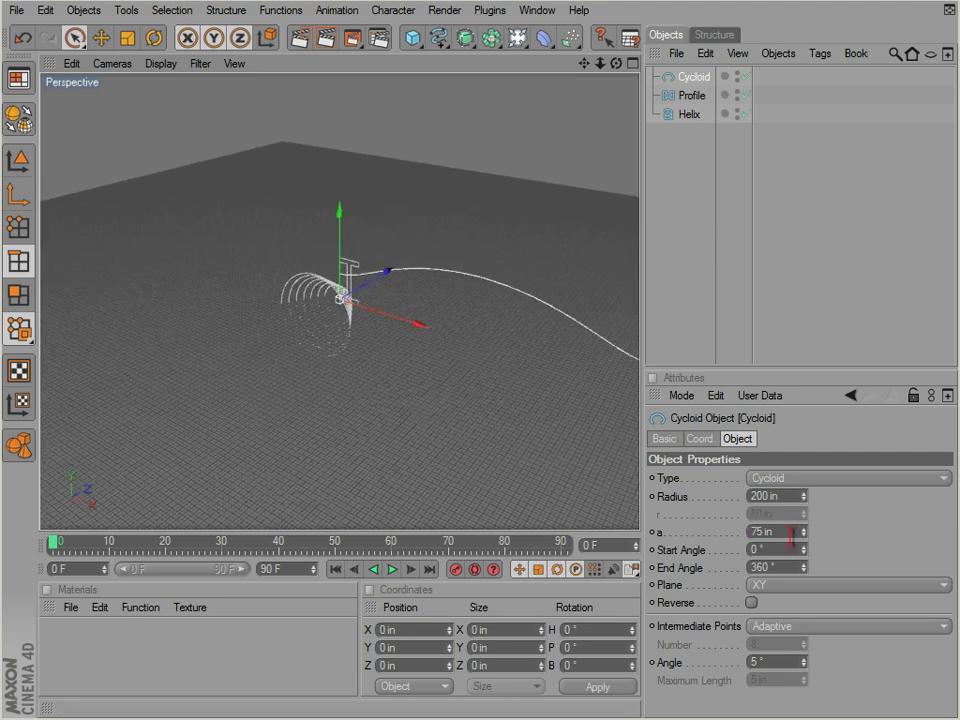
drag(818, 546, 806, 588)
alt+drag(519, 402, 471, 315)
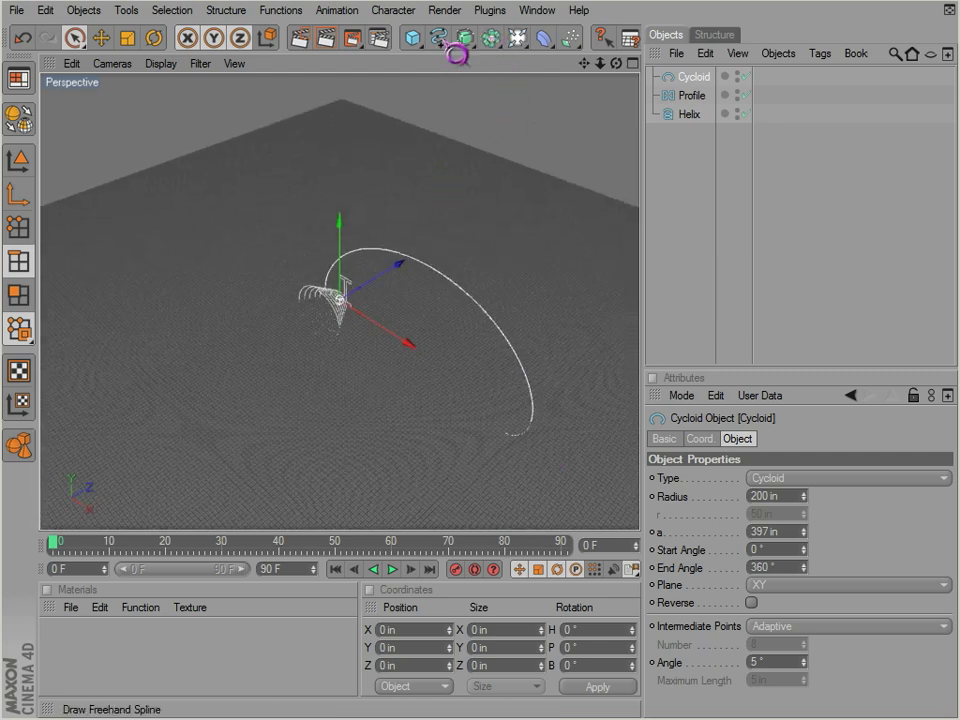
Add a Formula spline with its default sine equations.
drag(440, 40, 460, 165)
click(505, 266)
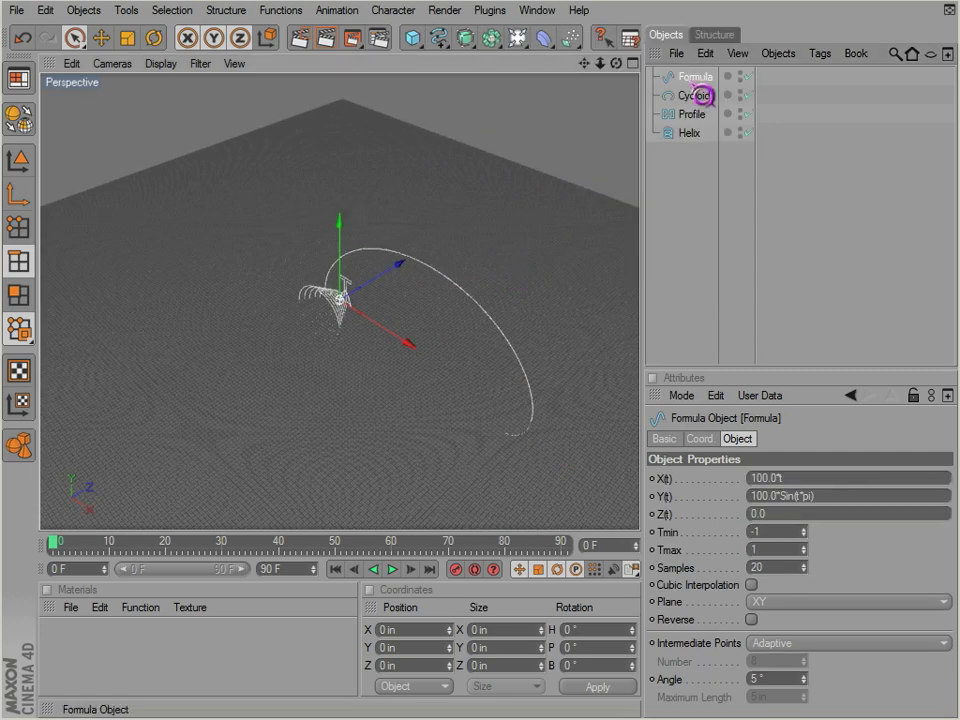
alt+drag(536, 386, 553, 454)
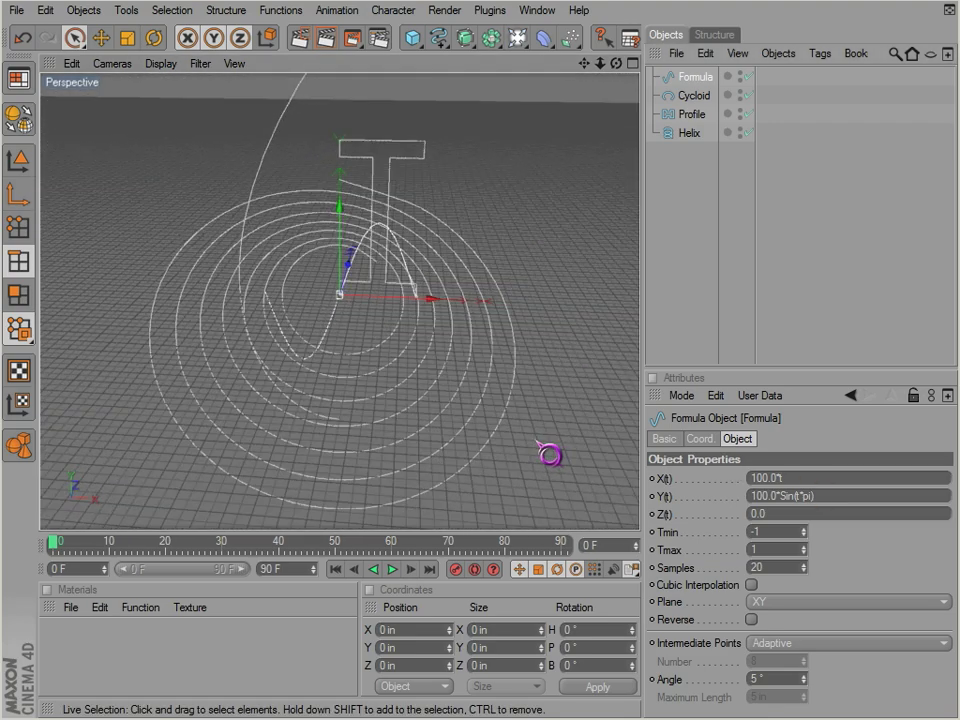
Select the Formula, Cycloid, Profile and Helix splines together and delete them.
click(799, 484)
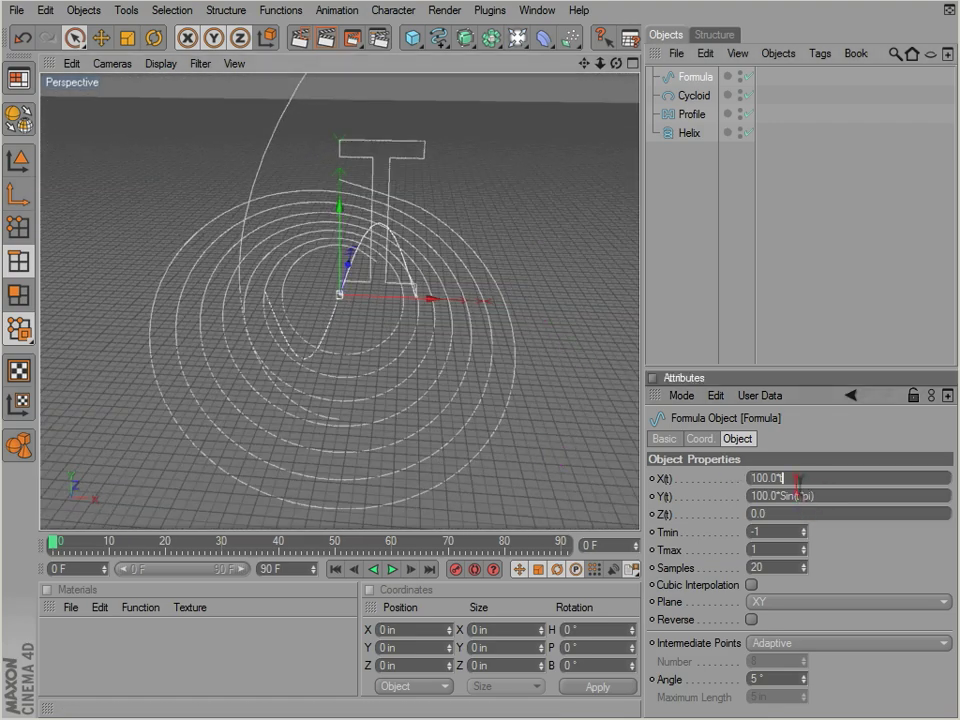
key(ctrl+a)
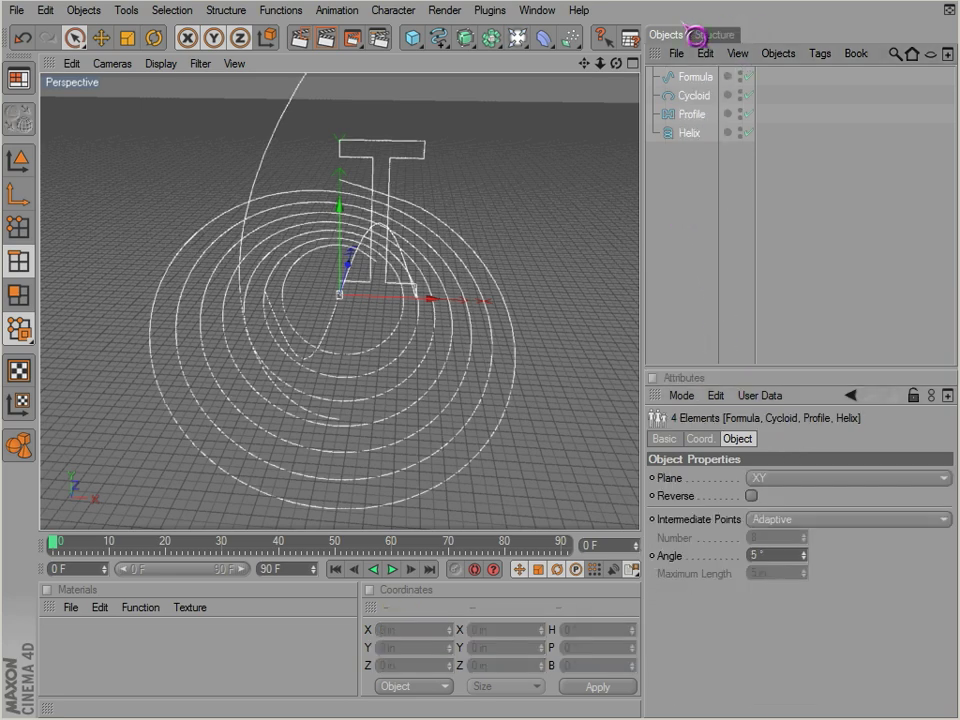
key(Delete)
Add a Text spline and set its font to Ovejiah in the Regular style.
click(438, 37)
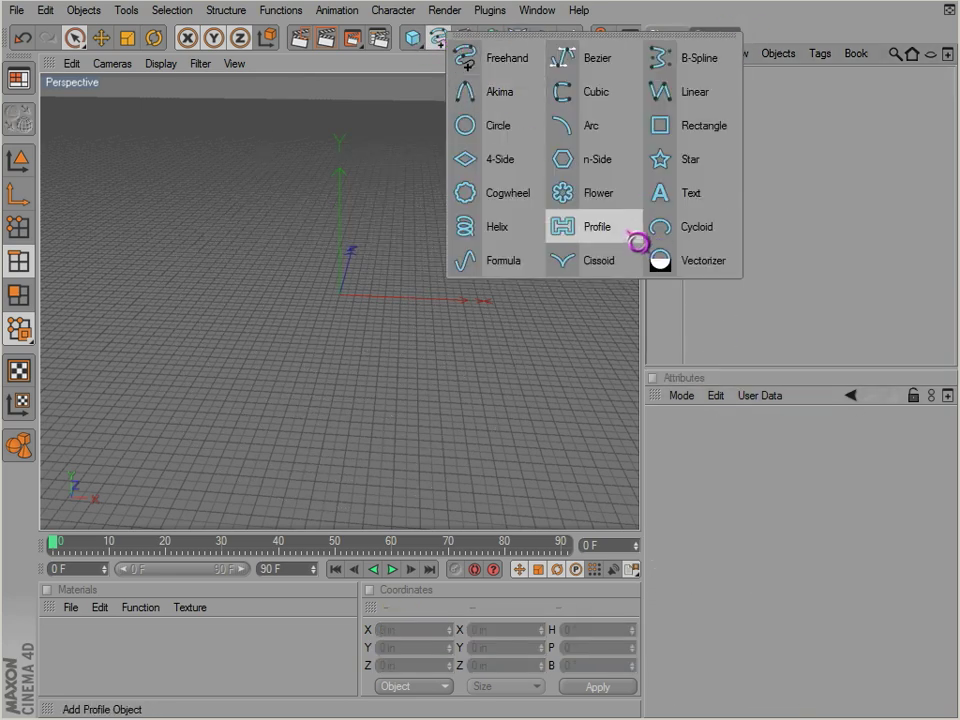
click(690, 195)
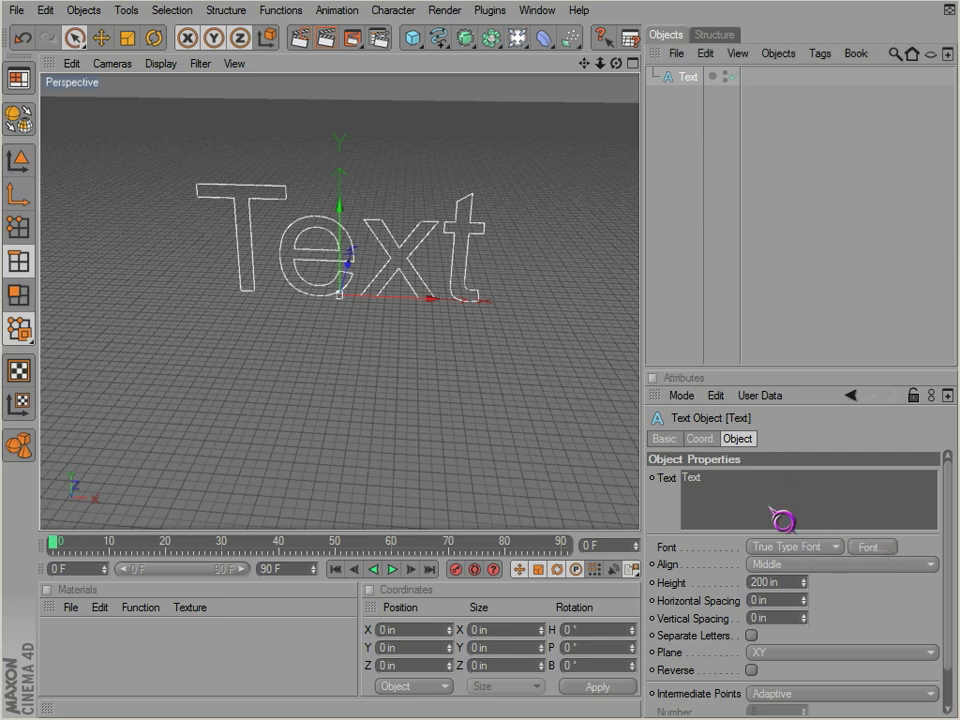
click(870, 547)
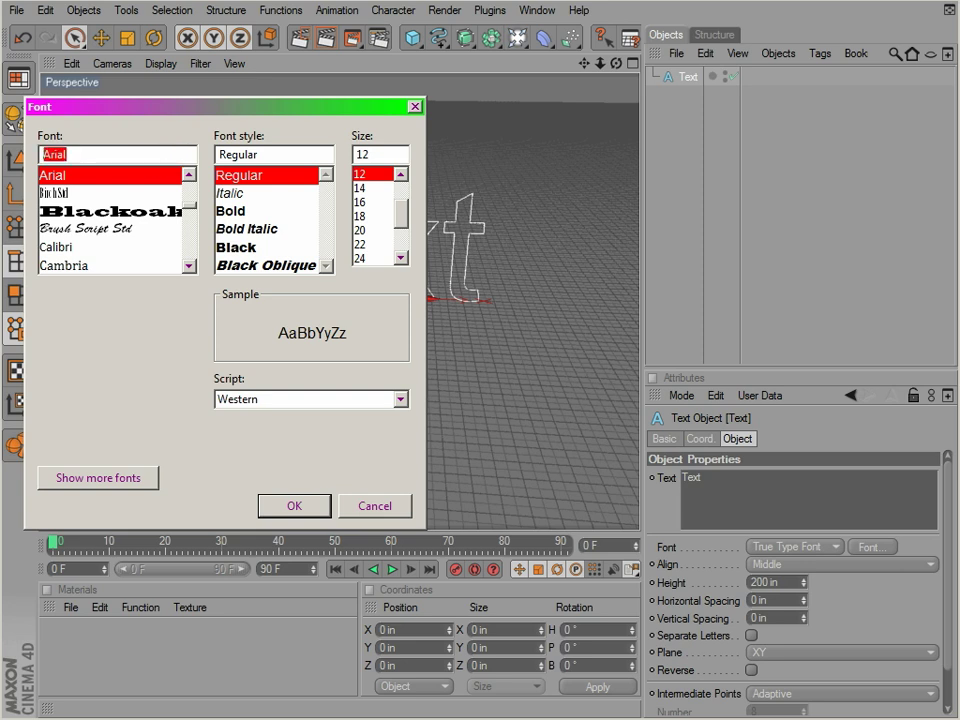
text(ovej)
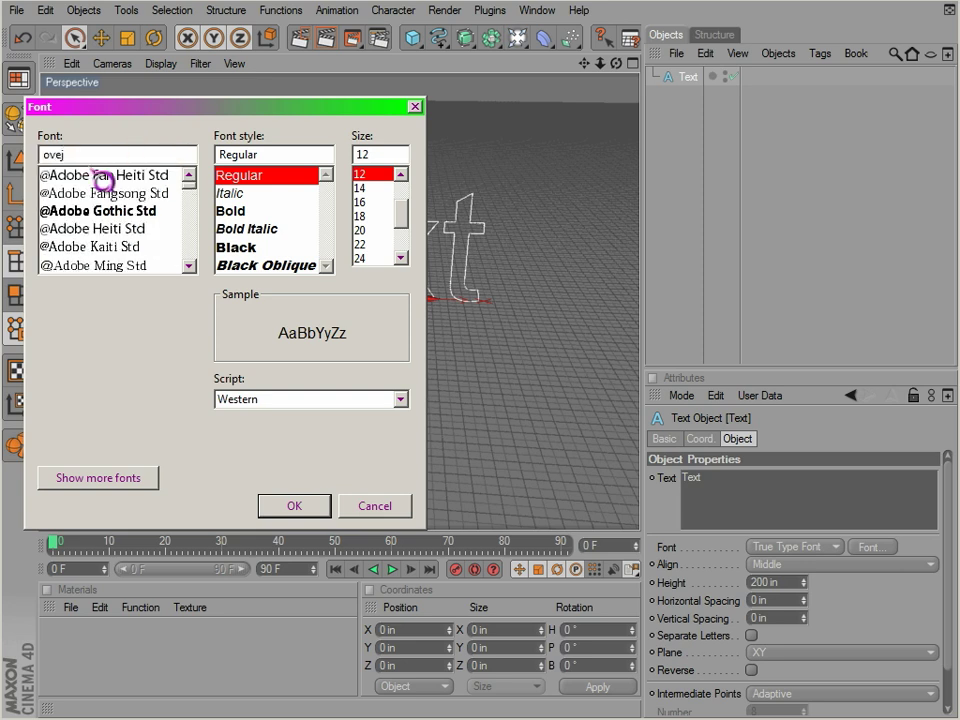
click(90, 176)
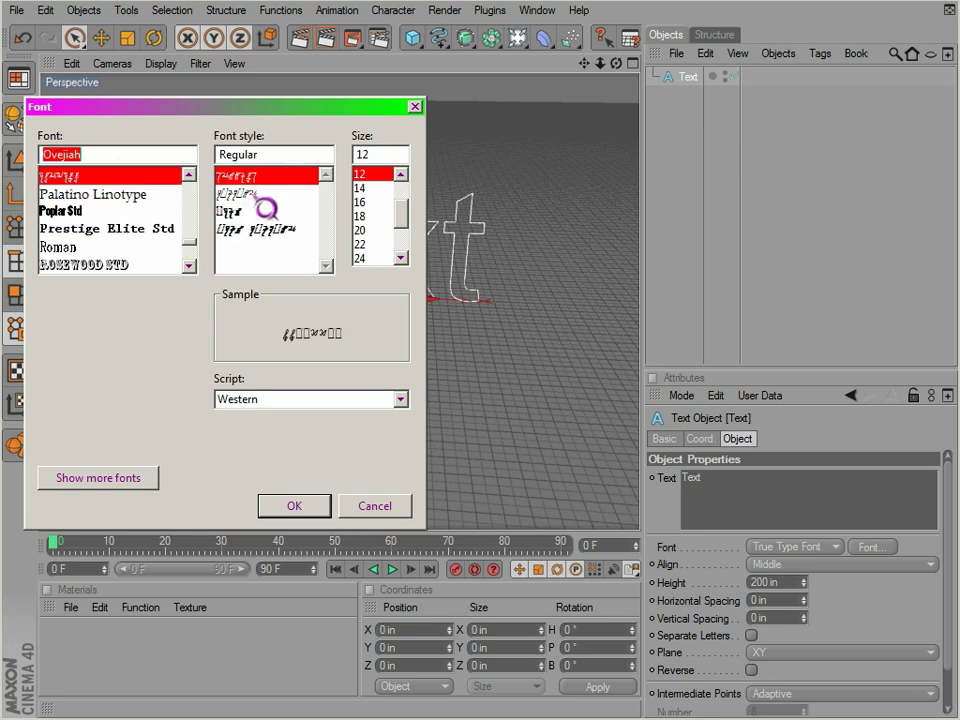
click(380, 216)
click(294, 505)
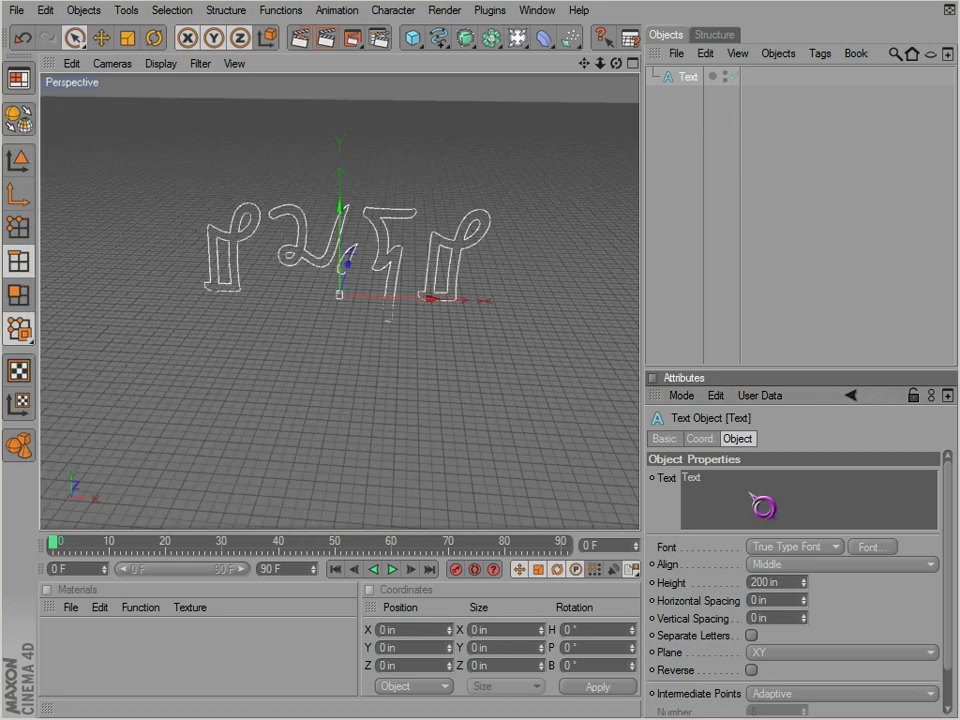
alt+drag(210, 302, 538, 442)
scroll(252, 300, up, 4)
scroll(258, 302, down, 2)
alt+drag(272, 268, 245, 290)
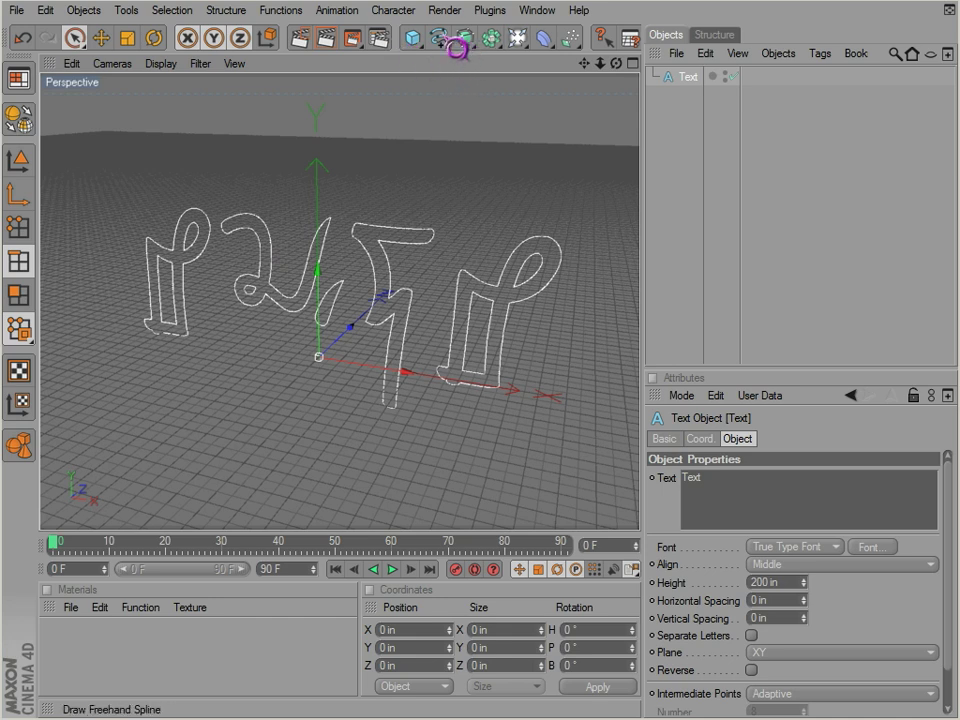
Add a Vectorizer spline and a Relief primitive, and inspect the Vectorizer's properties.
drag(440, 38, 690, 272)
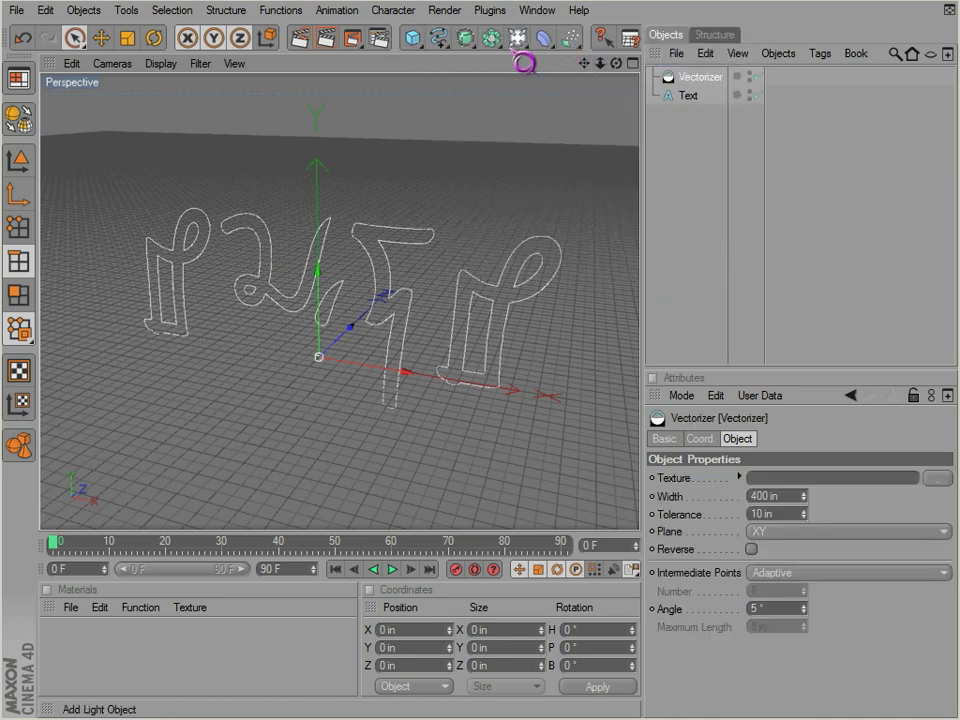
drag(412, 42, 757, 181)
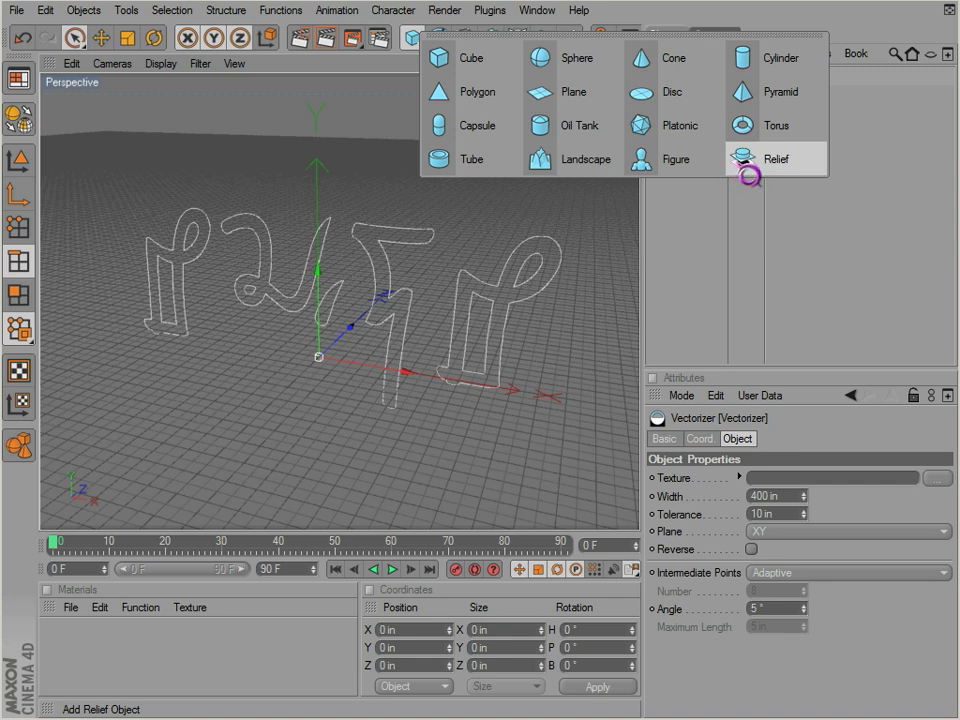
drag(748, 175, 750, 172)
click(681, 223)
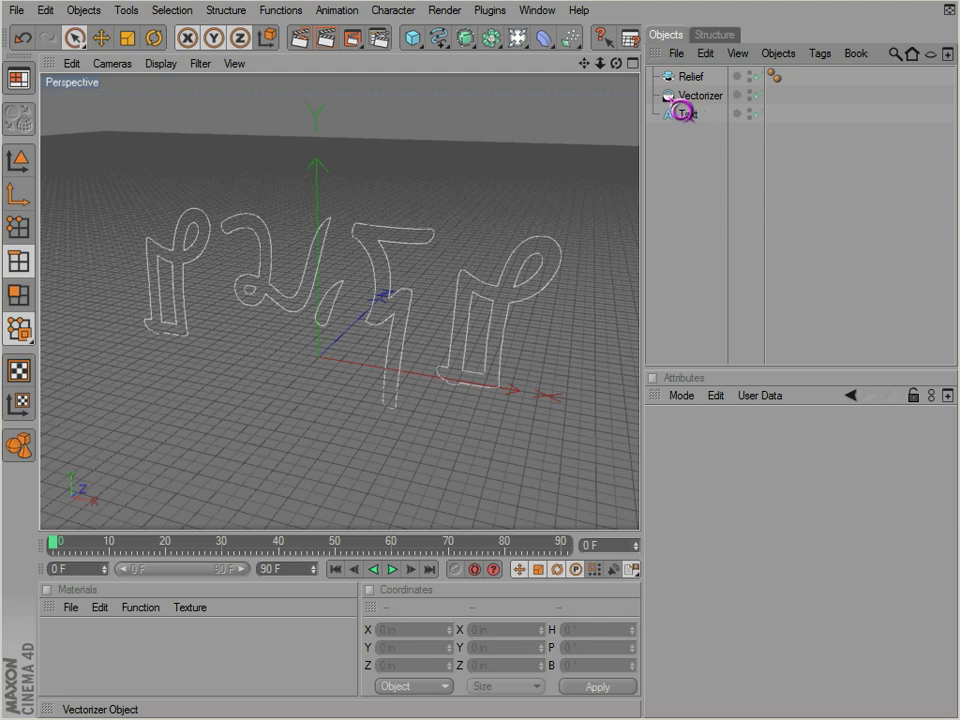
click(680, 104)
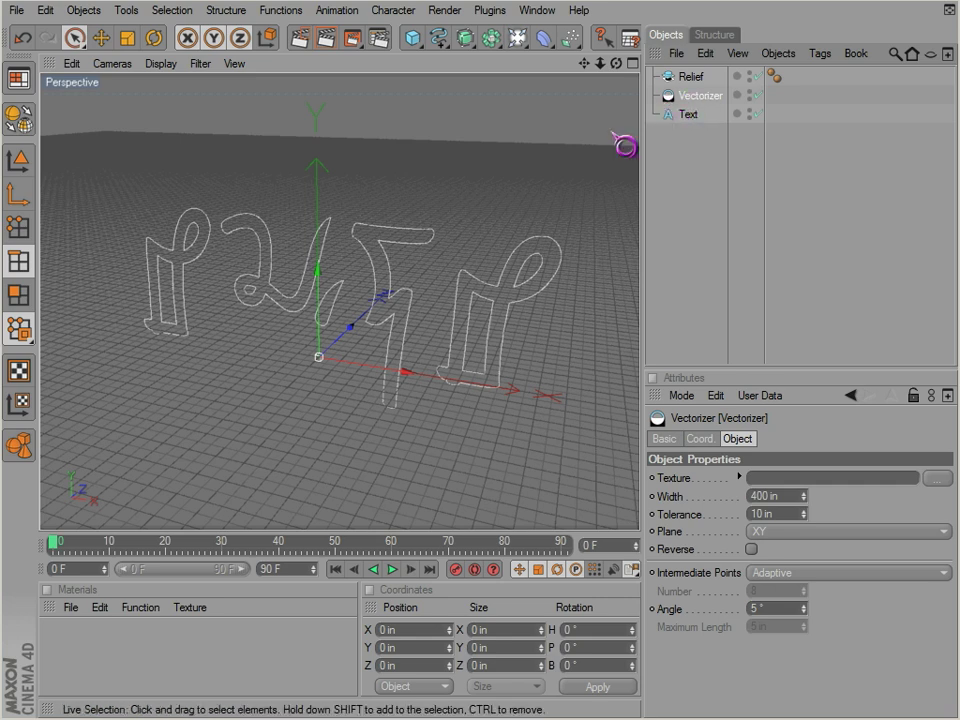
click(692, 176)
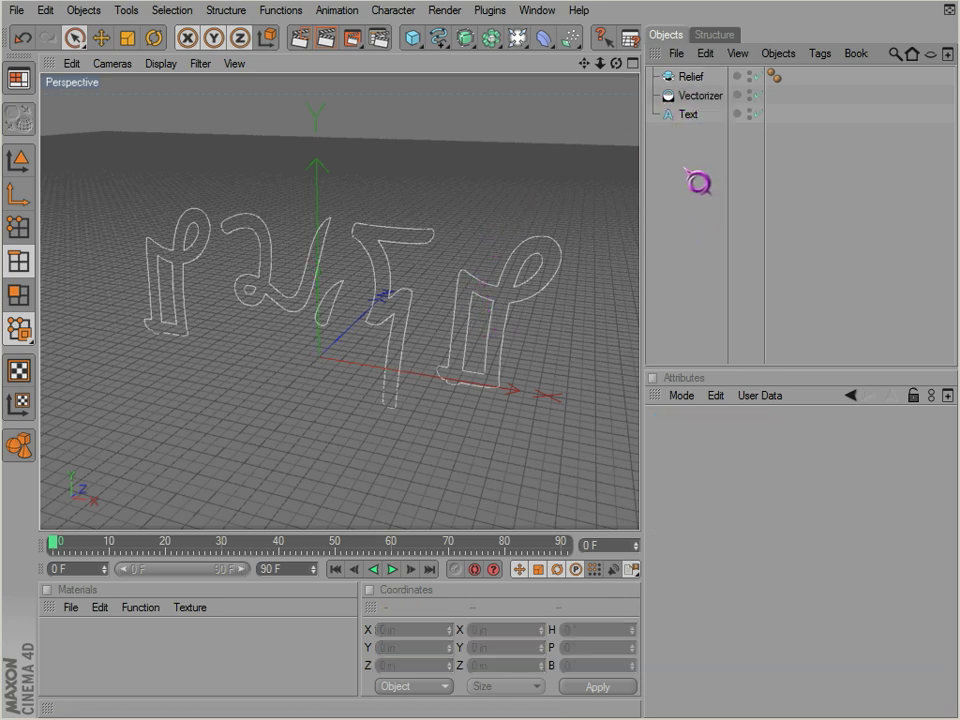
Draw a large open curve around the origin in the Top view with the Freehand spline tool at 10 in tolerance.
middle_click(367, 300)
middle_click(483, 206)
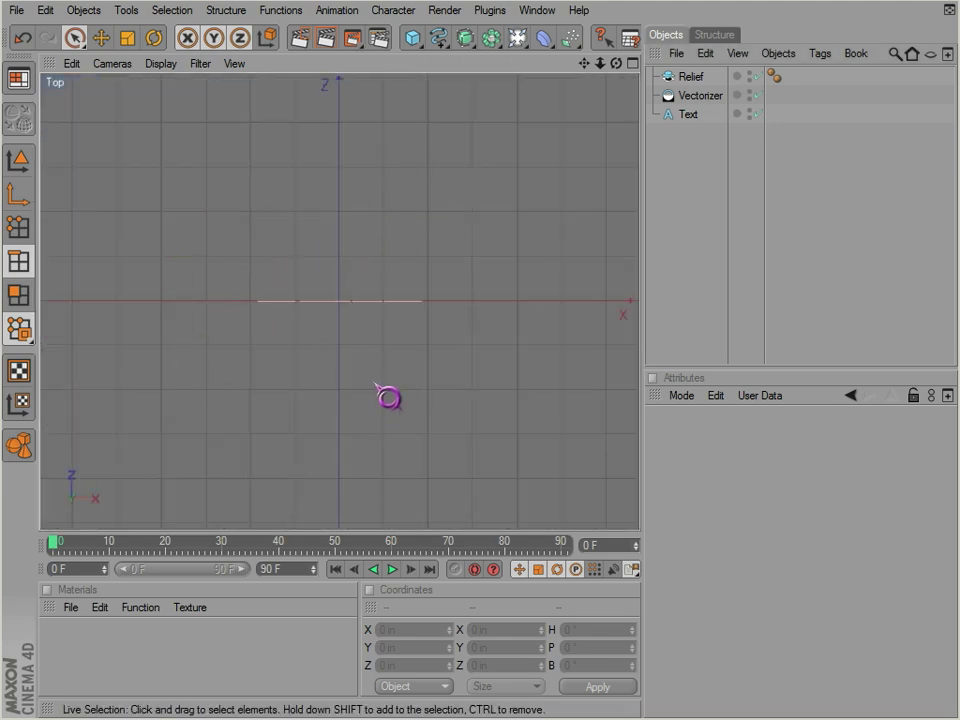
drag(440, 38, 657, 263)
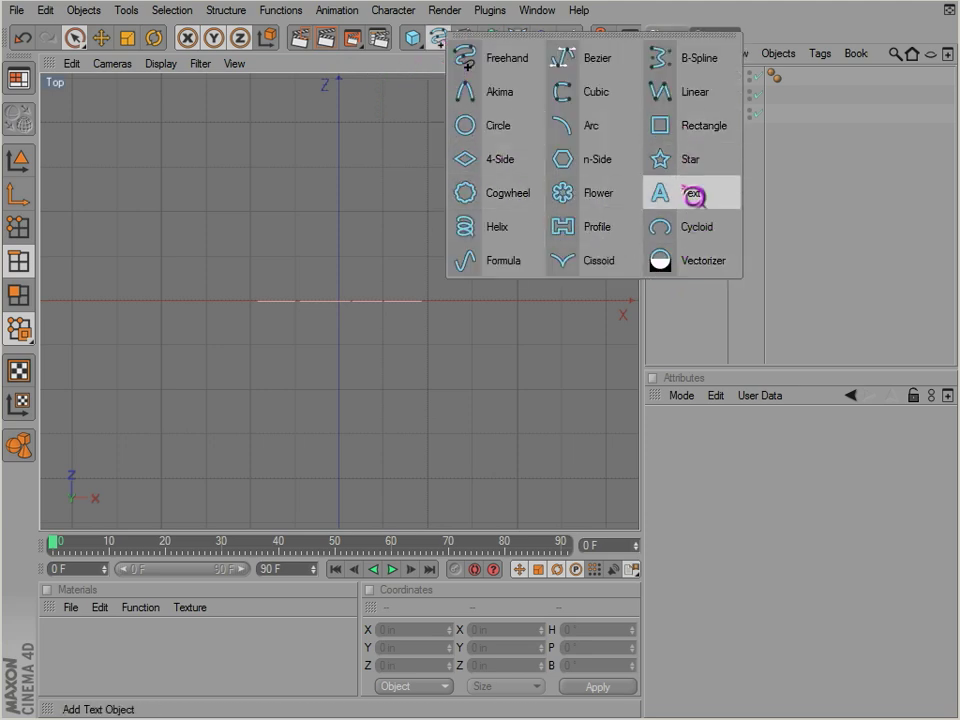
drag(548, 260, 716, 285)
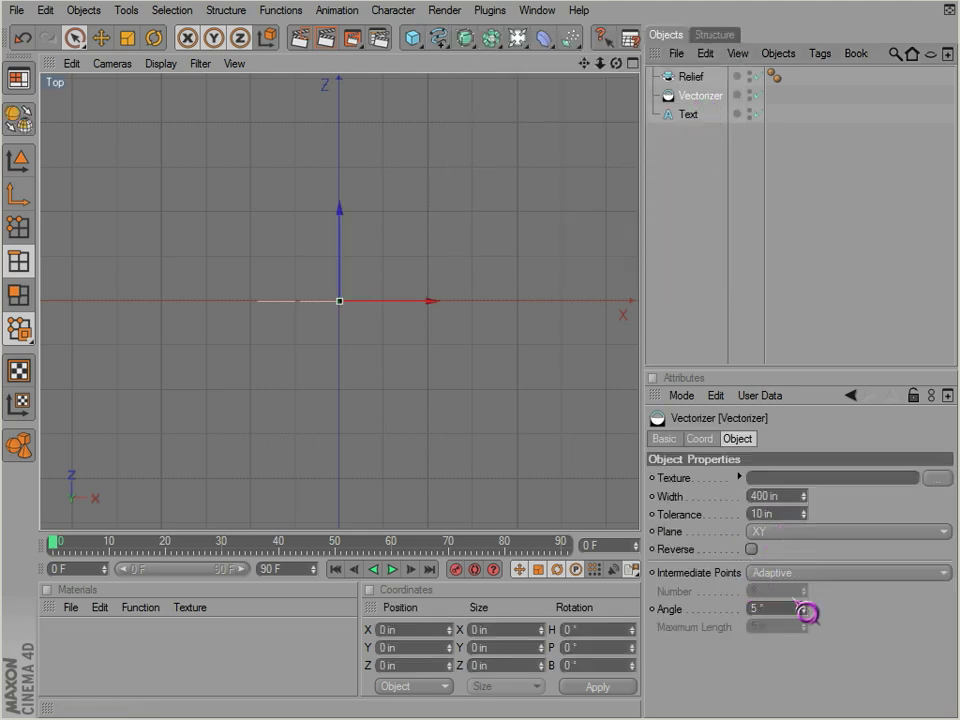
click(446, 48)
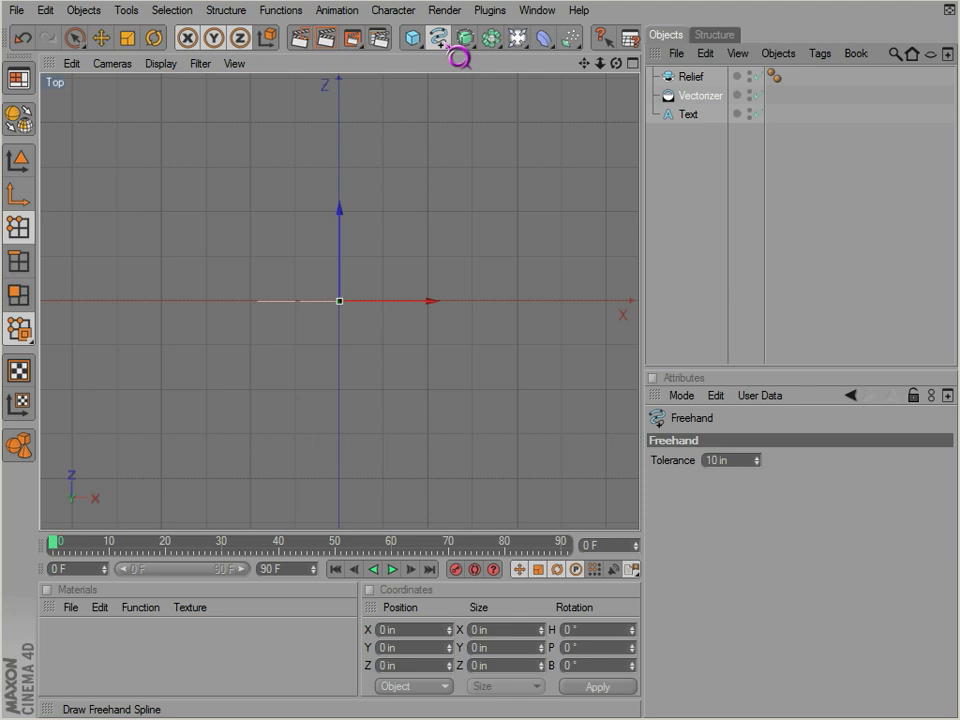
mouse_move(446, 48)
mouse_down()
mouse_move(473, 93)
mouse_move(488, 92)
mouse_move(484, 67)
mouse_move(702, 165)
mouse_move(694, 141)
mouse_move(463, 56)
mouse_move(470, 65)
mouse_up()
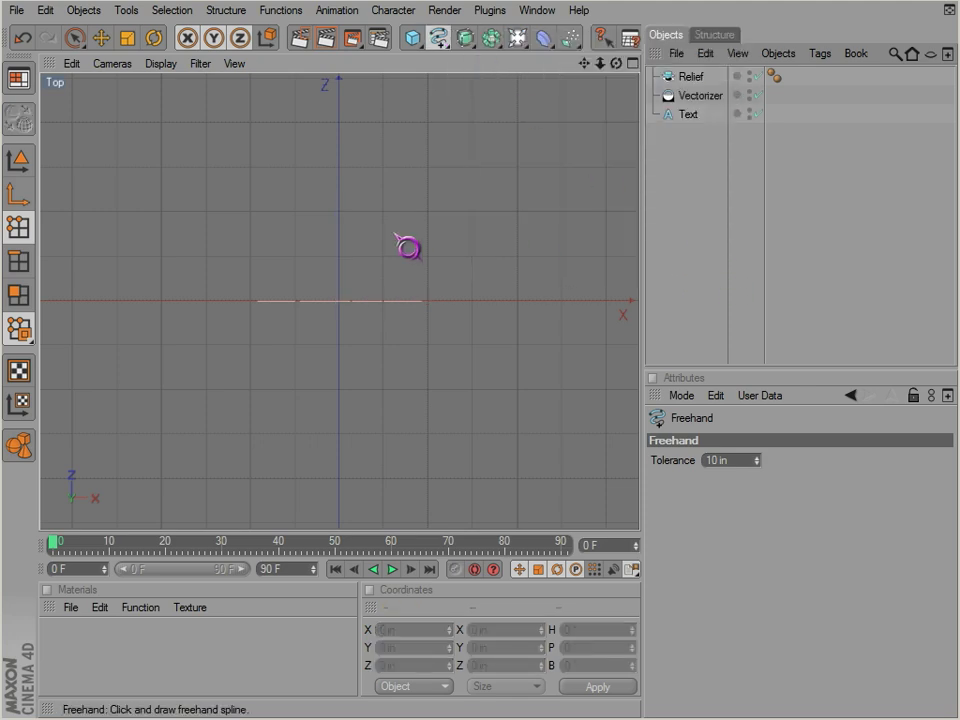
middle_click(418, 244)
middle_click(432, 237)
mouse_move(224, 238)
mouse_down()
mouse_move(215, 430)
mouse_move(493, 388)
mouse_move(493, 225)
mouse_move(284, 207)
mouse_up()
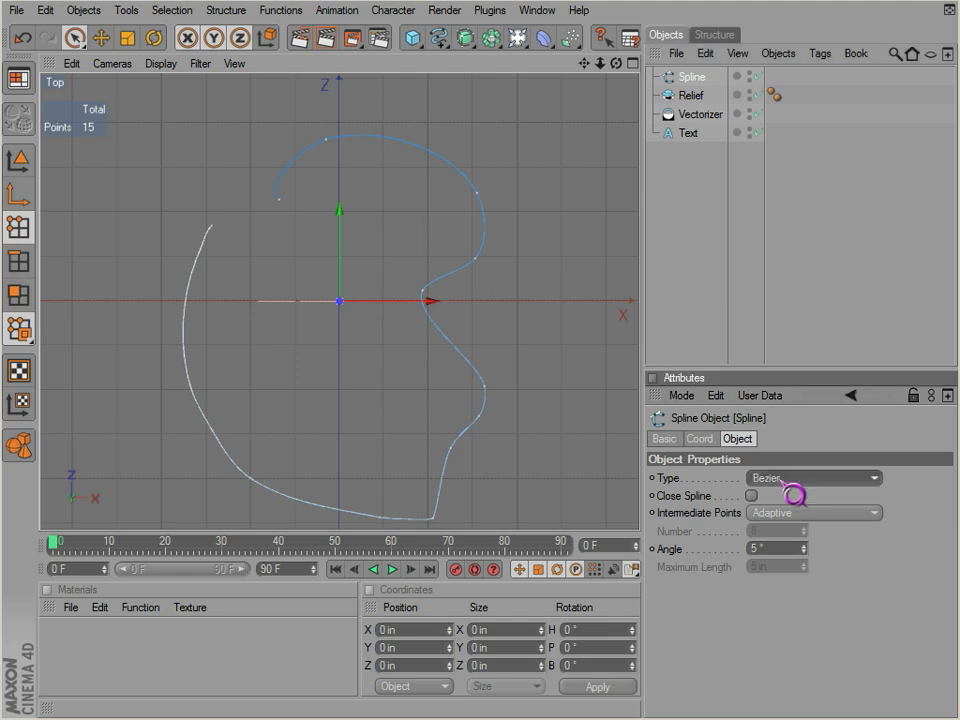
Set the freehand spline's Type to Linear and return to the Perspective view.
scroll(782, 479, up, 4)
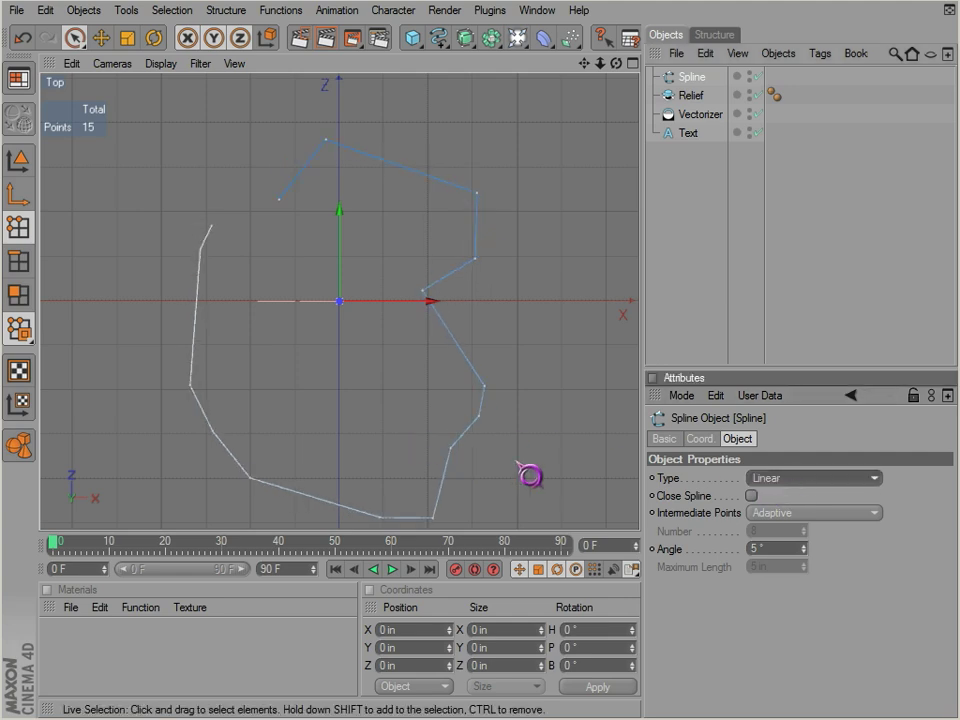
scroll(782, 479, down, 3)
scroll(782, 479, up, 3)
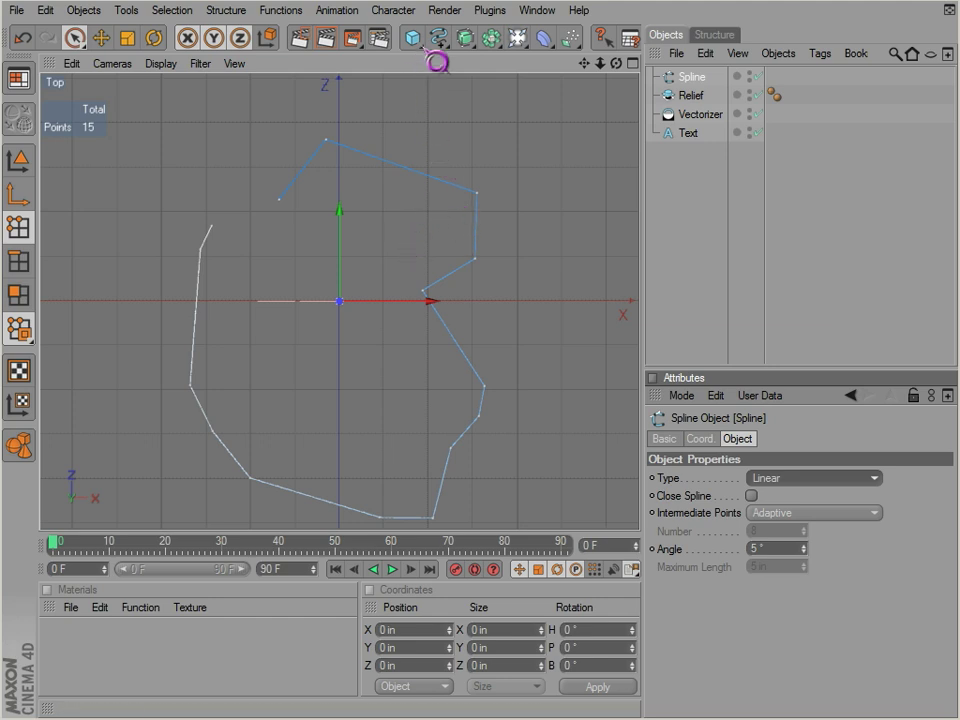
middle_click(268, 174)
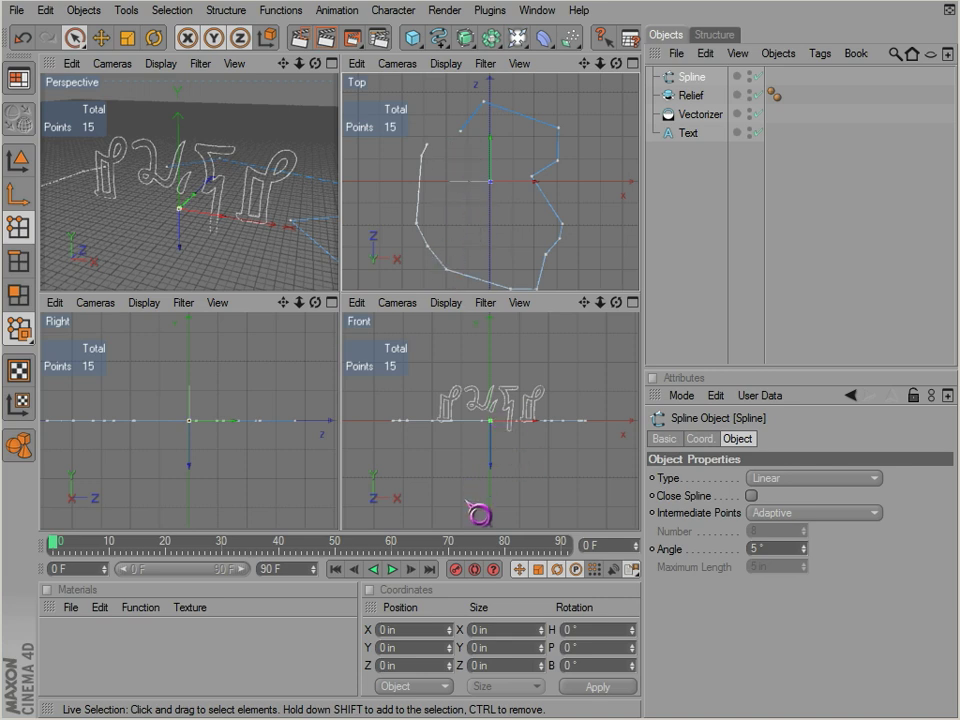
middle_click(268, 208)
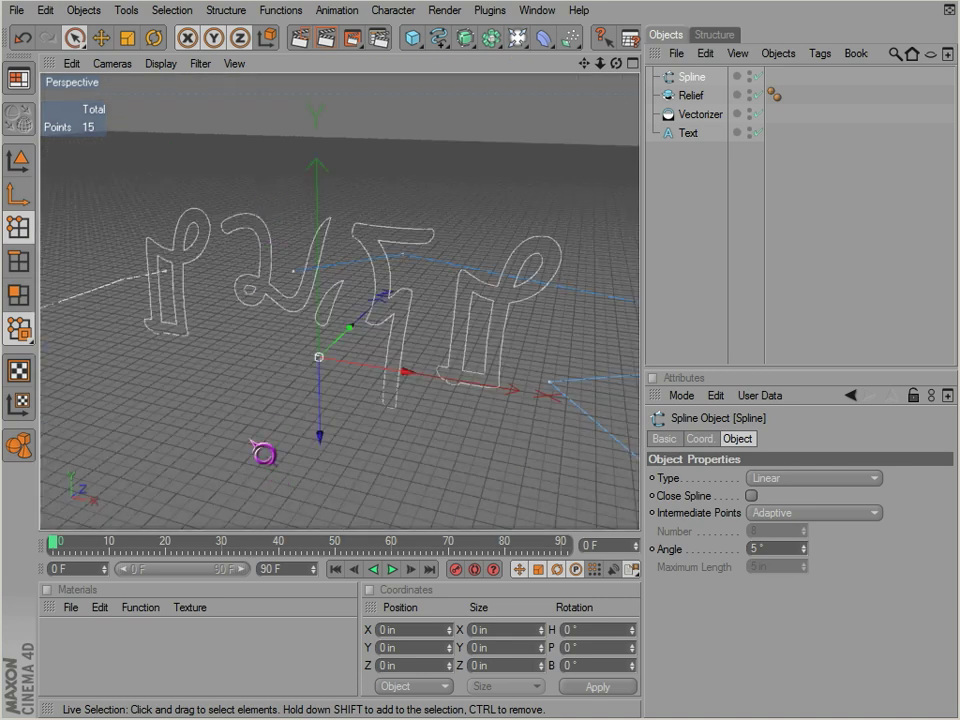